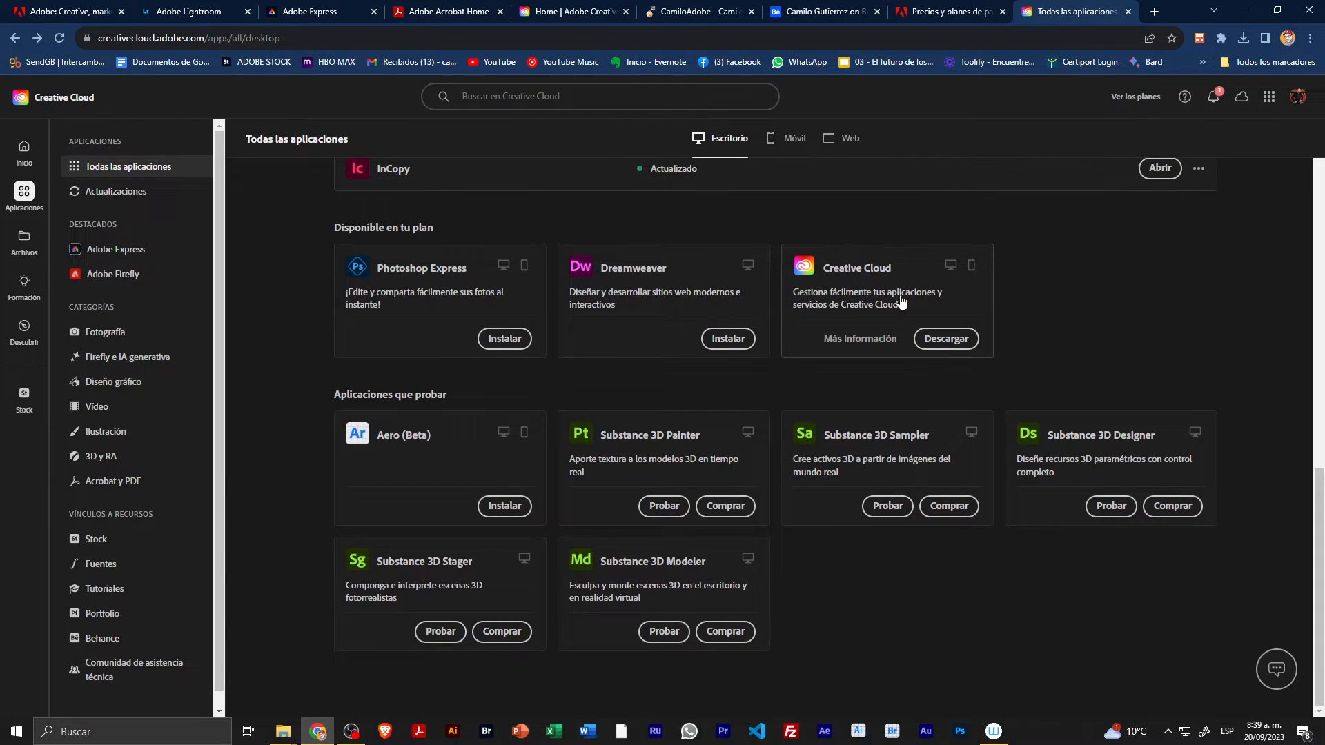
Switch to Creative Cloud Desktop and show its full list of desktop applications
click(1167, 732)
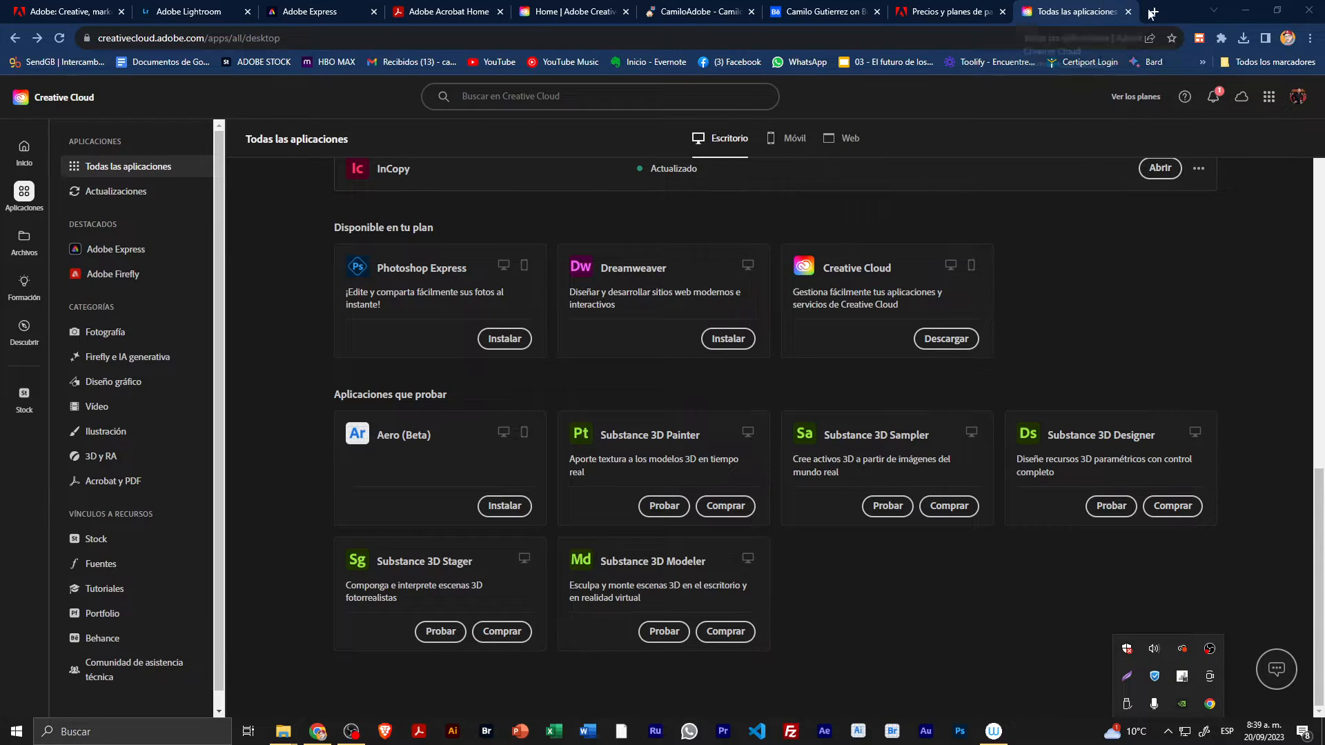
click(1182, 652)
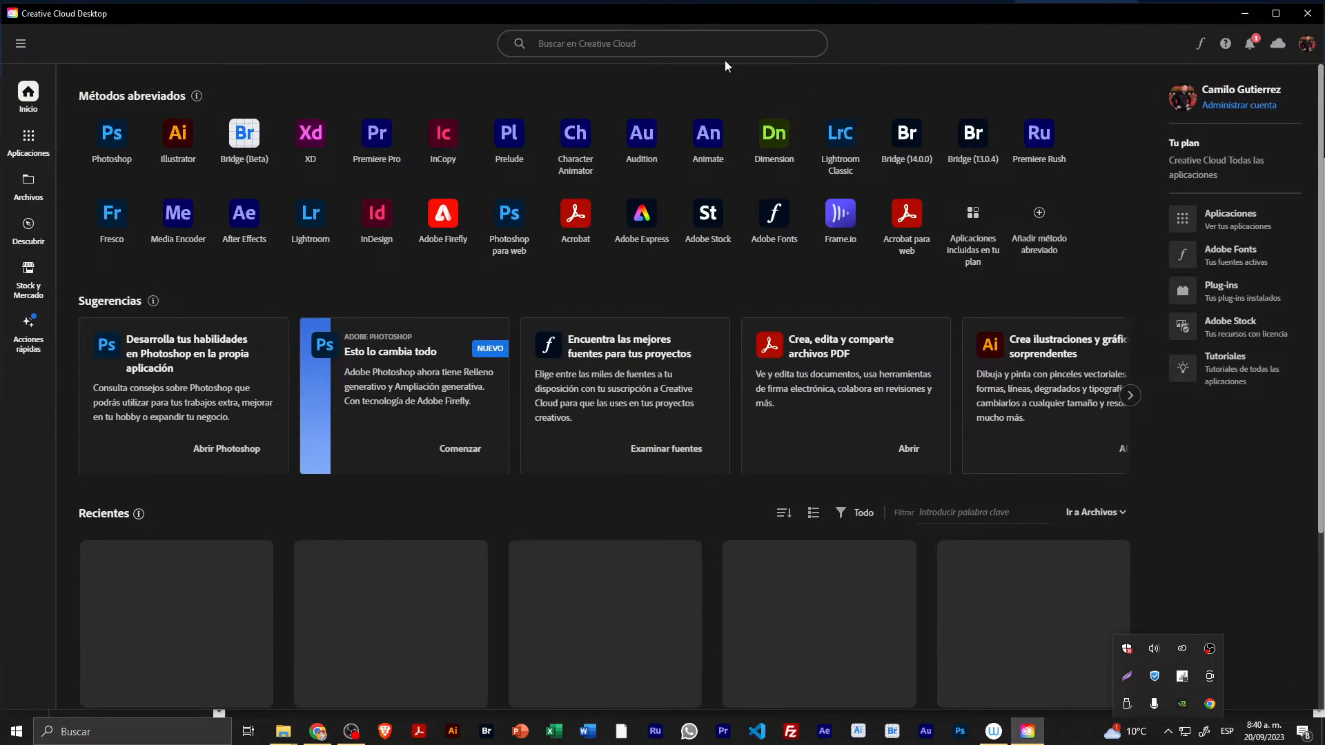
mouse_move(628, 20)
mouse_down()
mouse_move(751, 103)
mouse_move(699, 43)
mouse_move(645, 32)
mouse_up()
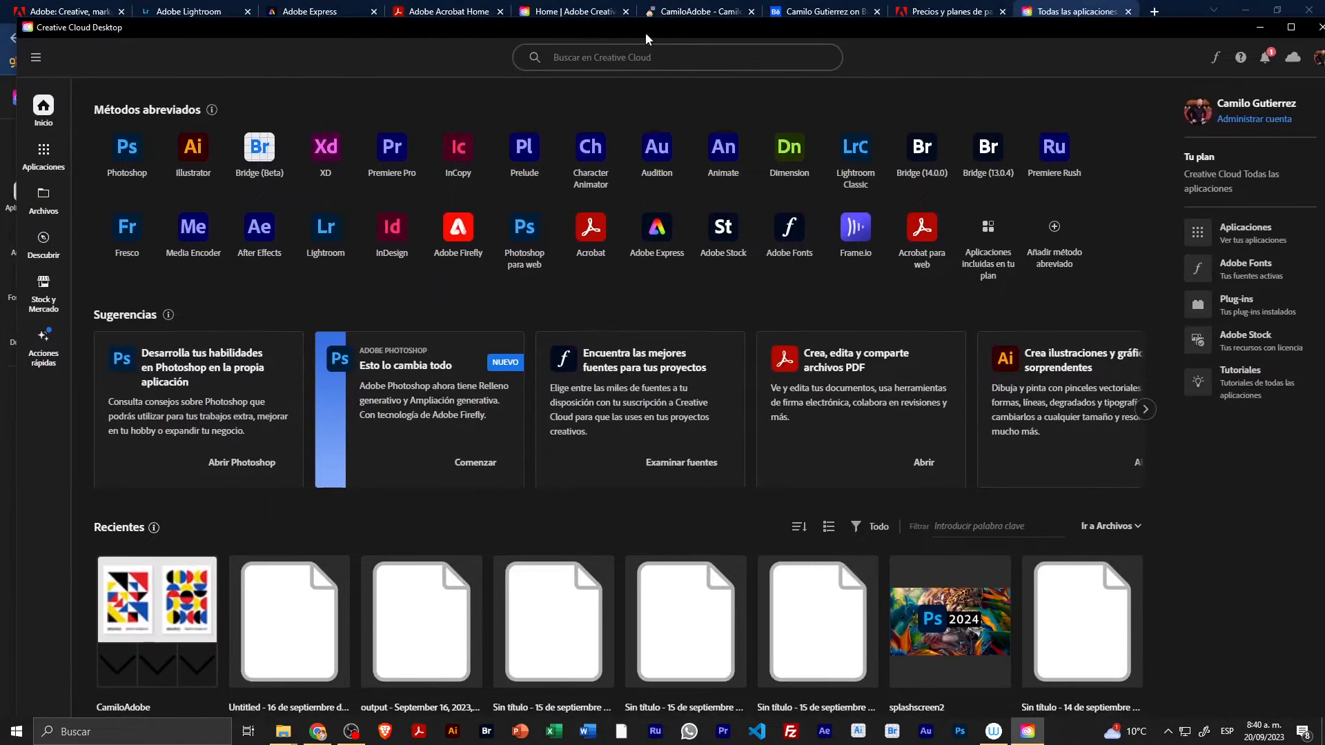
click(44, 152)
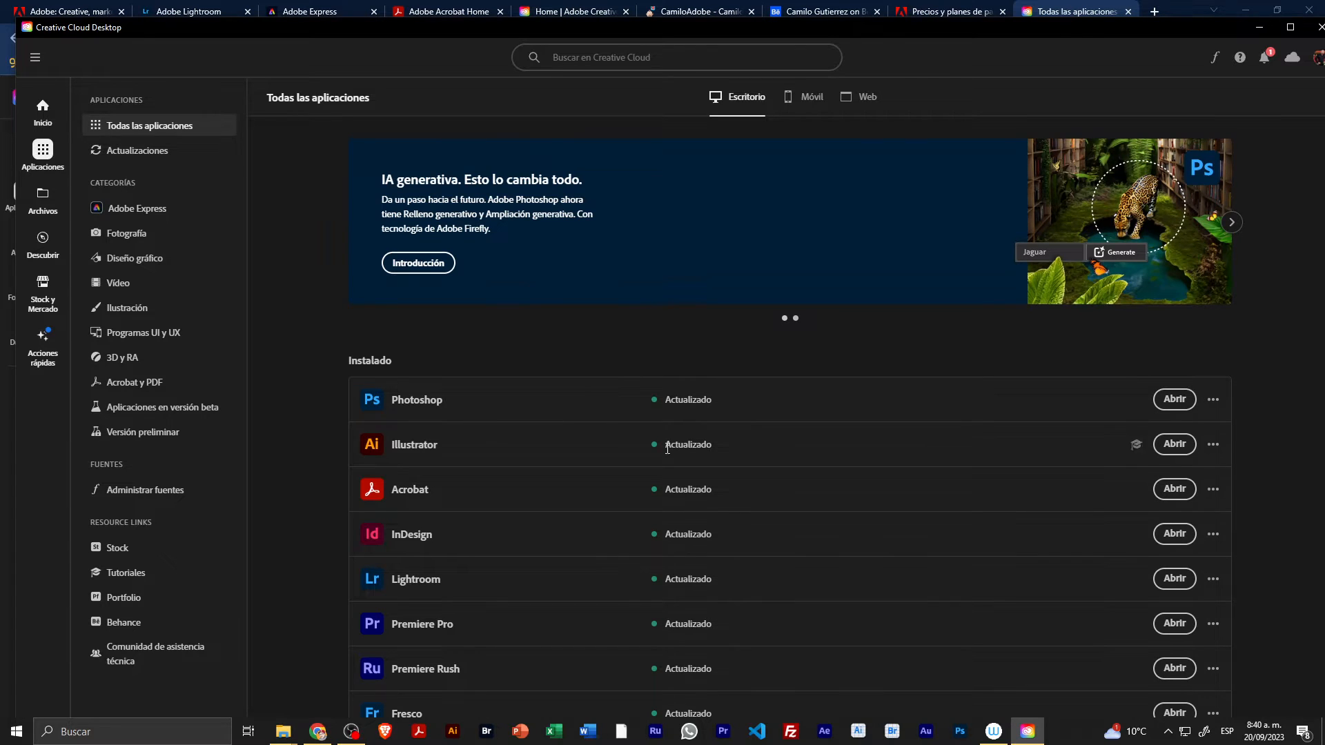
Look through the installed applications and the ones available in the plan
scroll(672, 473, down, 3)
scroll(672, 477, down, 6)
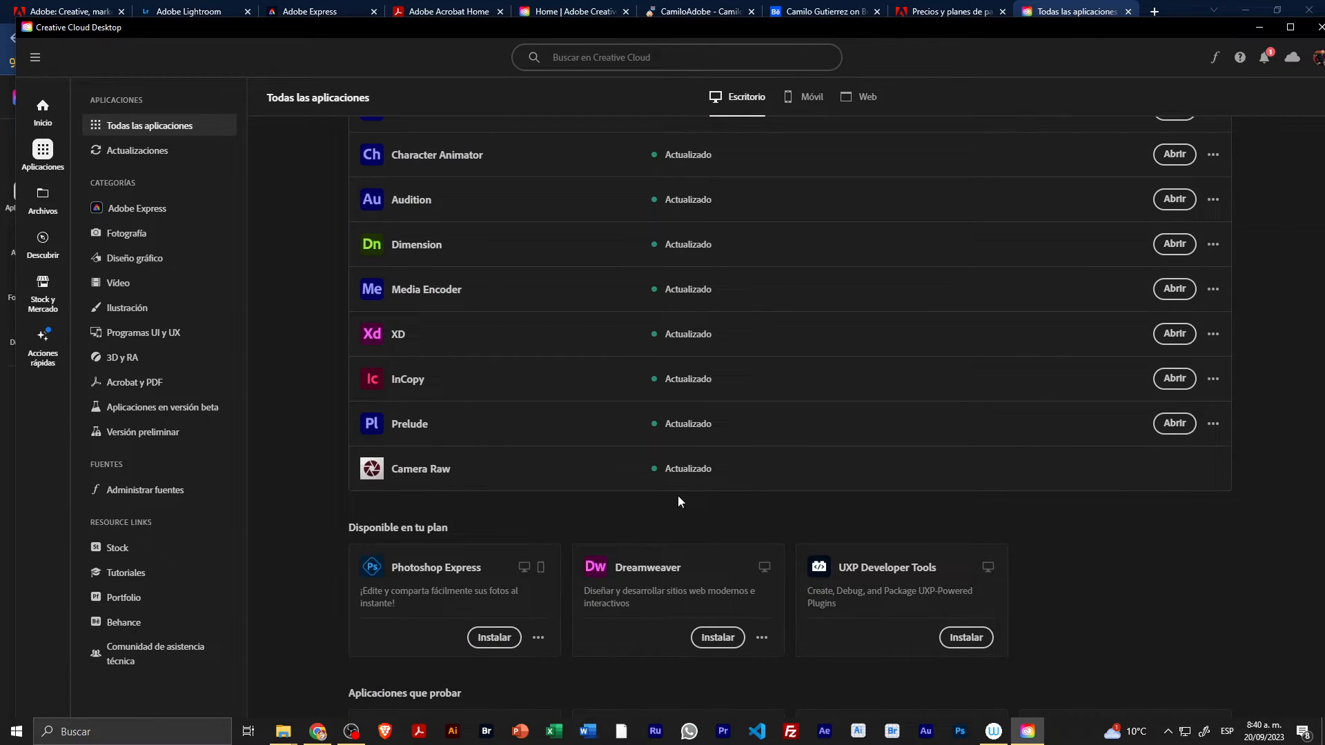
scroll(504, 317, up, 7)
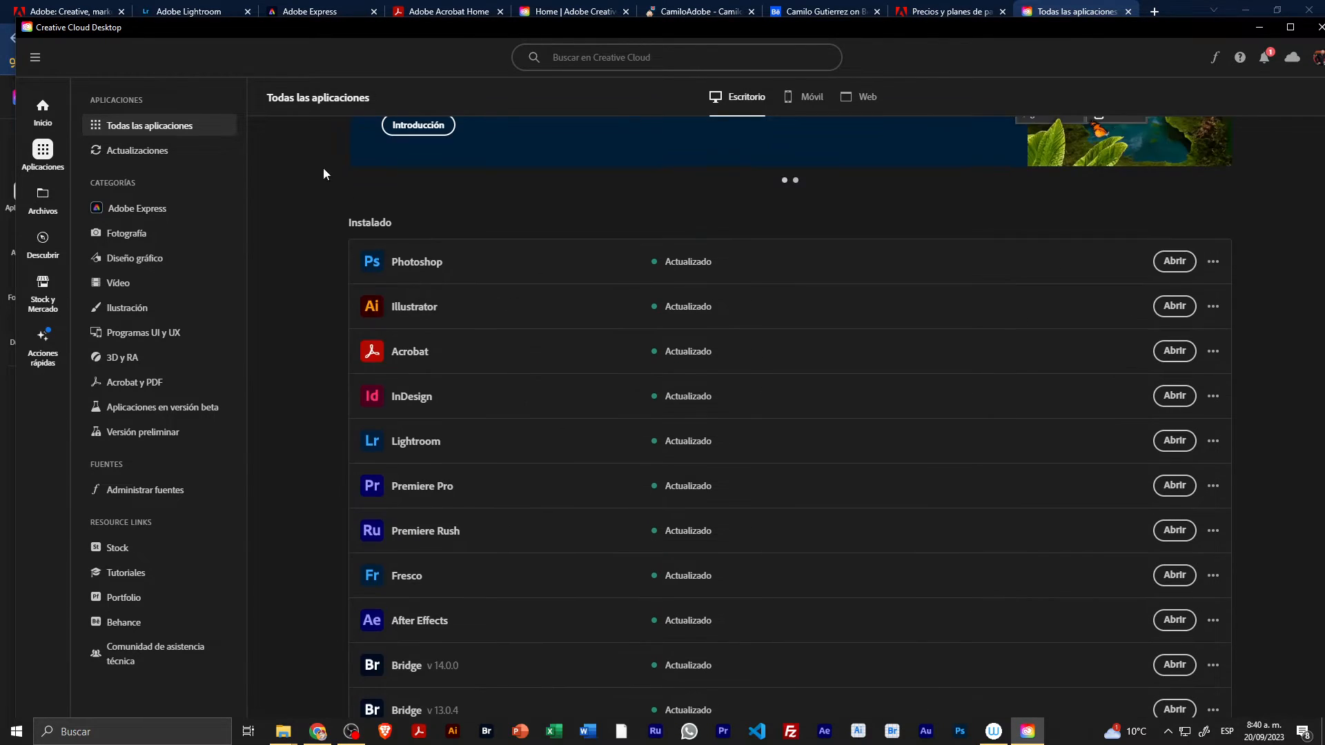
mouse_move(308, 35)
mouse_down()
mouse_move(355, 60)
mouse_move(306, 54)
mouse_up()
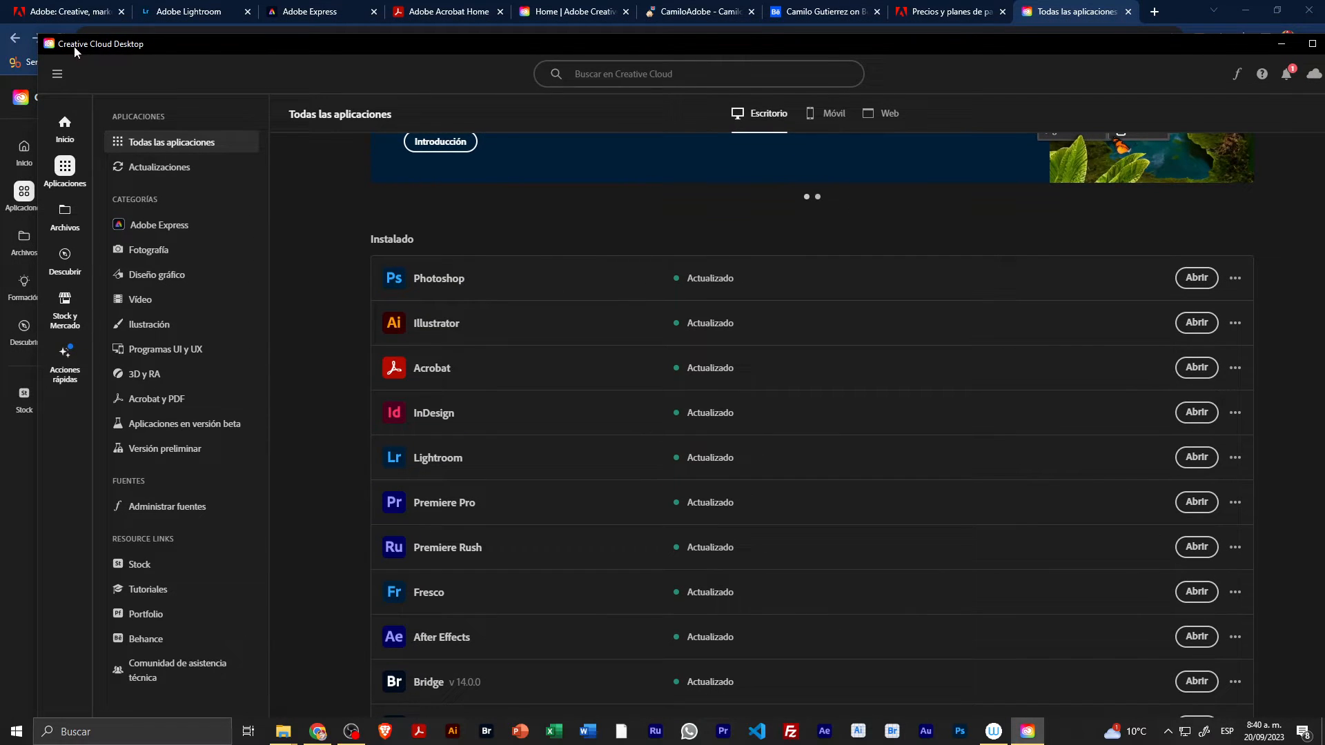
drag(183, 42, 163, 41)
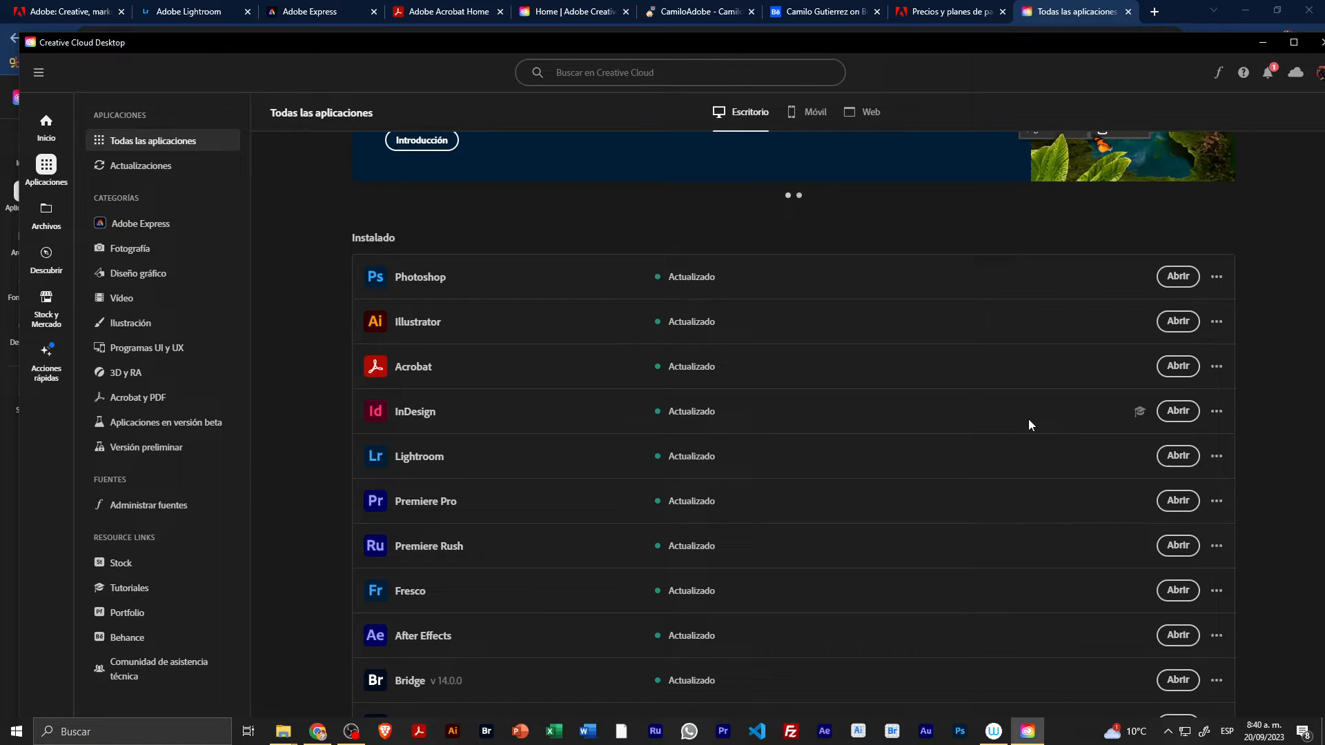
scroll(1030, 420, down, 1)
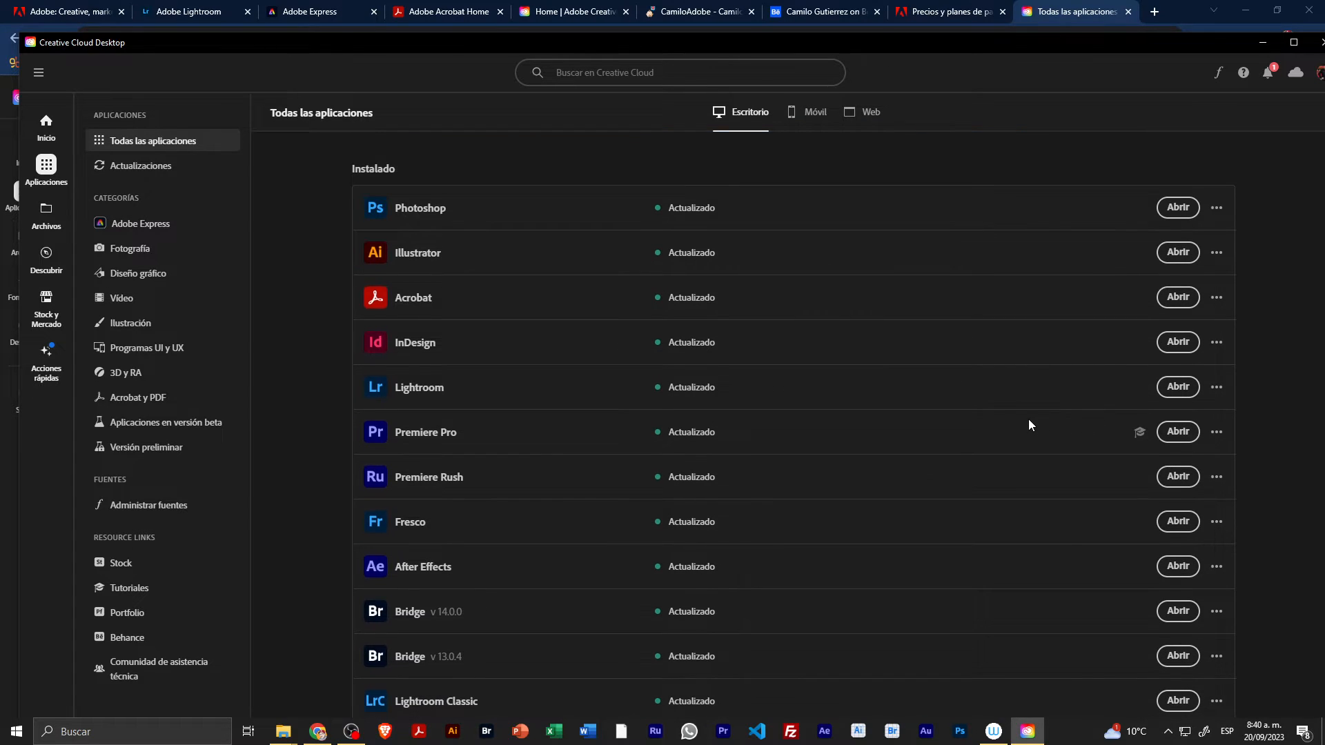
scroll(1024, 432, down, 3)
scroll(1025, 432, up, 6)
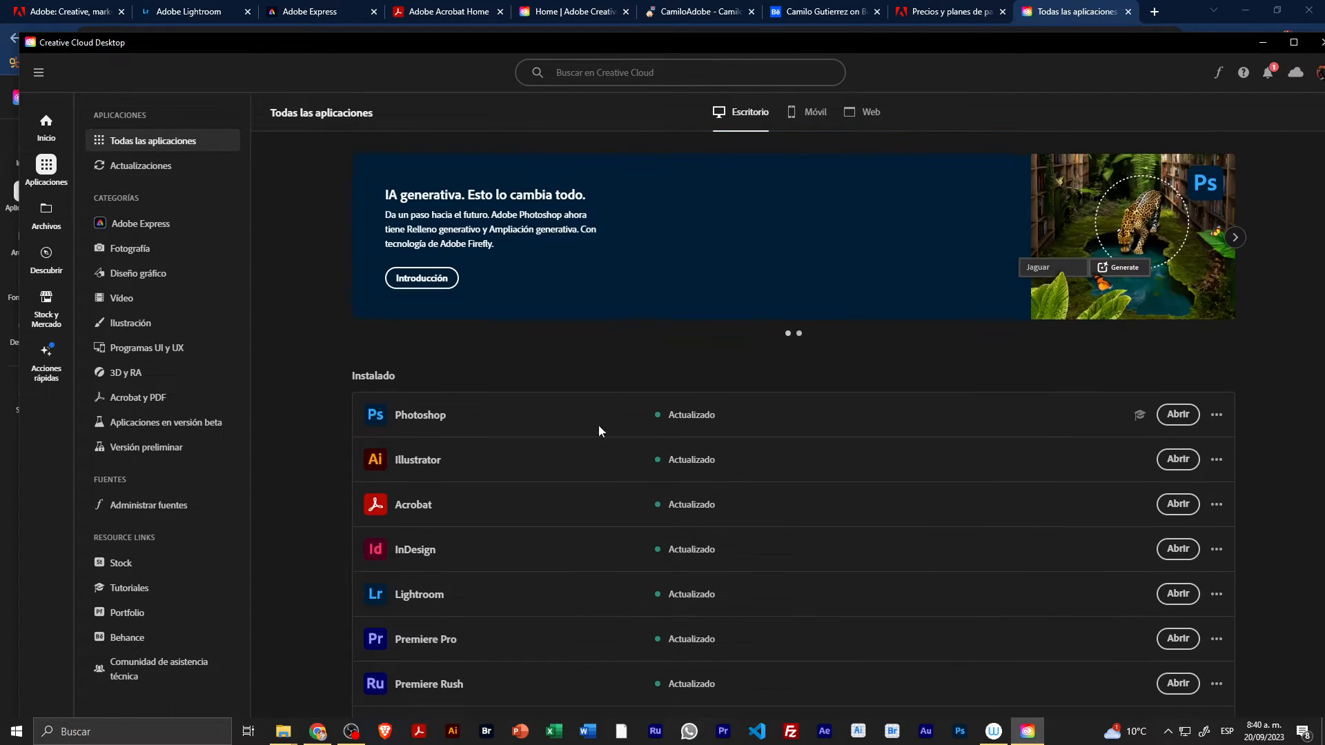
scroll(747, 541, down, 1)
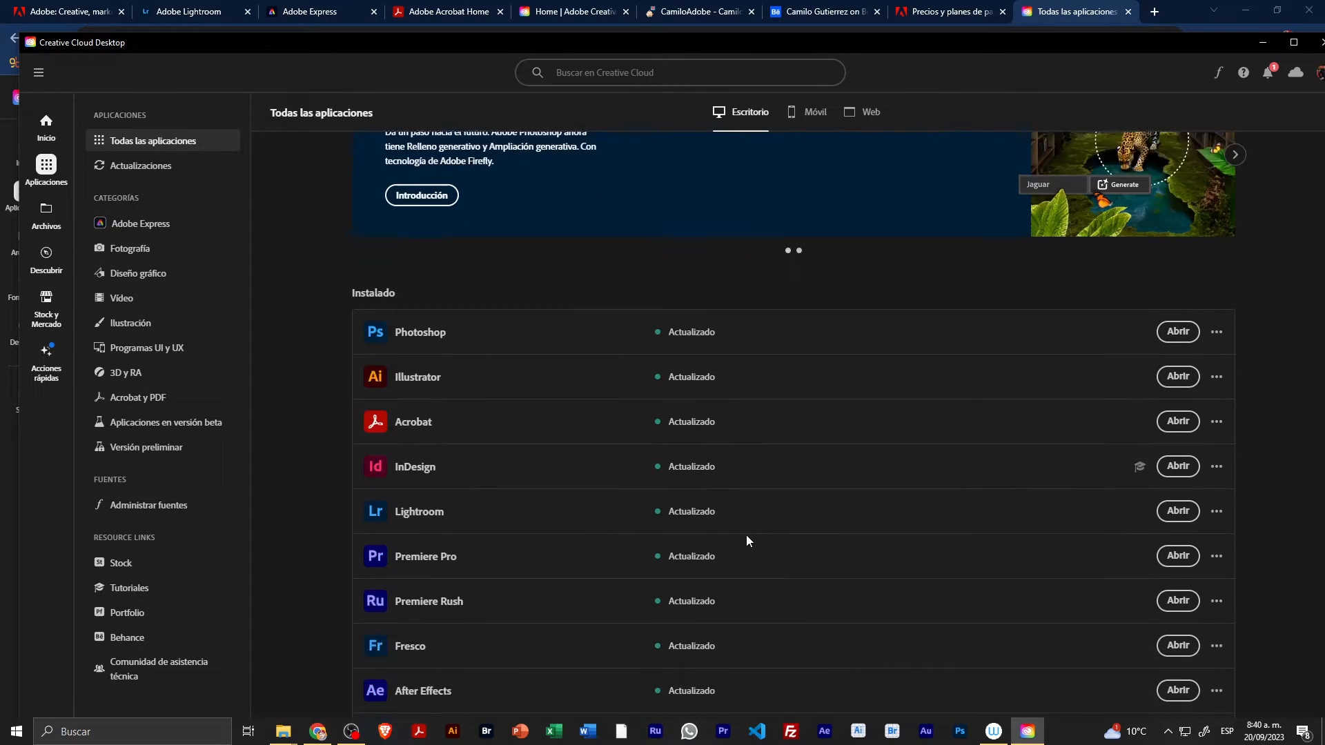
scroll(747, 540, down, 1)
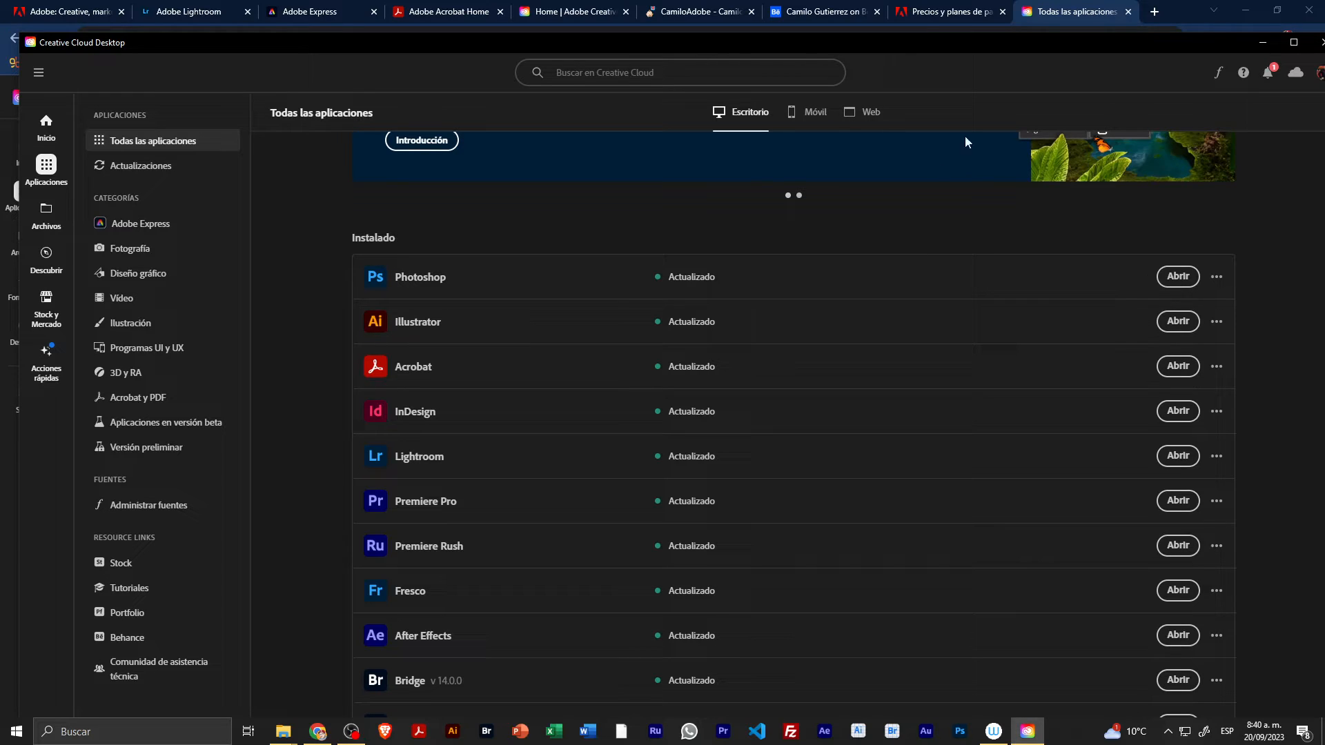
Launch Illustrator and close the document recovered from the crash without saving it
click(1176, 329)
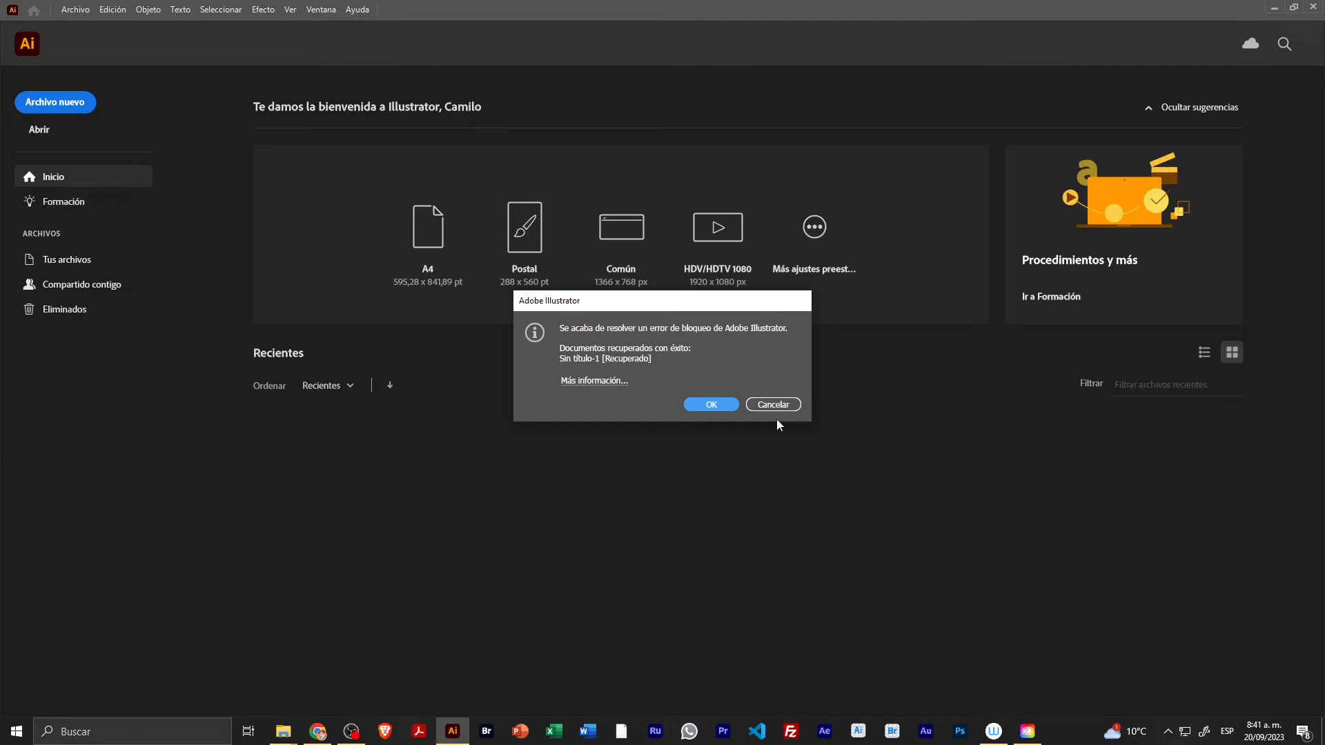
click(711, 407)
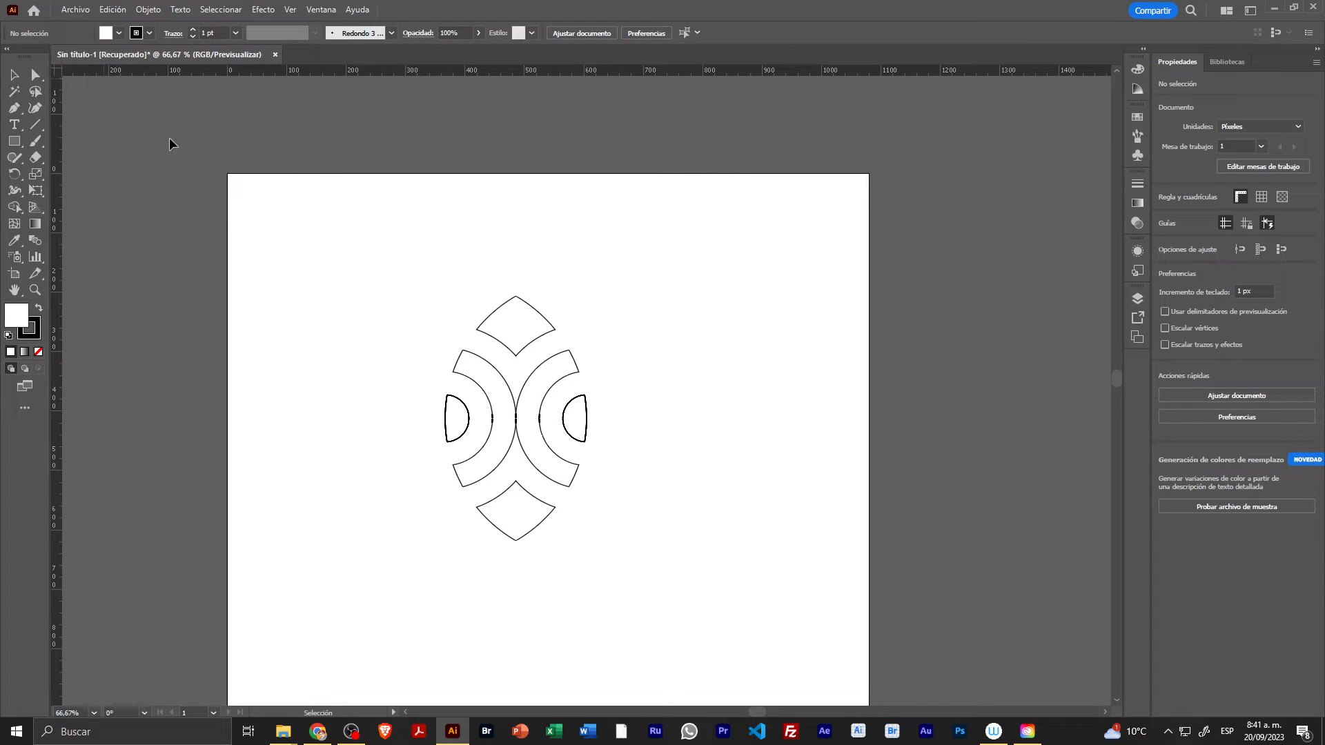
click(274, 55)
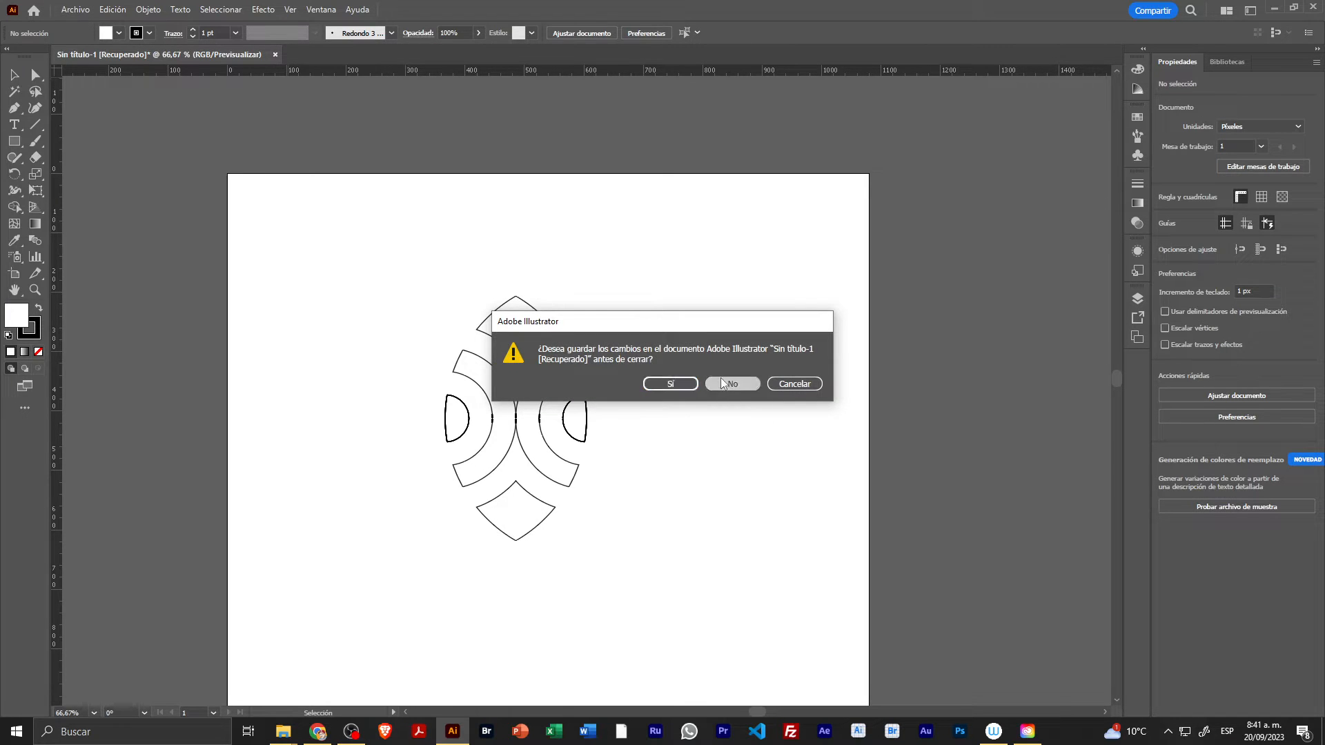
click(722, 384)
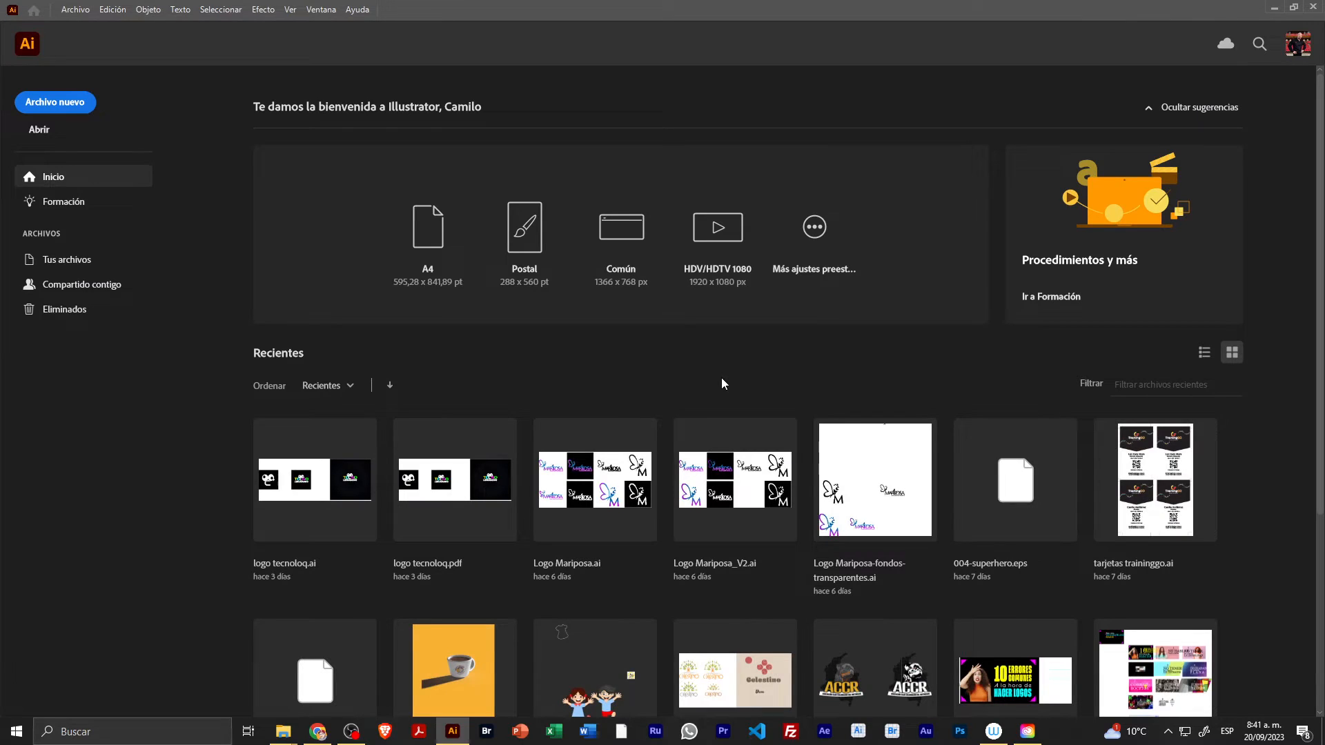
Review the recent files on the Illustrator home screen
scroll(722, 379, down, 4)
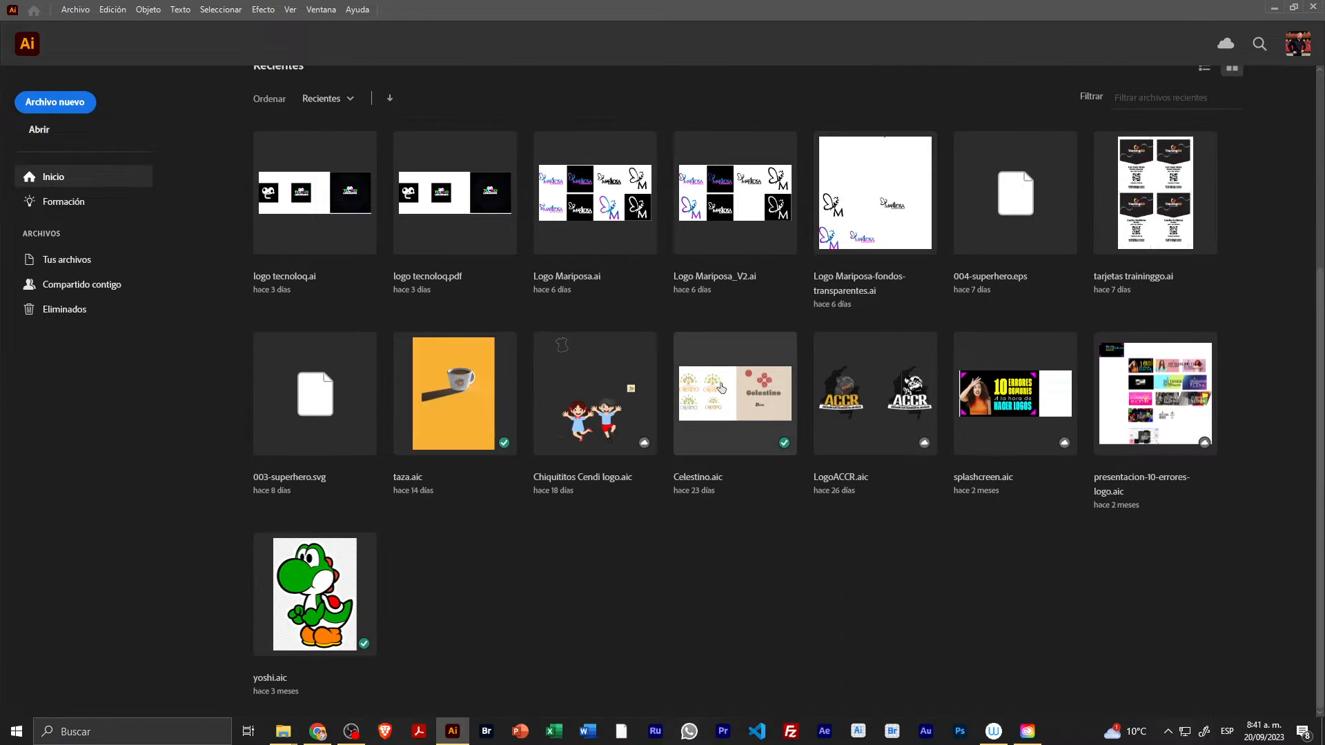
scroll(722, 388, up, 3)
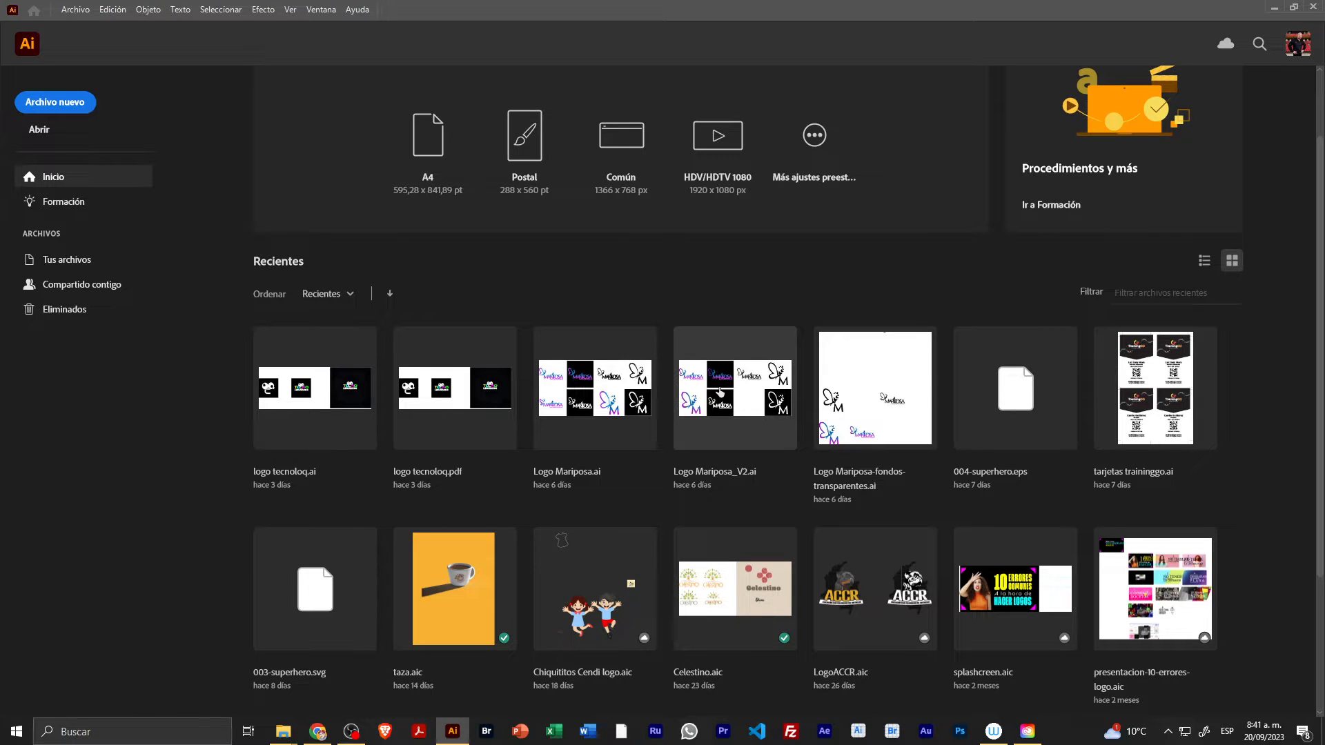
scroll(720, 392, down, 3)
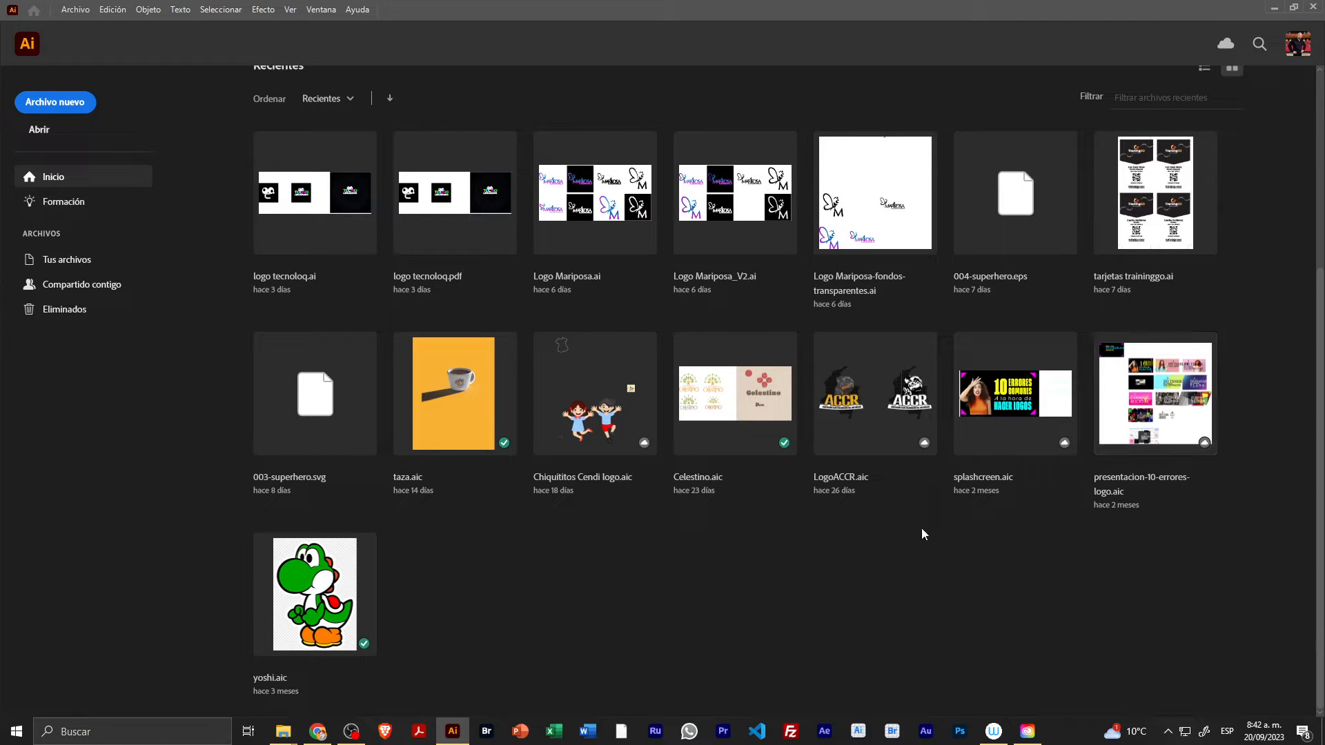
scroll(924, 533, up, 5)
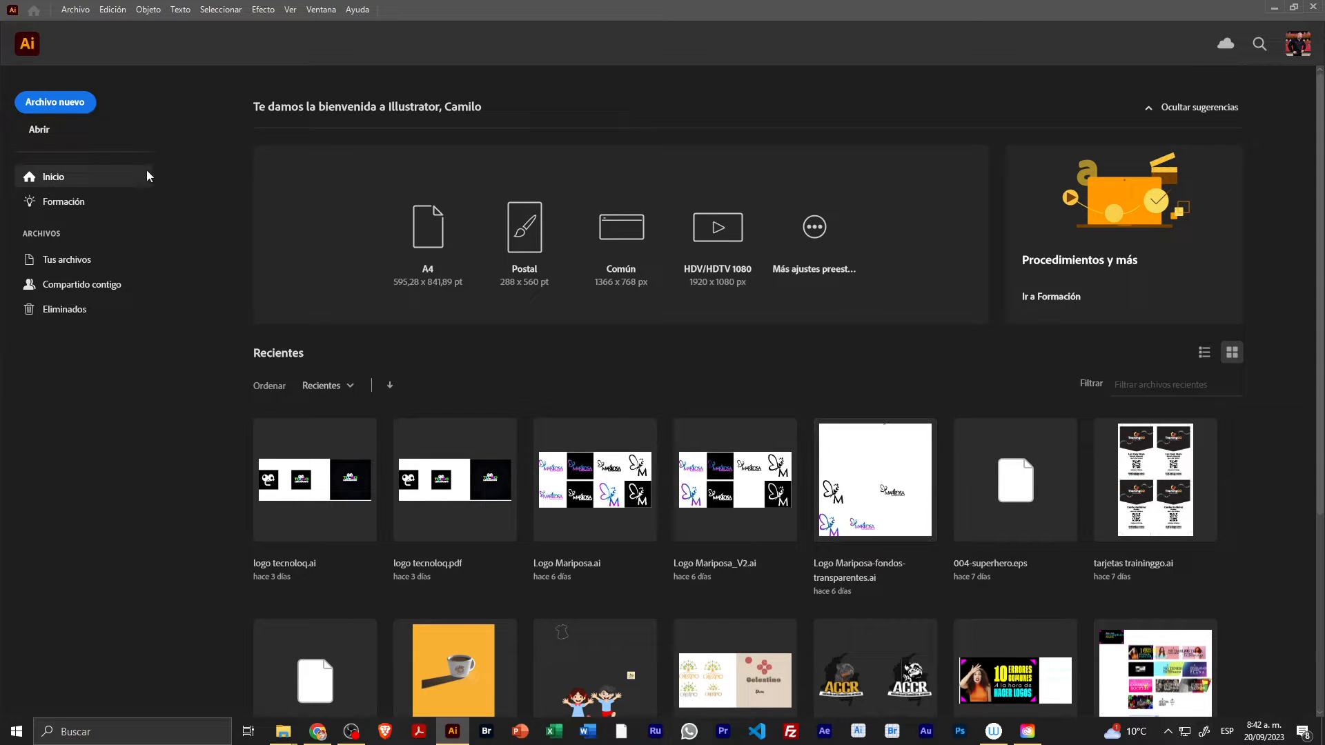
Examine the mobile presets and templates for a new document and leave without creating one
click(55, 103)
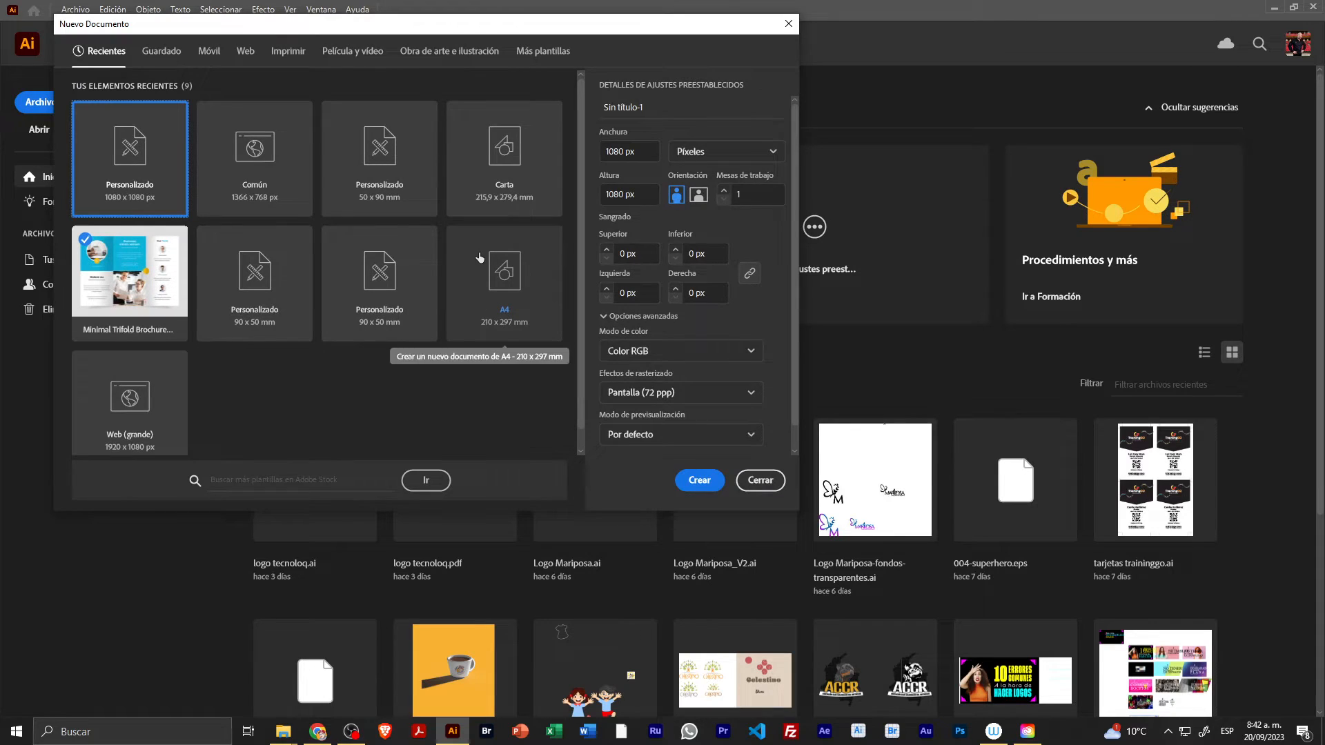
drag(197, 28, 203, 31)
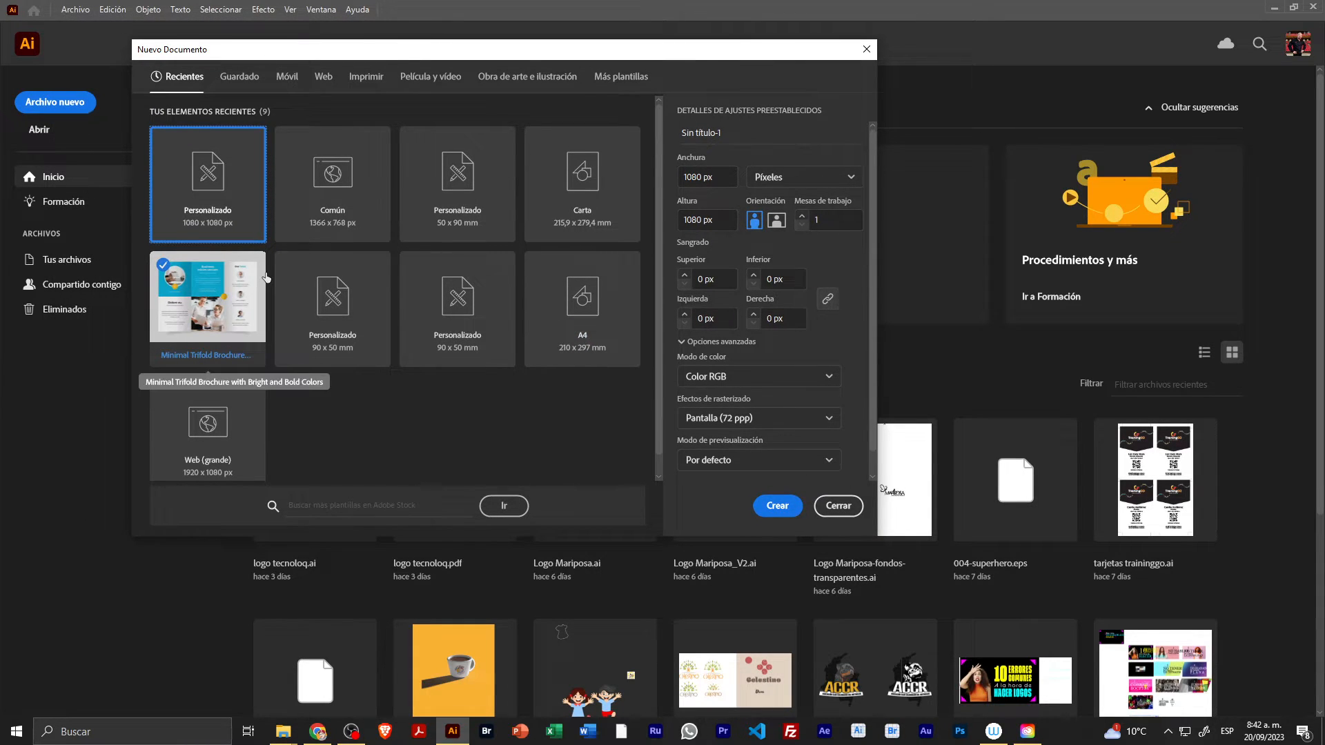
click(293, 80)
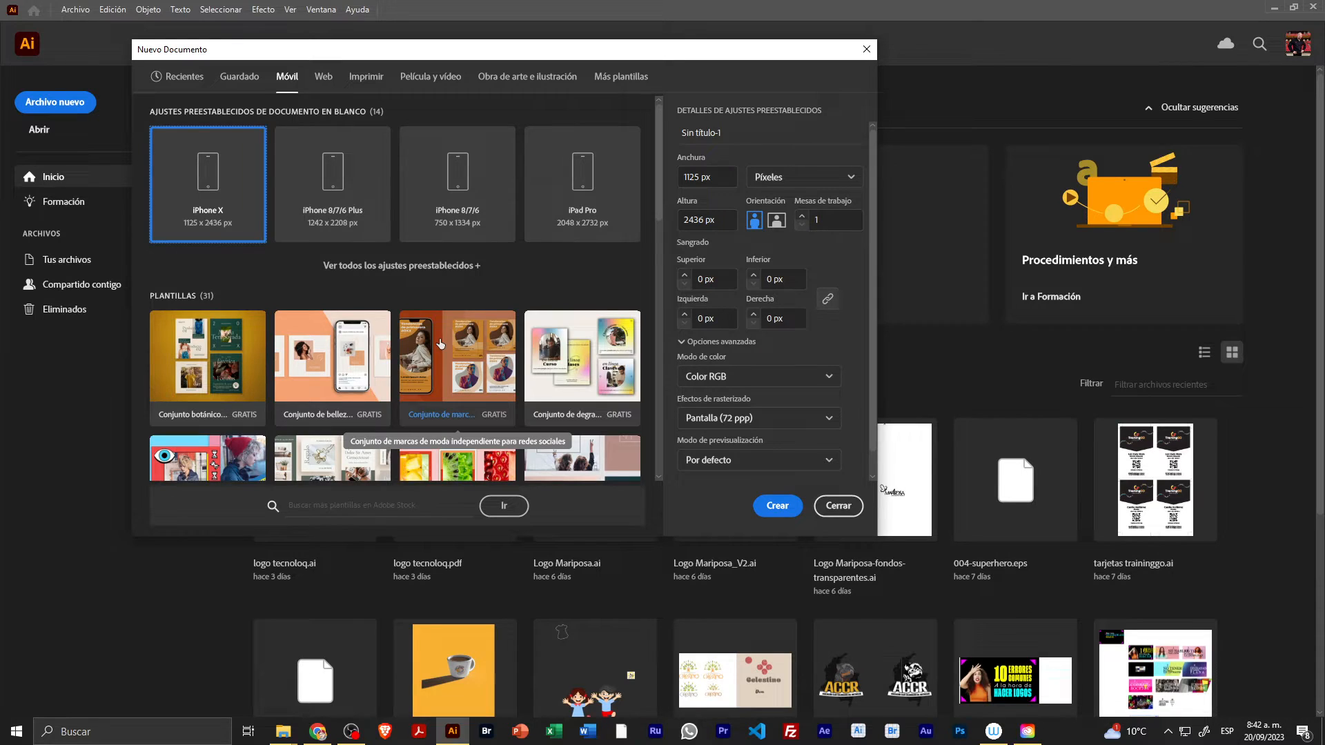
scroll(440, 344, down, 2)
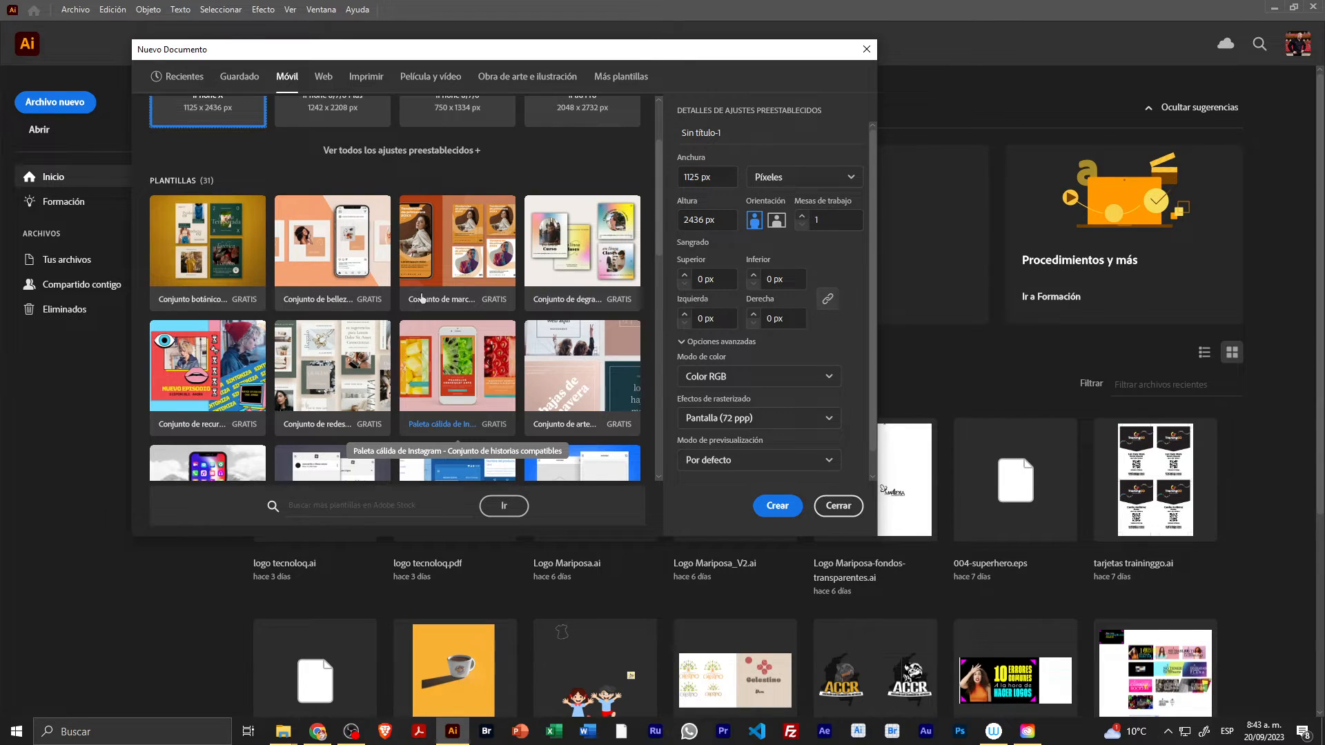
scroll(421, 297, up, 2)
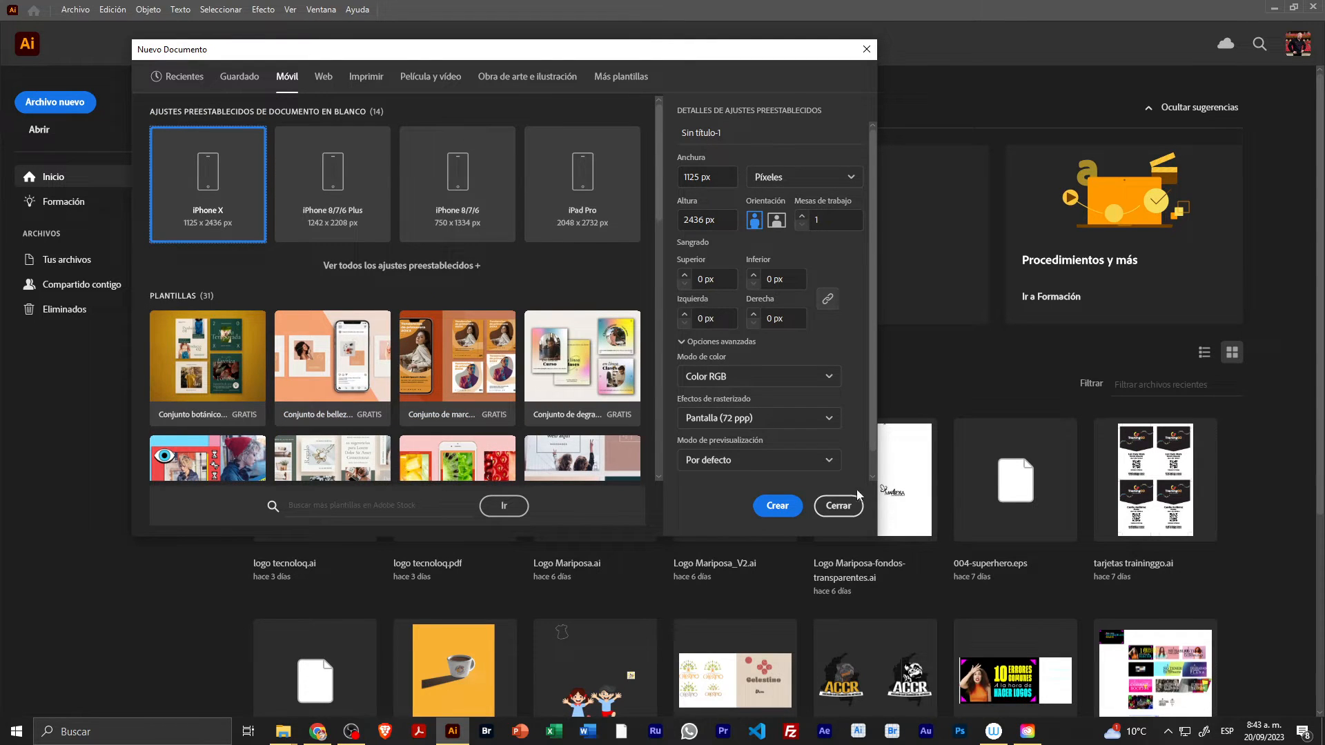
click(838, 506)
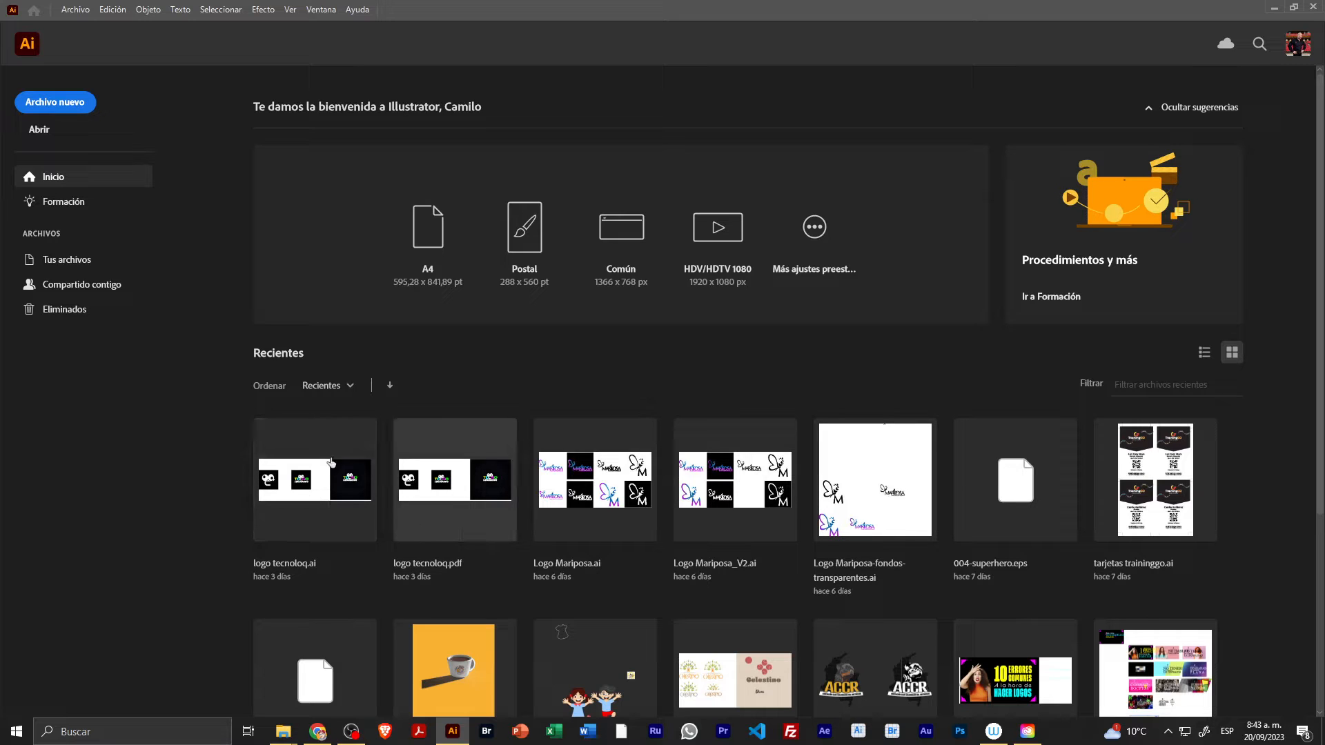
Open the recent file logo tecnoloq.ai and select the white letter C of TECNO with the Direct Selection tool
click(320, 489)
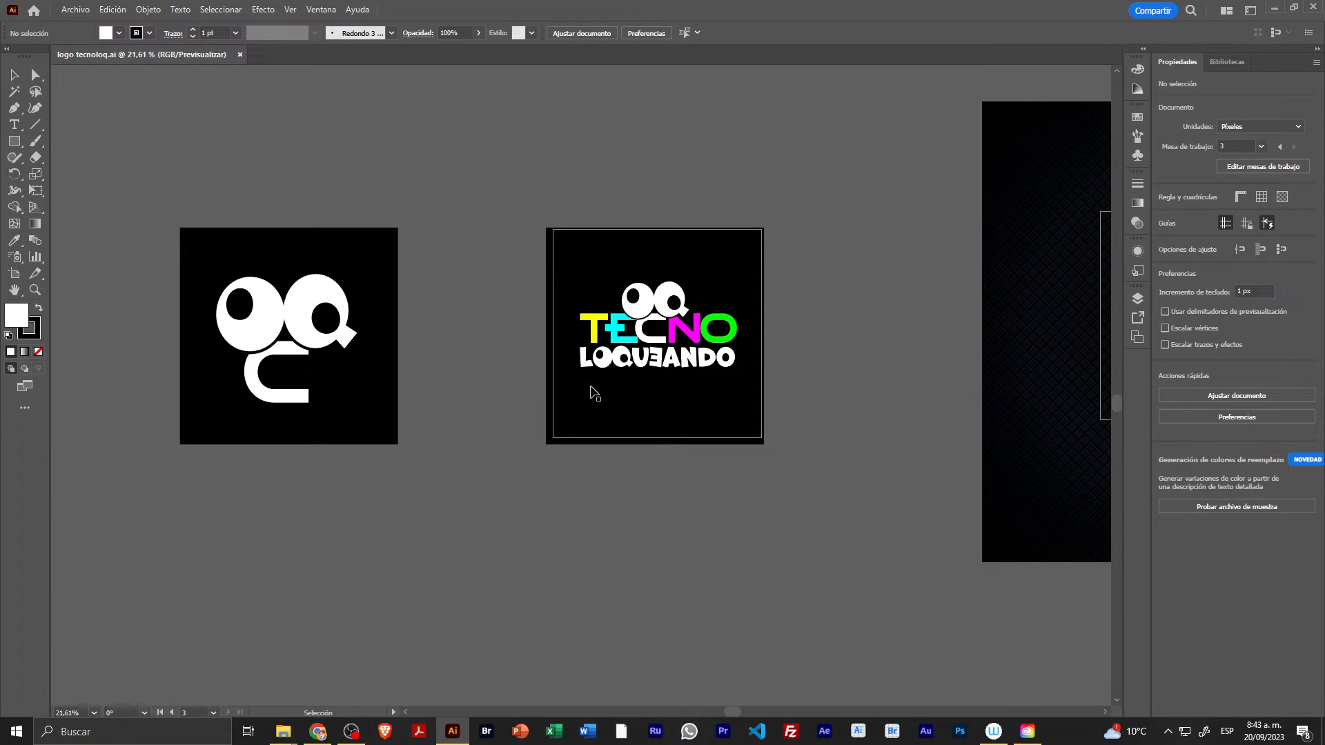
key(z)
drag(588, 267, 583, 379)
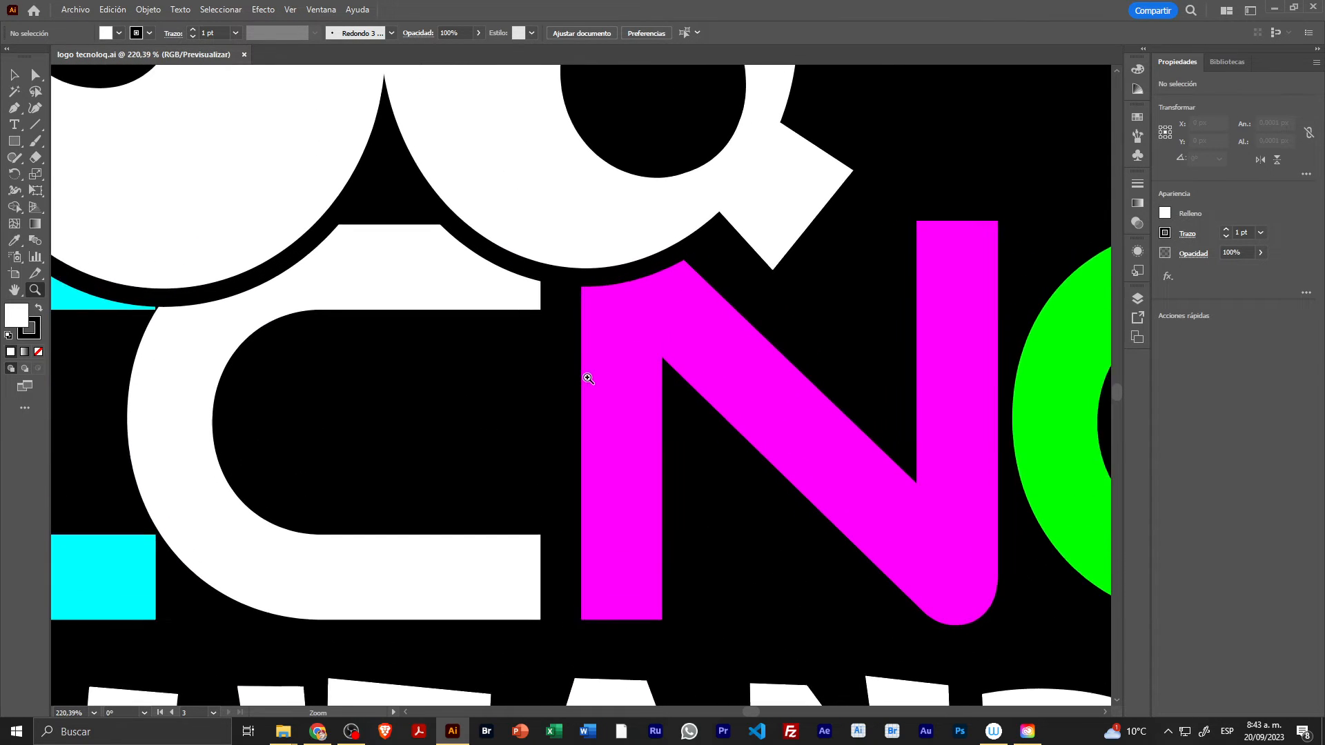
drag(527, 308, 670, 446)
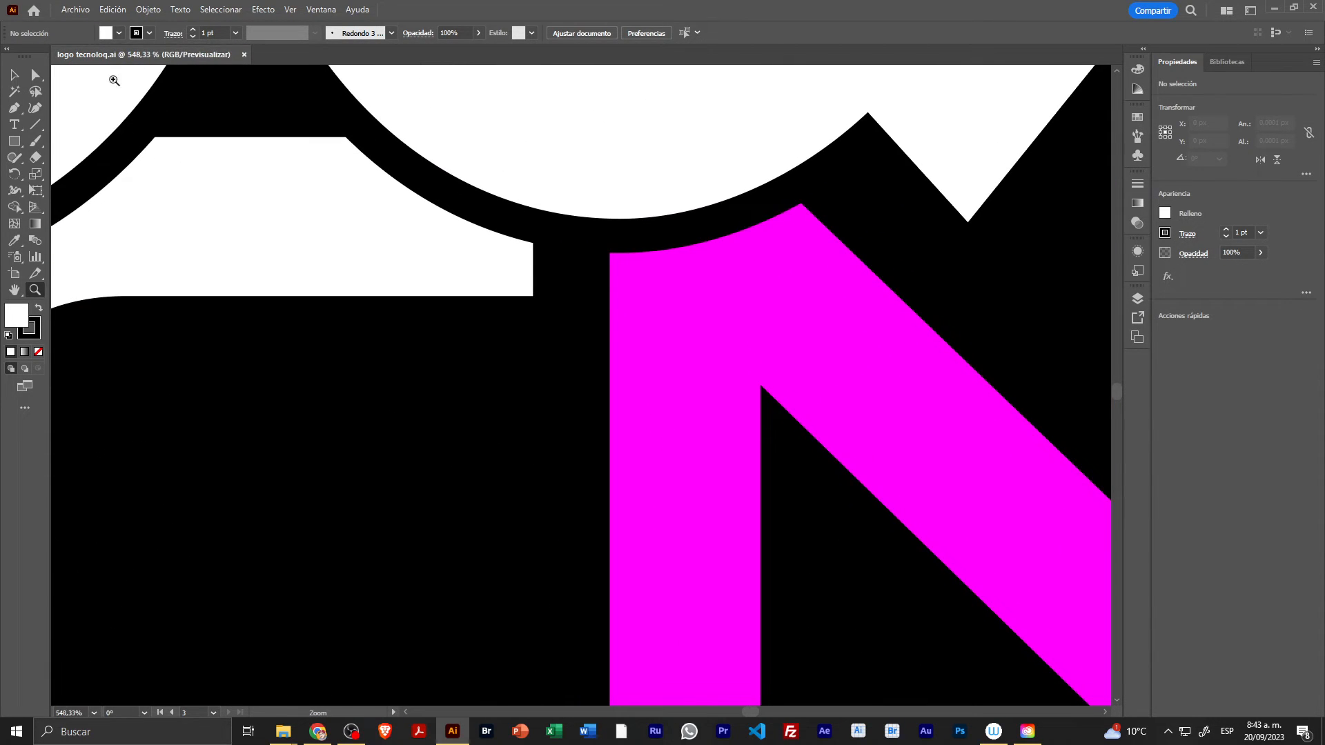
click(36, 75)
click(317, 216)
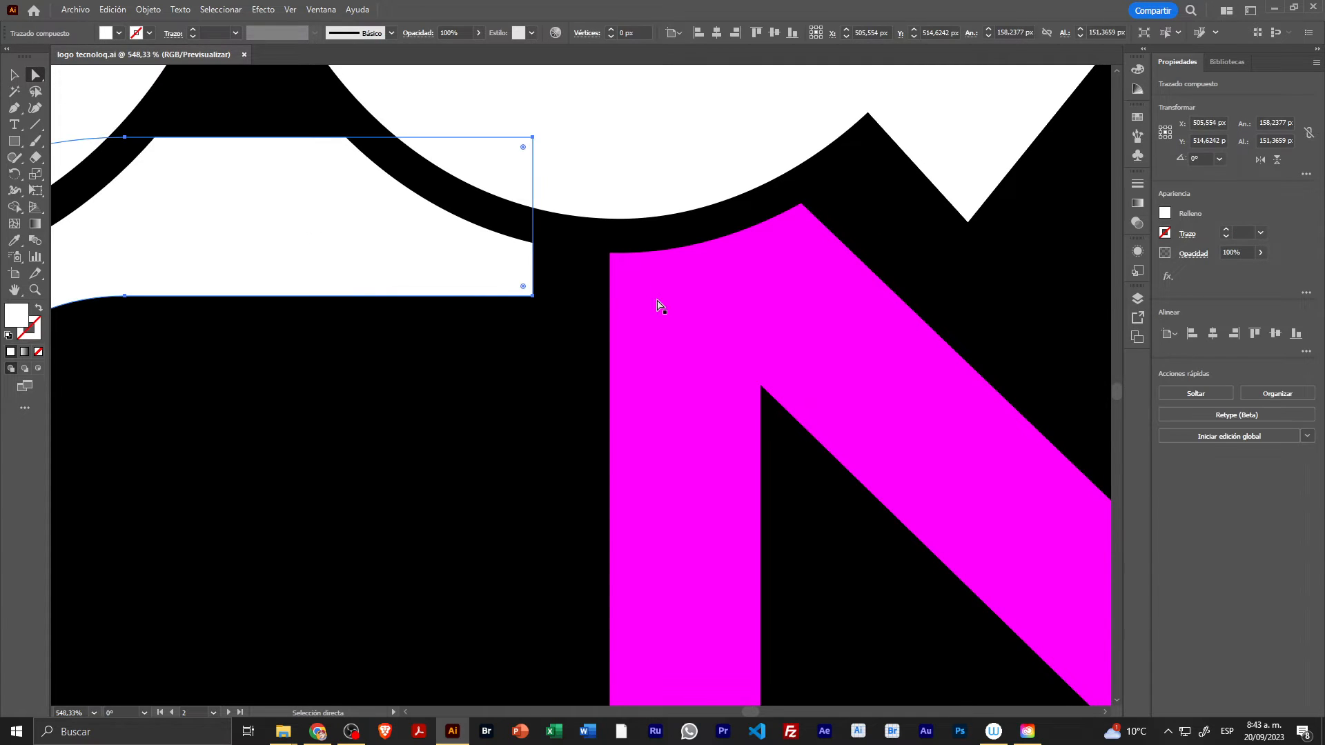
Show the whole TECNO LOQUEANDO logo at 100% zoom and make the Direct Selection tool active again
key(z)
alt+click(666, 358)
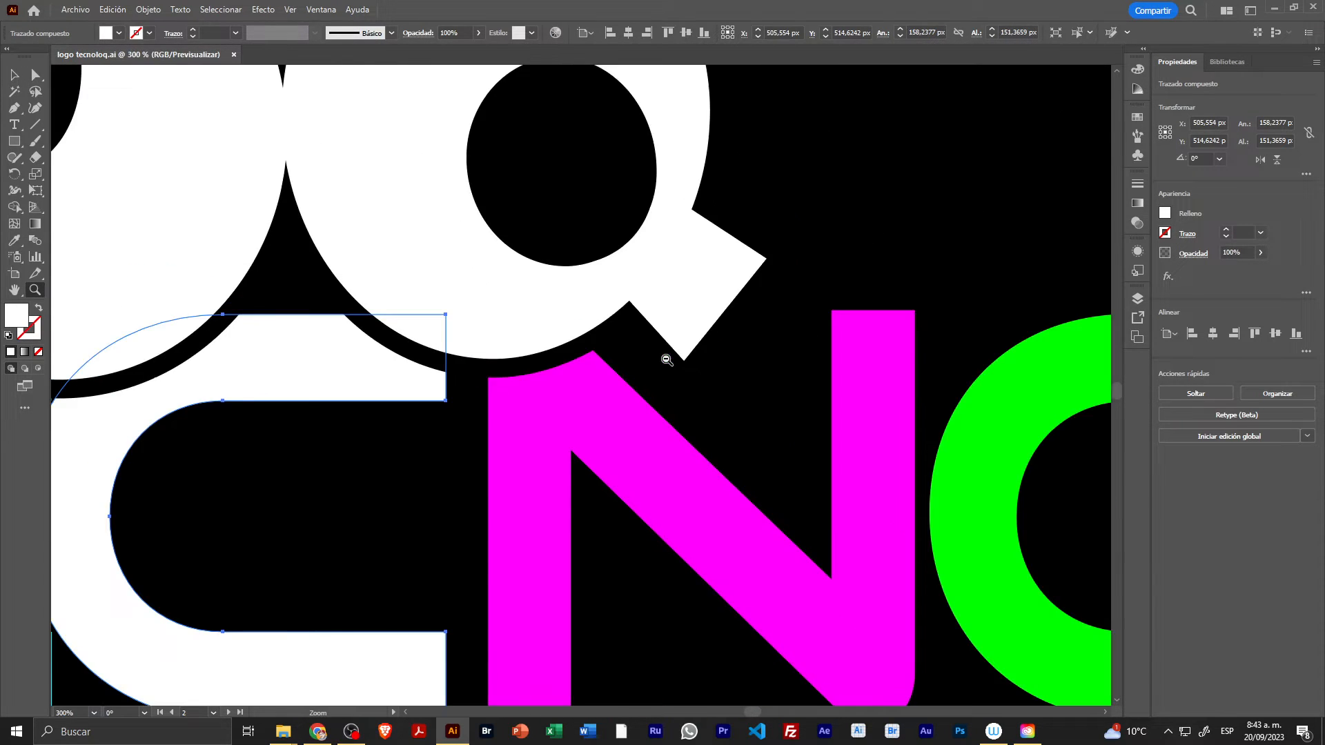
alt+click(370, 453)
alt+click(371, 455)
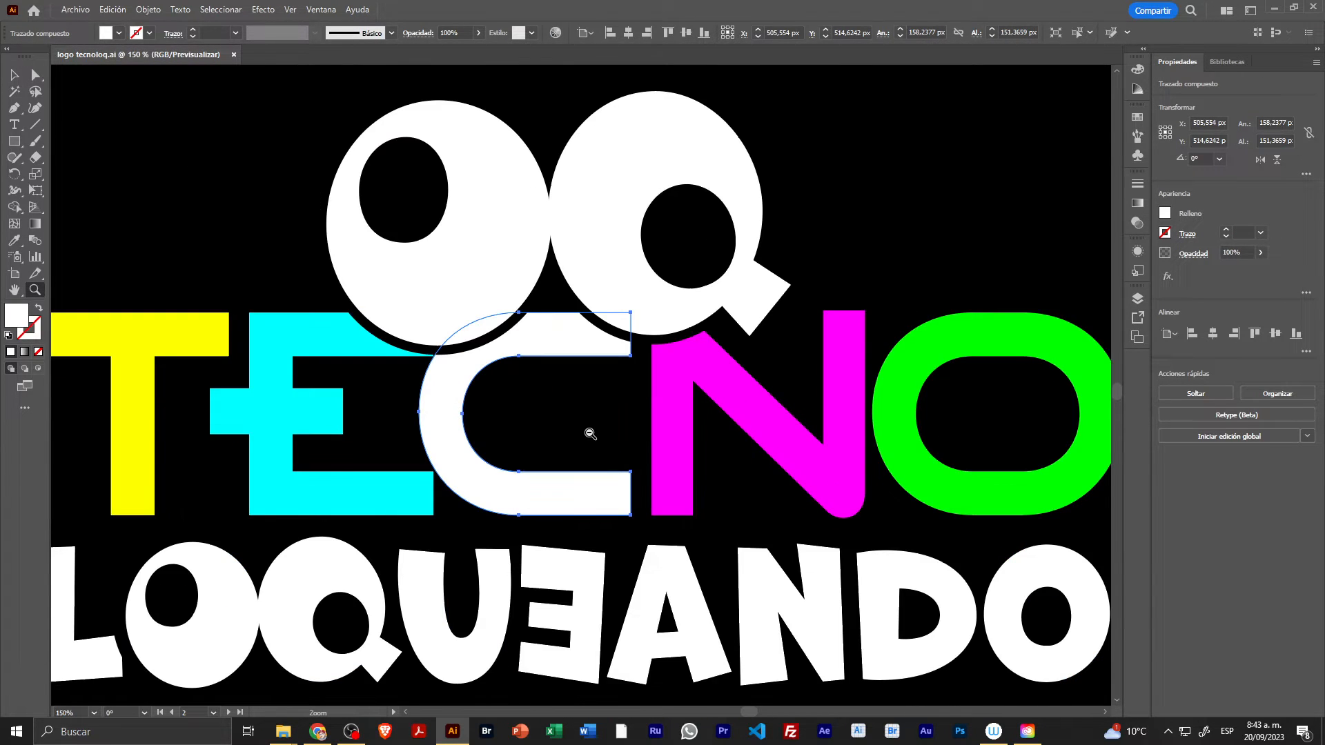
alt+click(590, 434)
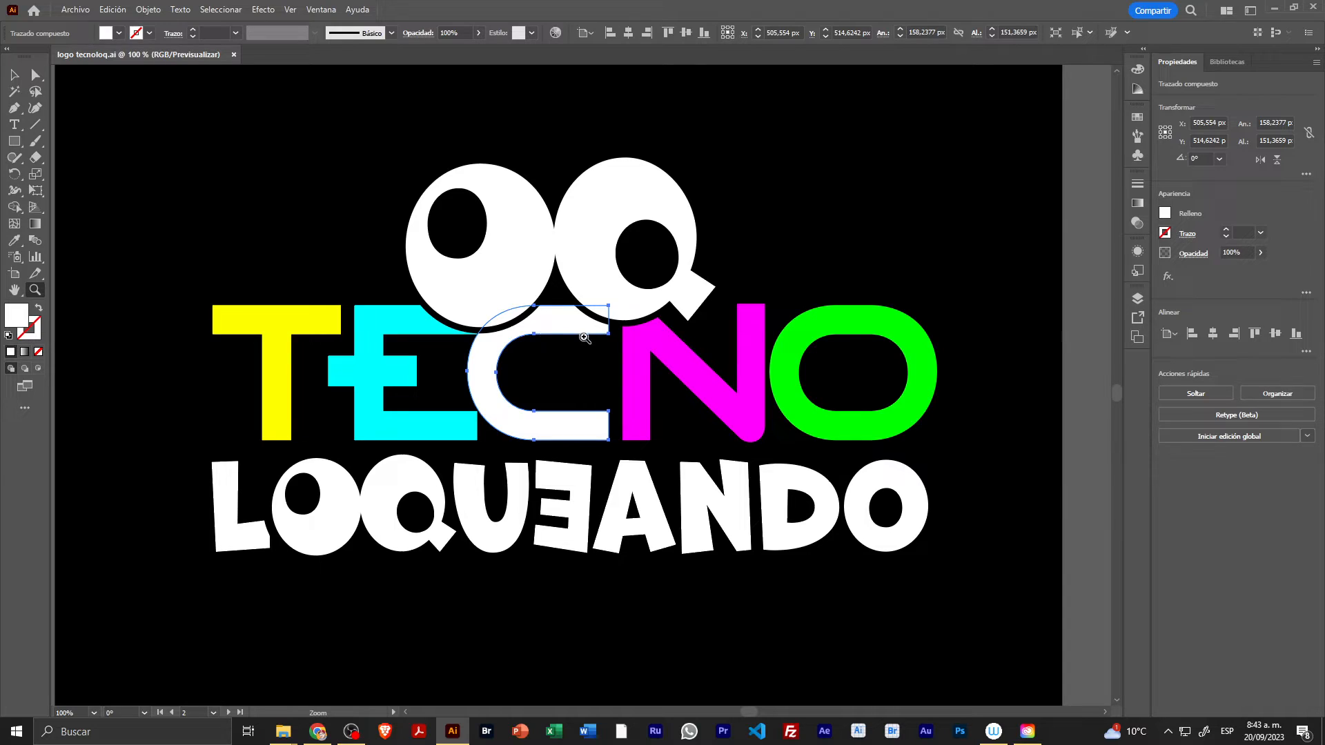
key(v)
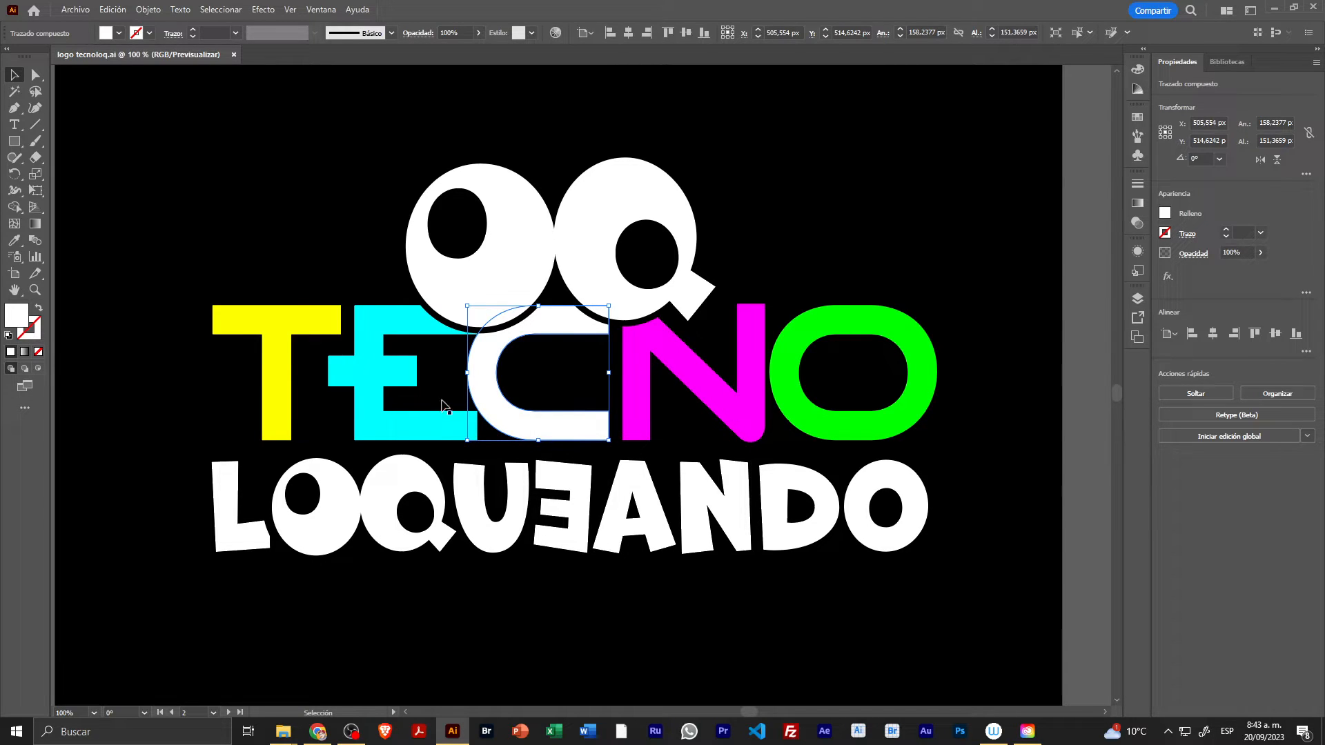
click(36, 74)
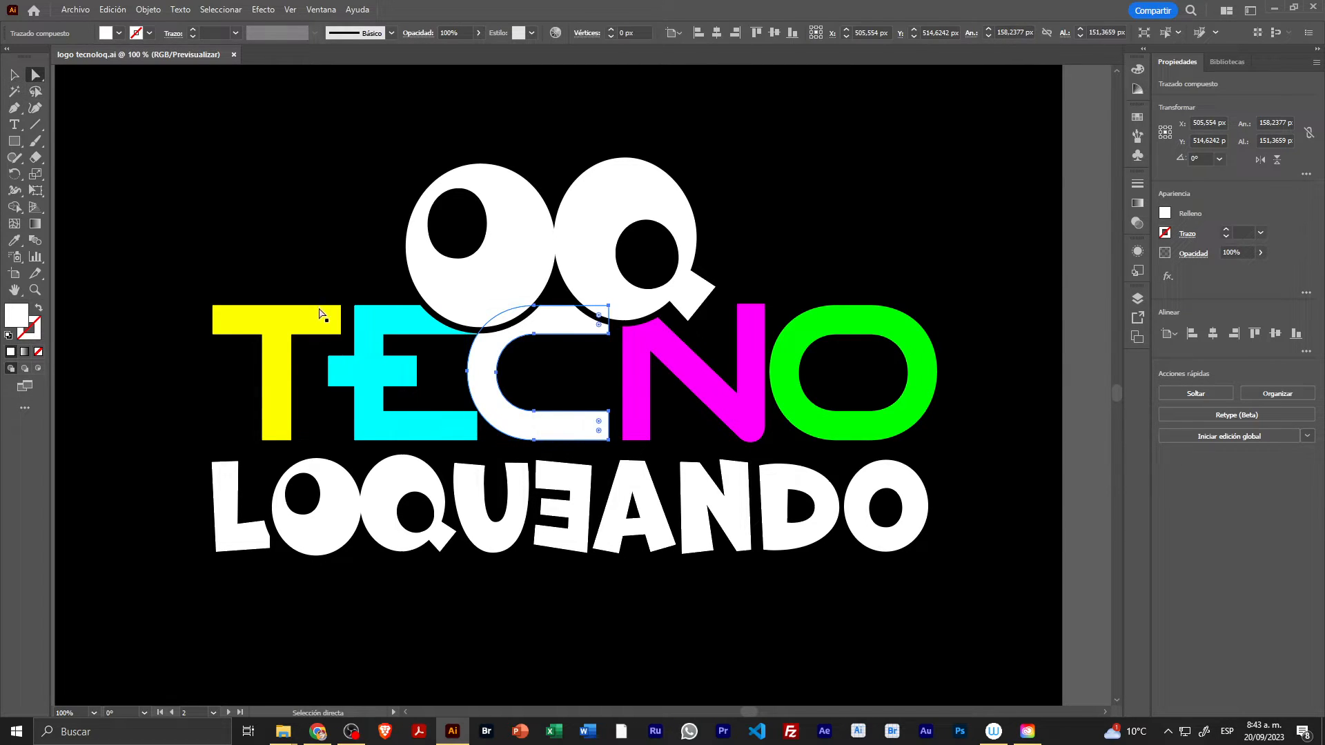
Inspect the edges of the yellow T and cyan E at high magnification, using the Direct Selection tool on their outlines
click(326, 314)
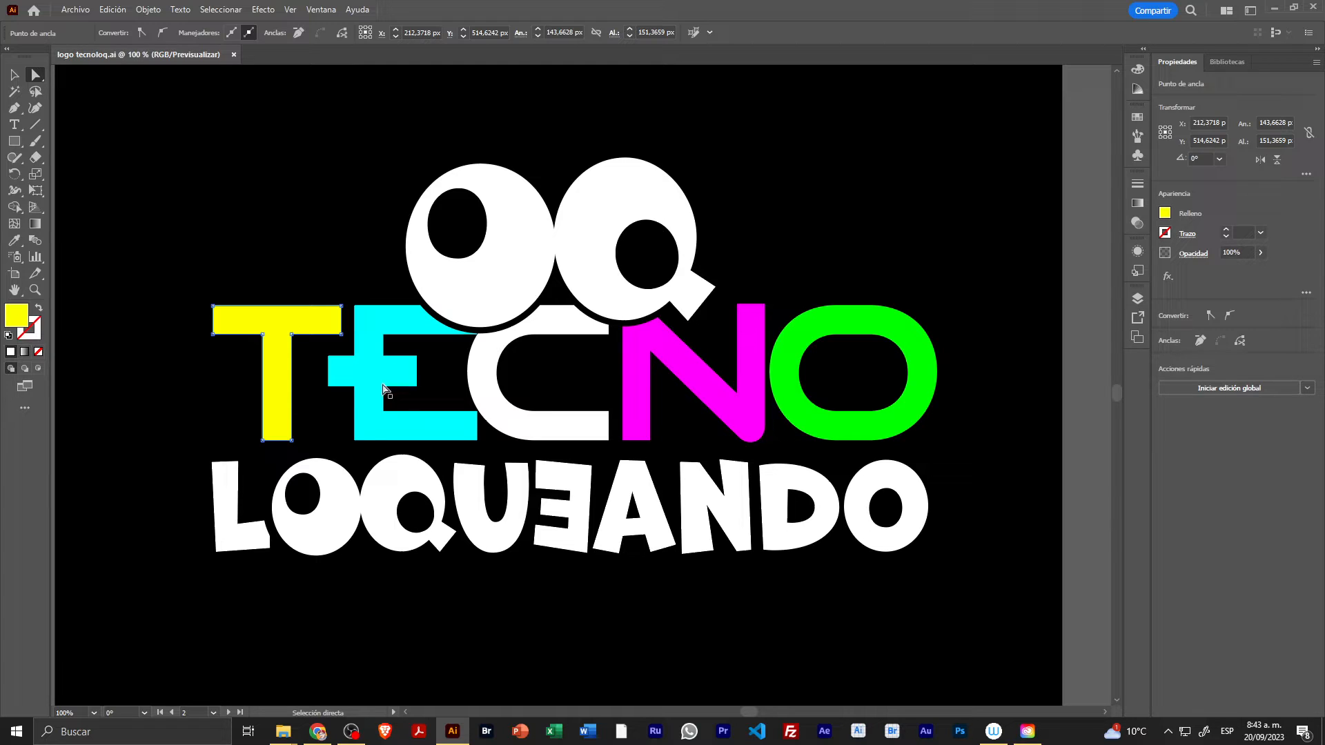
key(z)
drag(322, 321, 441, 246)
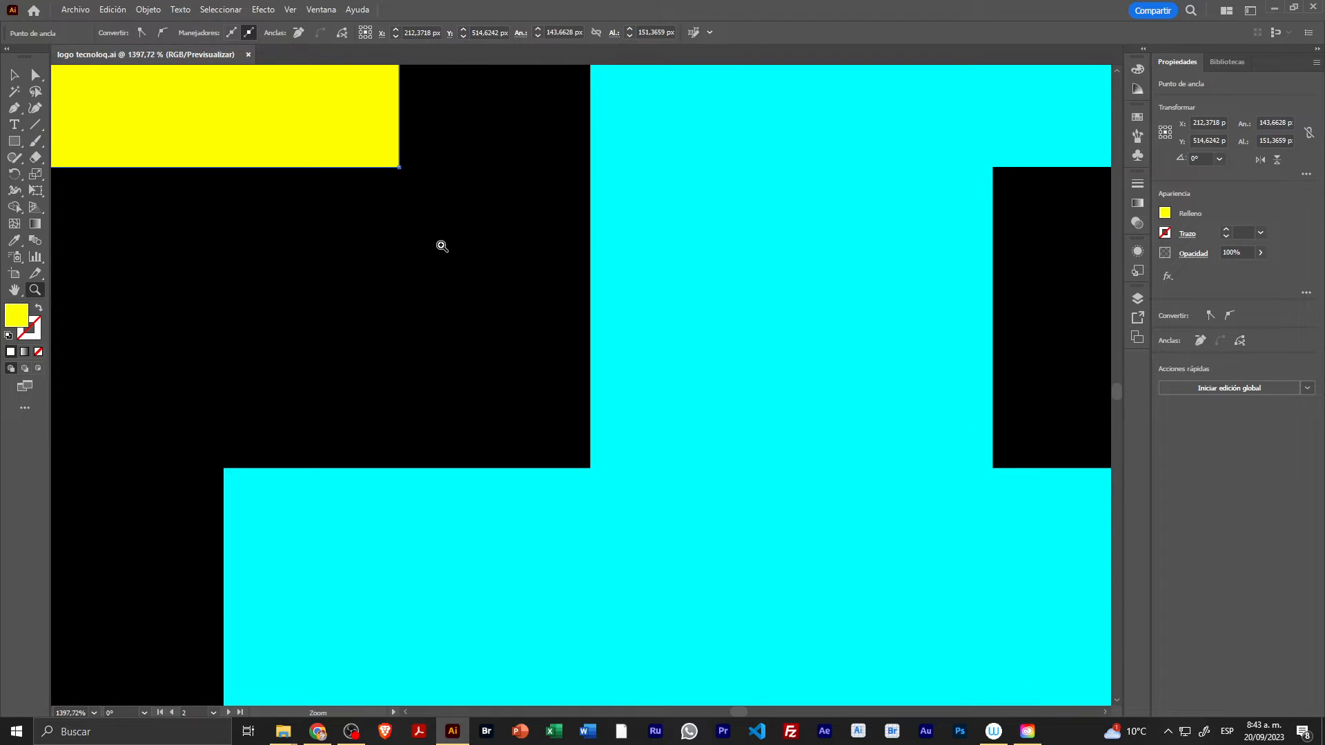
drag(541, 370, 482, 221)
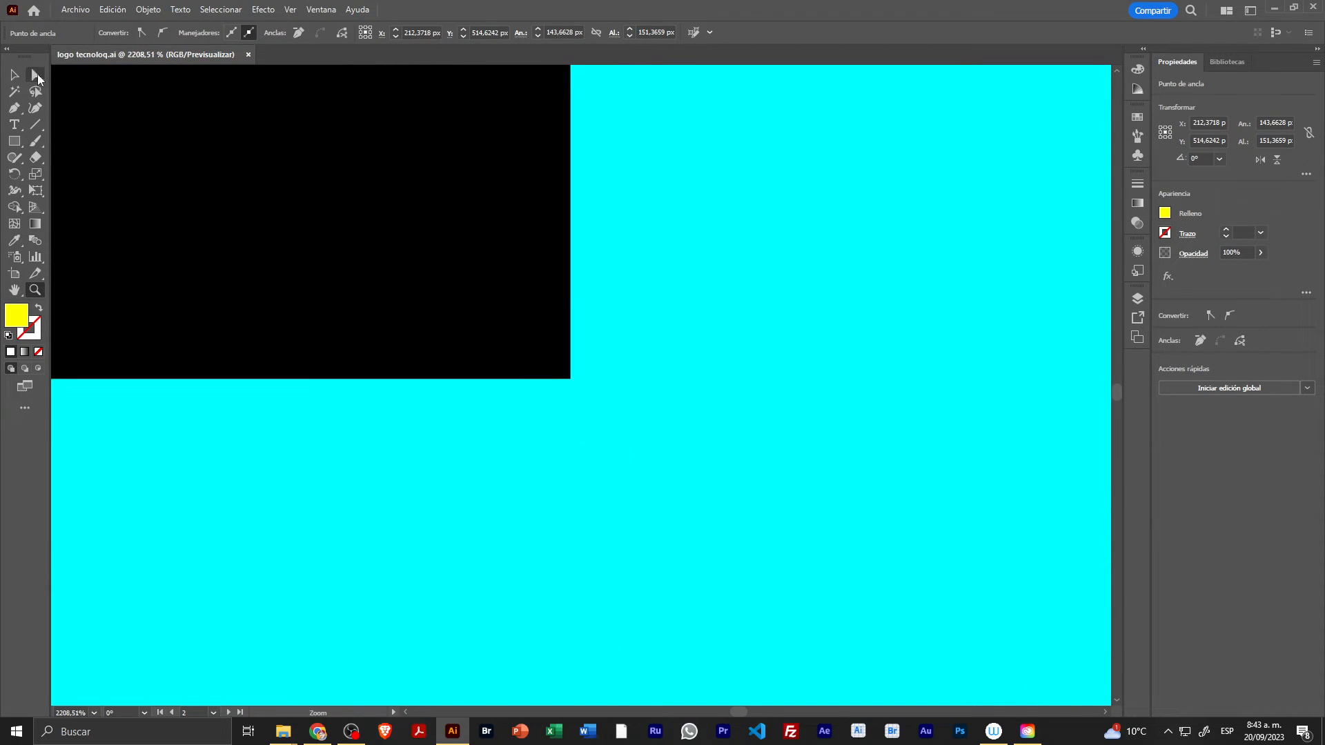
click(36, 74)
click(572, 386)
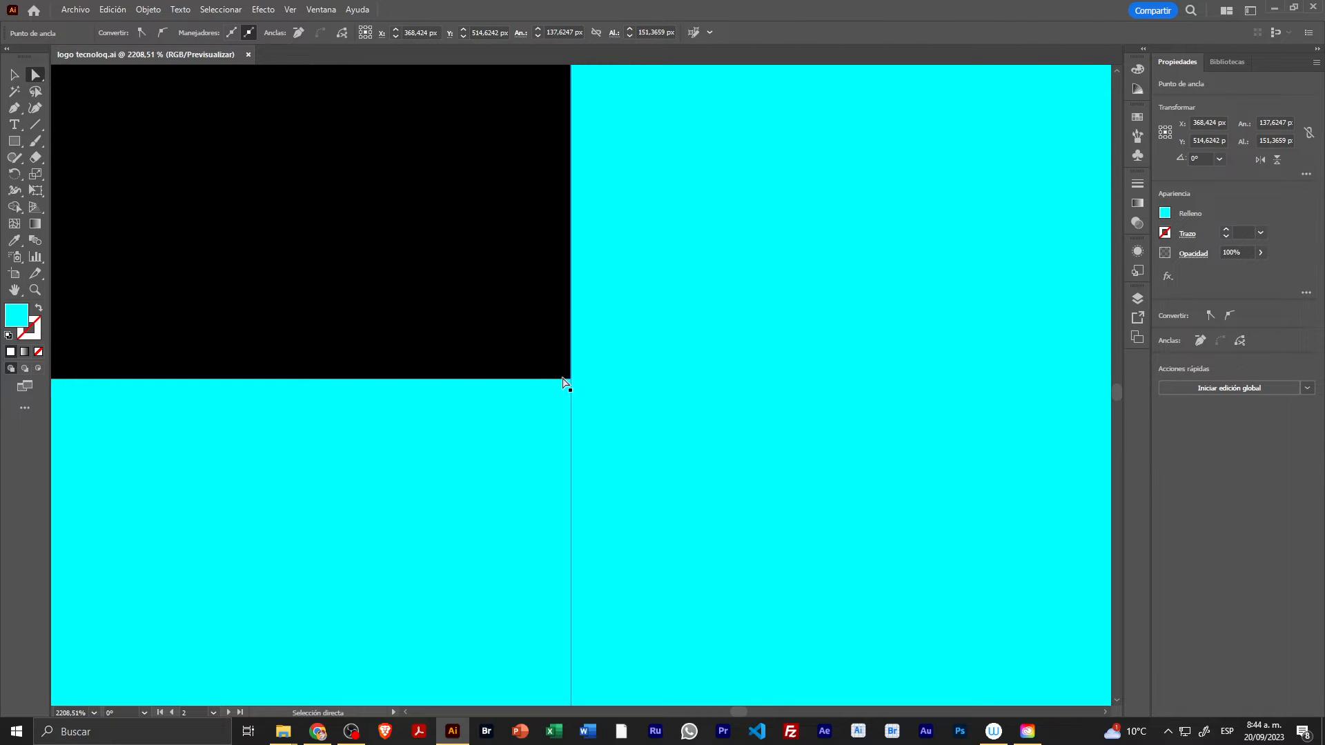
click(564, 379)
Return to 300% zoom and select the yellow T, followed by the cyan E, with the Selection tool
key(z)
alt+click(642, 432)
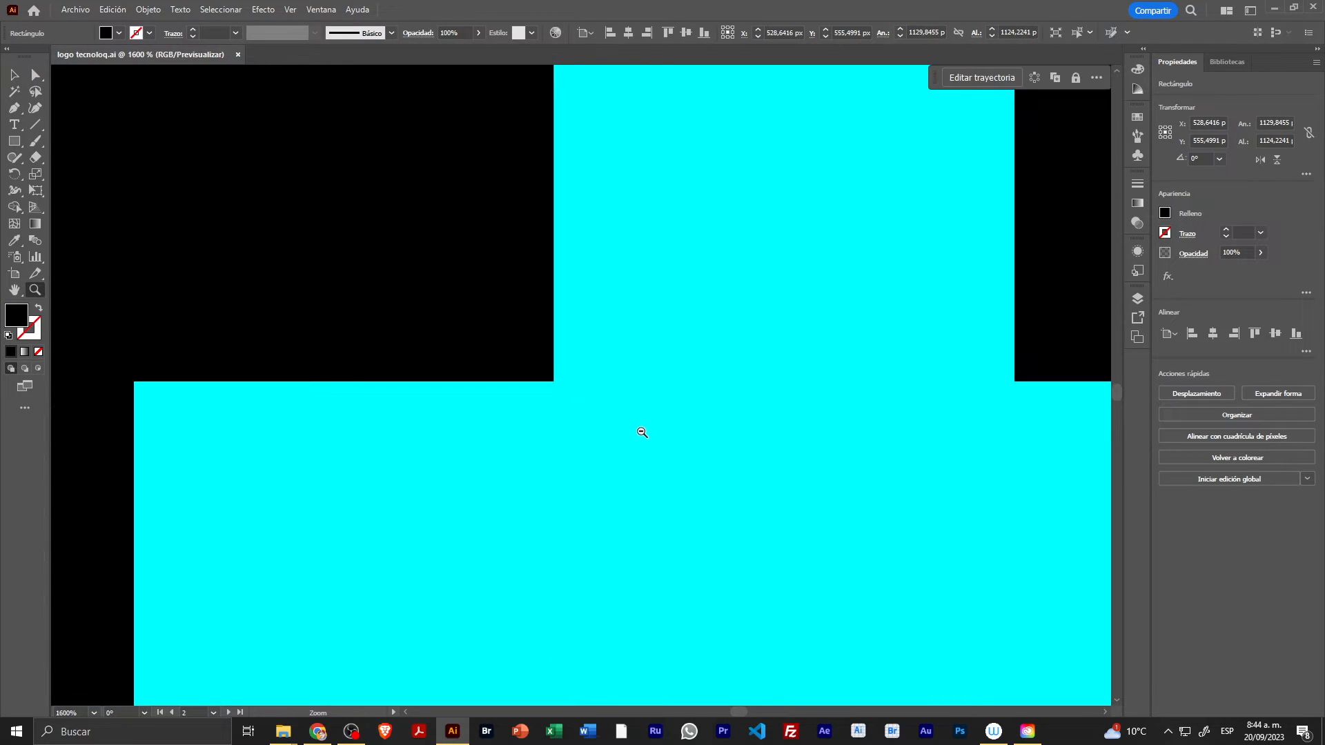
alt+click(642, 432)
alt+click(580, 423)
alt+click(580, 422)
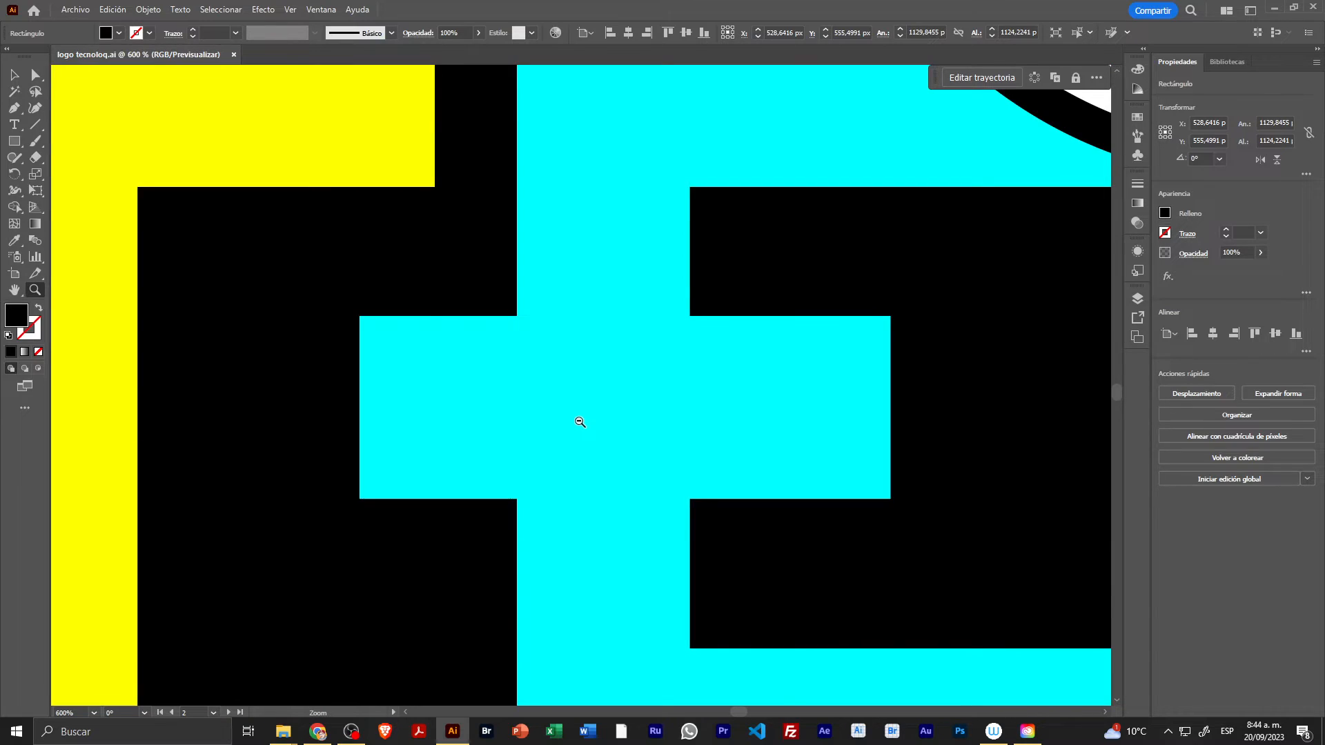
alt+click(580, 422)
alt+click(580, 422)
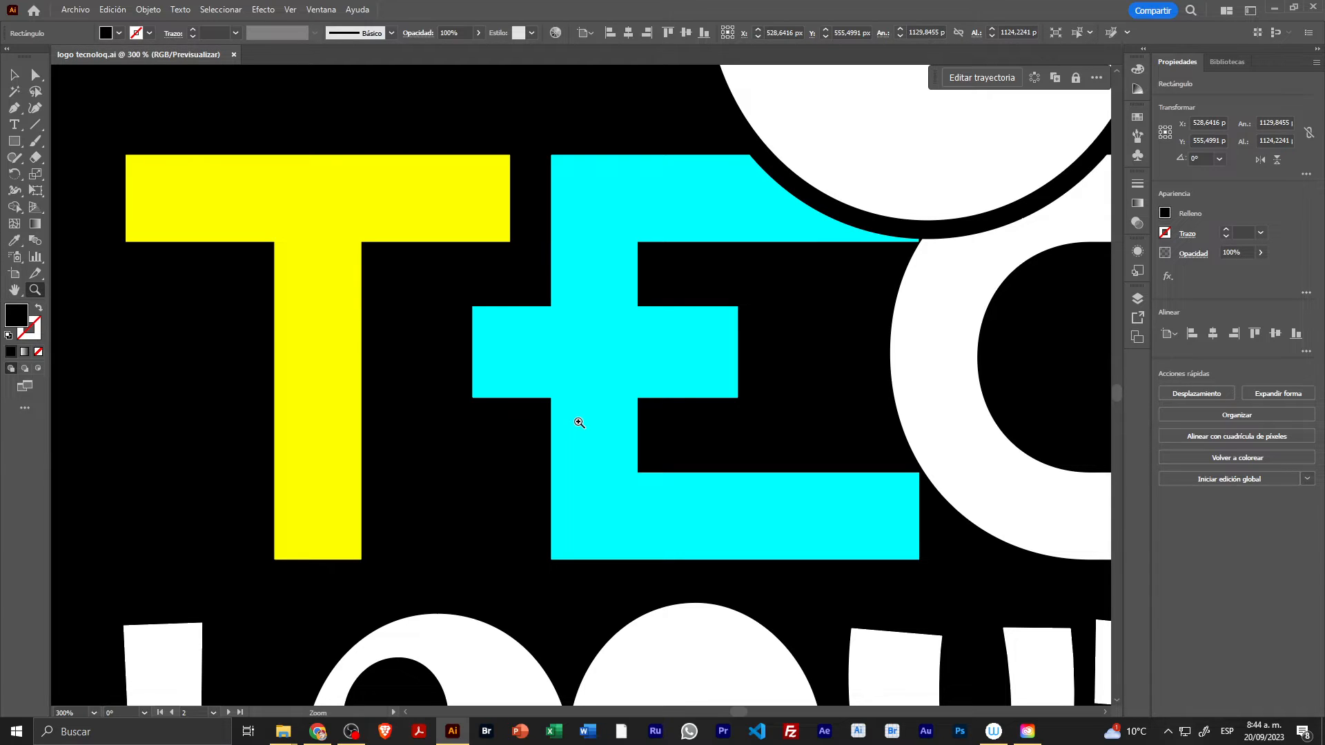
key(v)
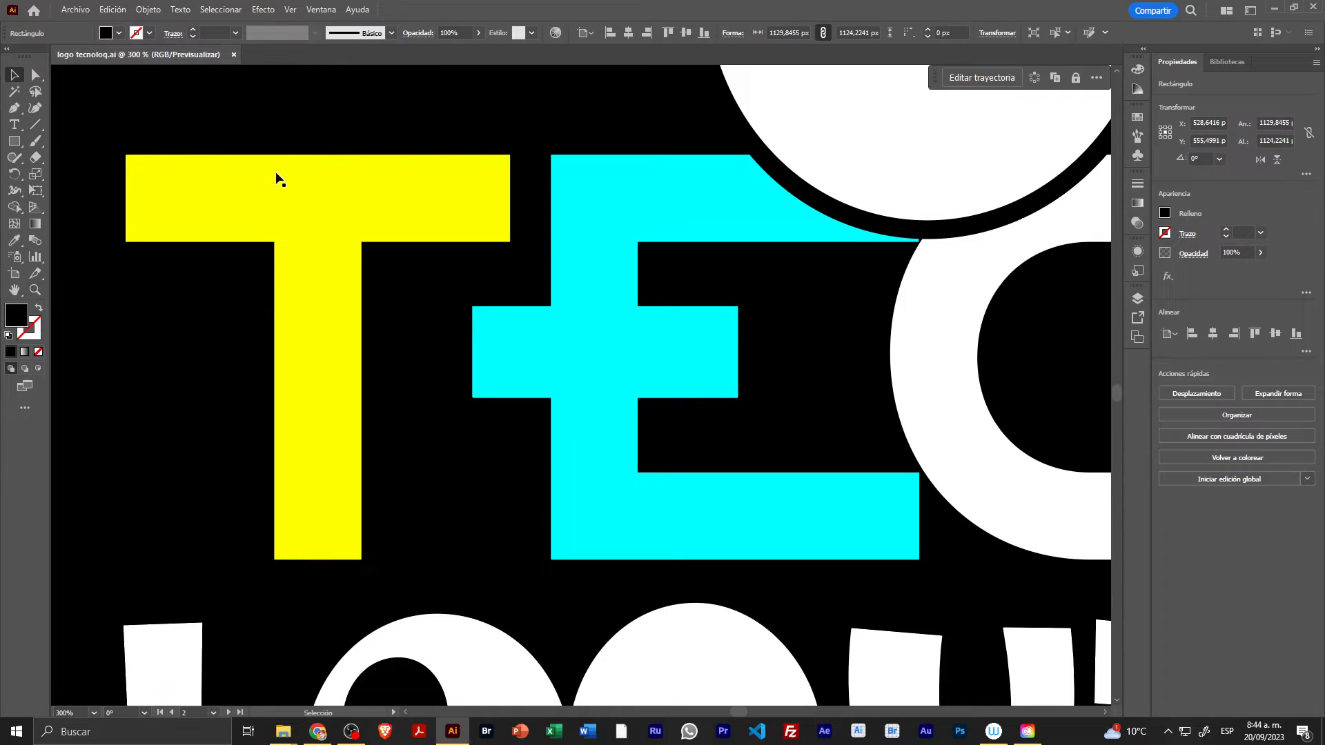
click(276, 178)
click(617, 209)
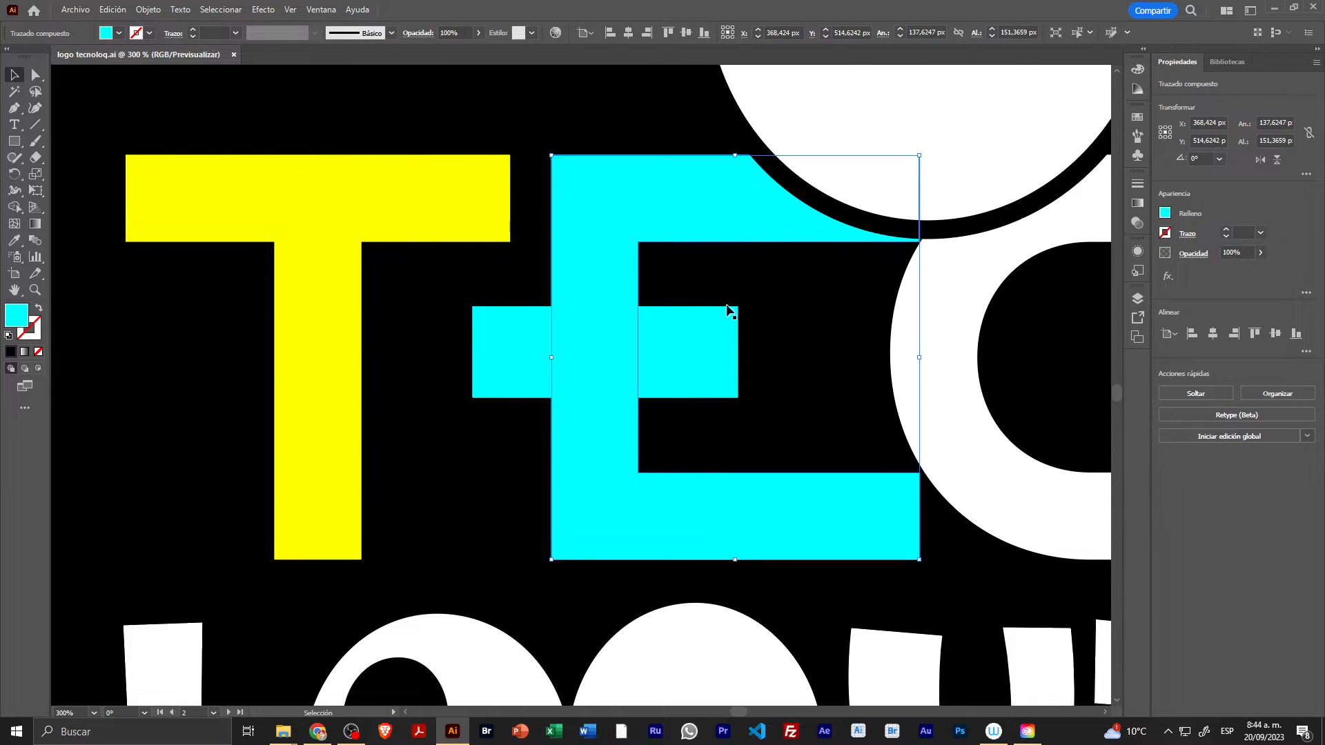
Switch to Chrome, search Google for "vinilo de corte paredes" and preview the image of the wall vinyl application video
key(alt+Tab)
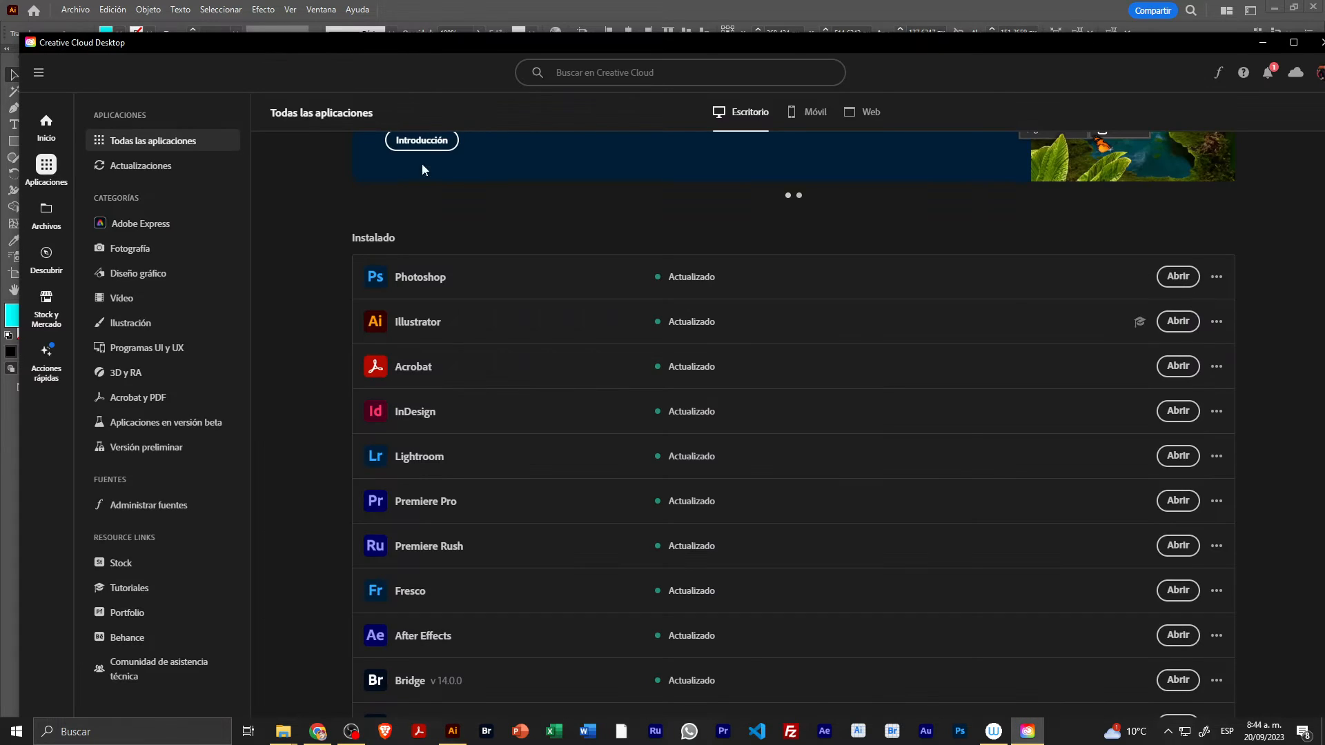
click(318, 731)
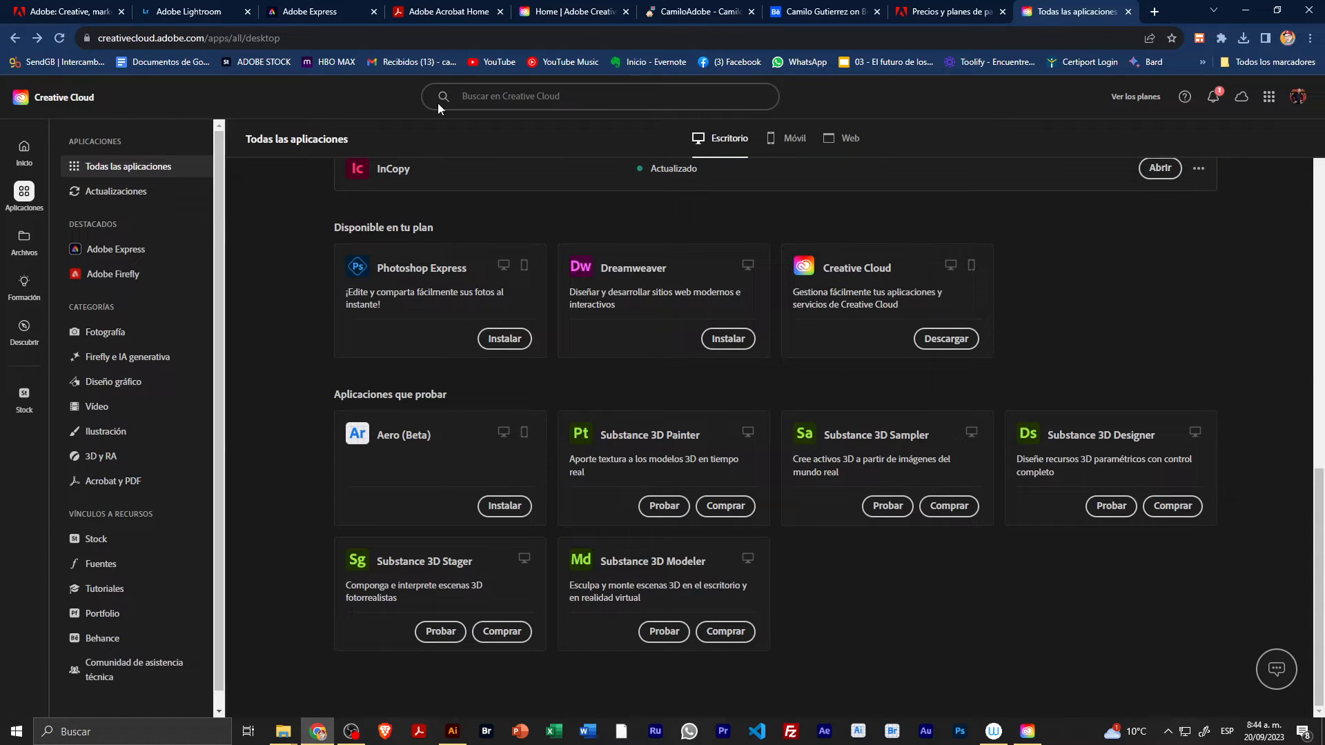
click(562, 37)
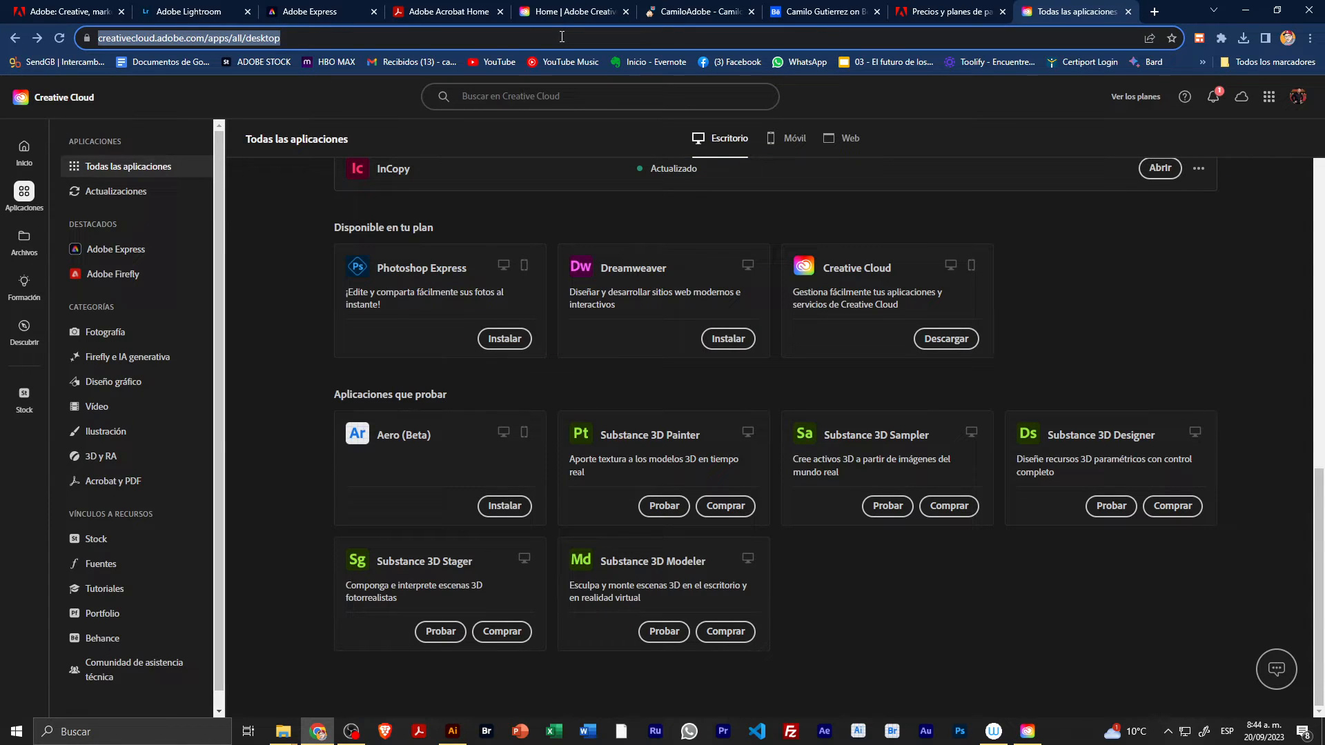
text(vinilo de cor)
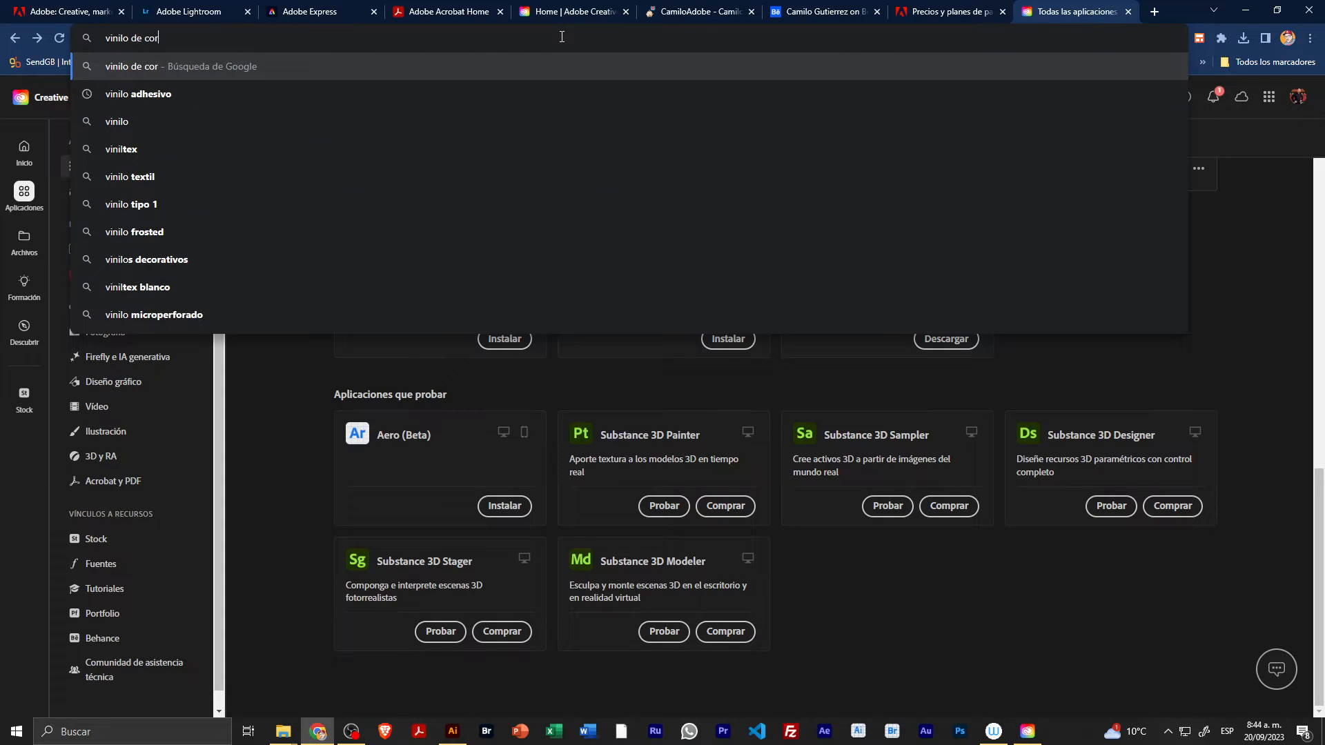
text(te paredes)
key(Return)
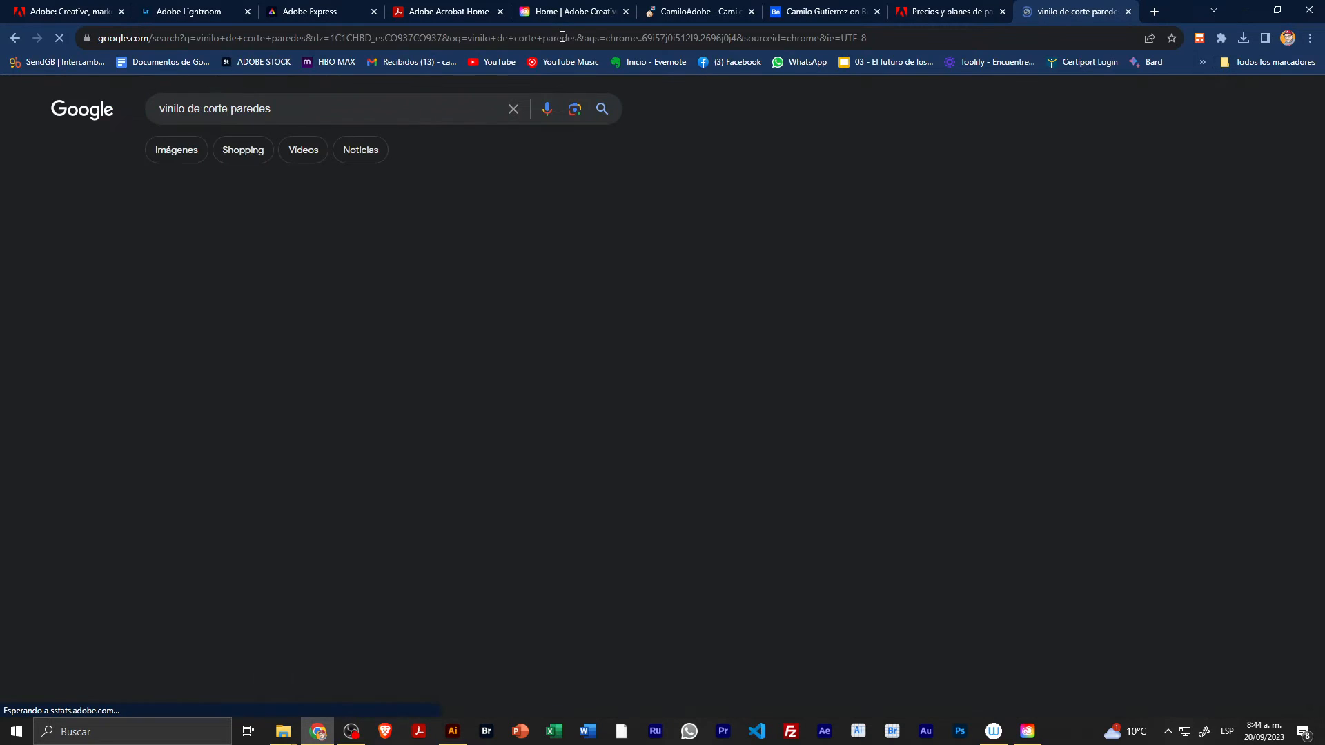
click(219, 298)
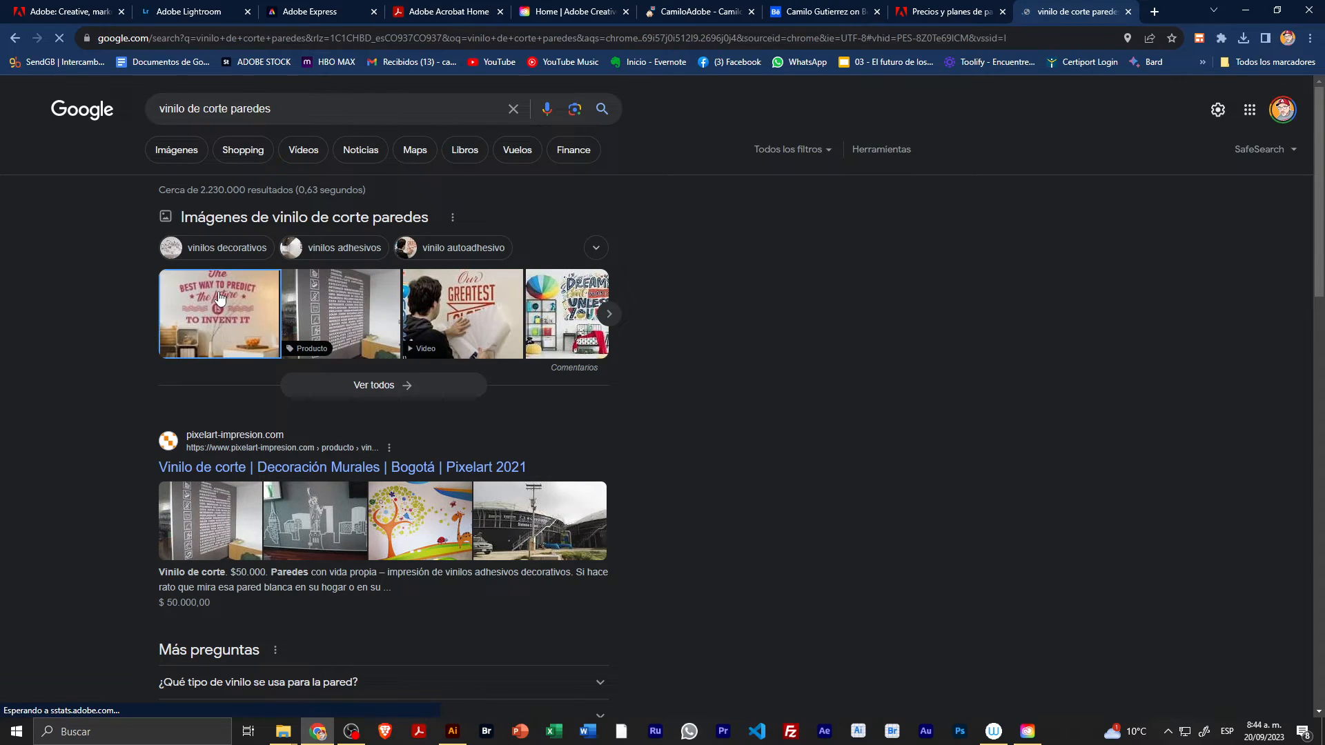
click(483, 298)
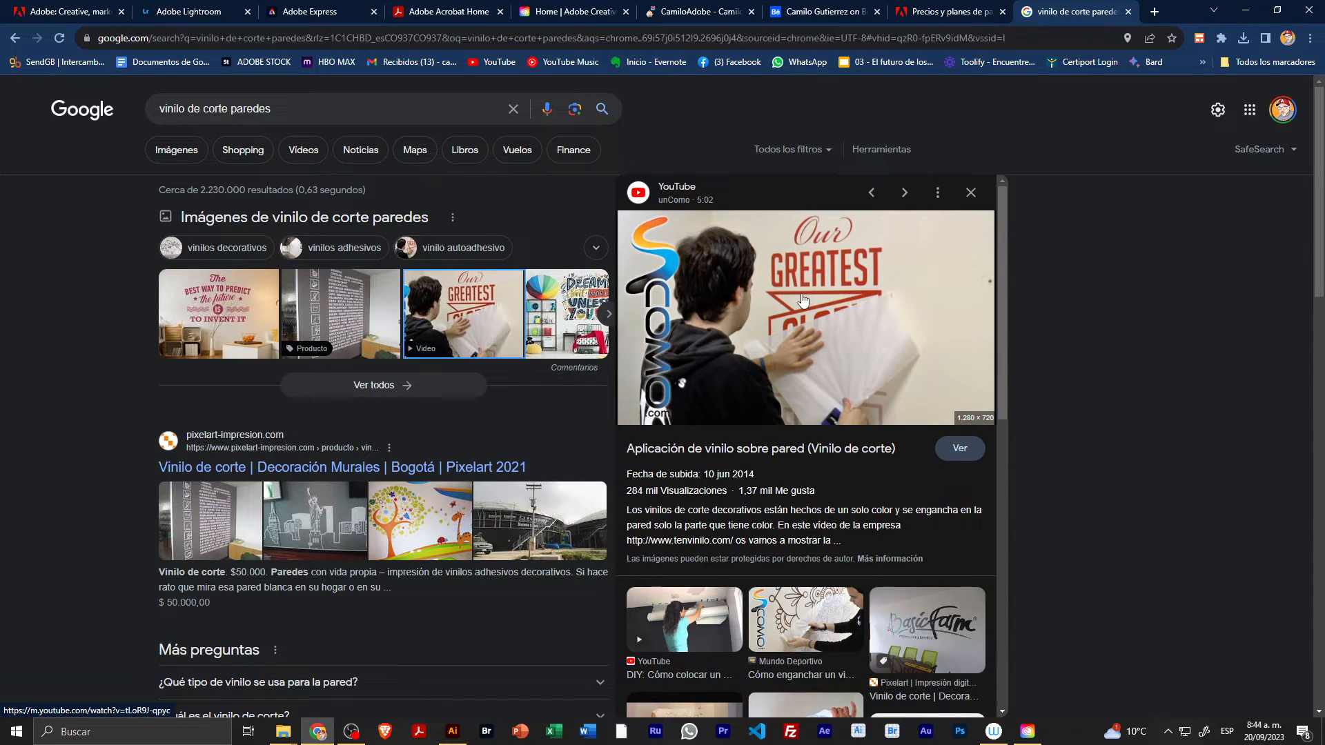
Return to Illustrator, select the yellow T with the Direct Selection tool and show the artwork in outline view
key(alt+Tab)
key(alt+Tab)
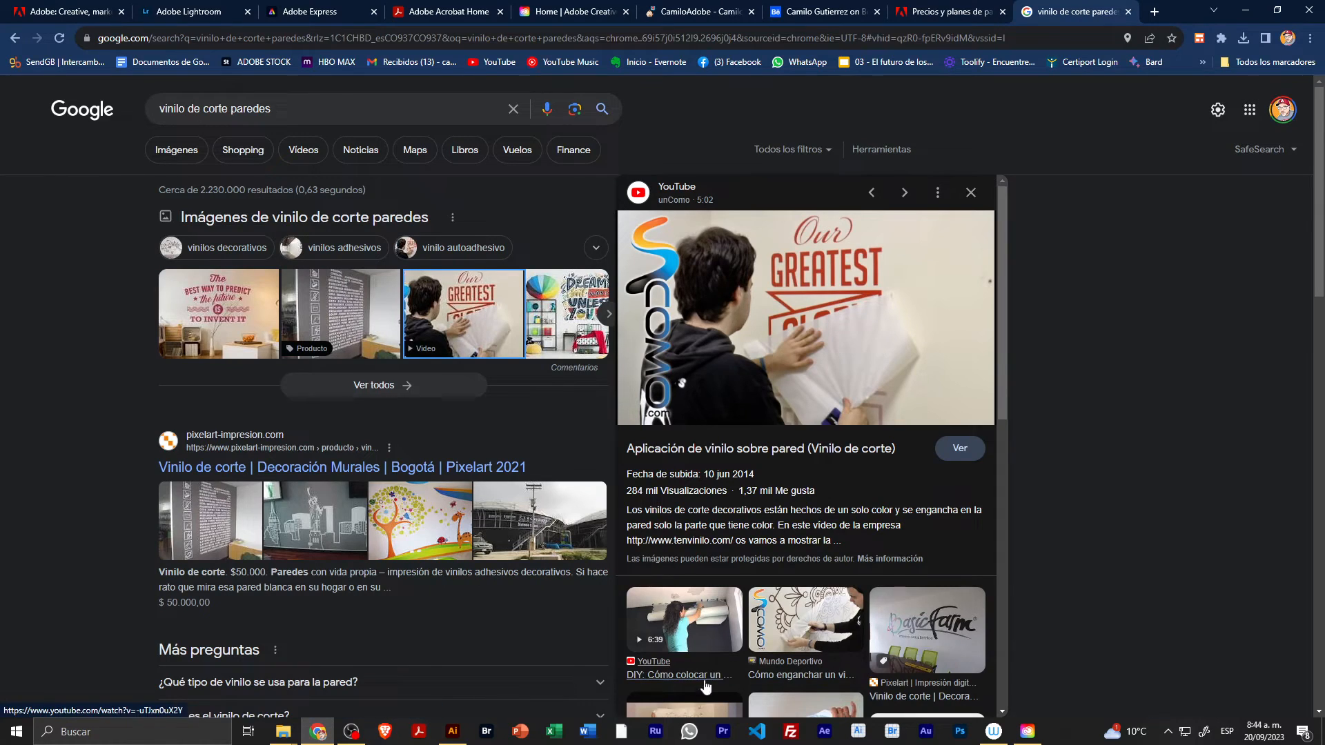
click(453, 731)
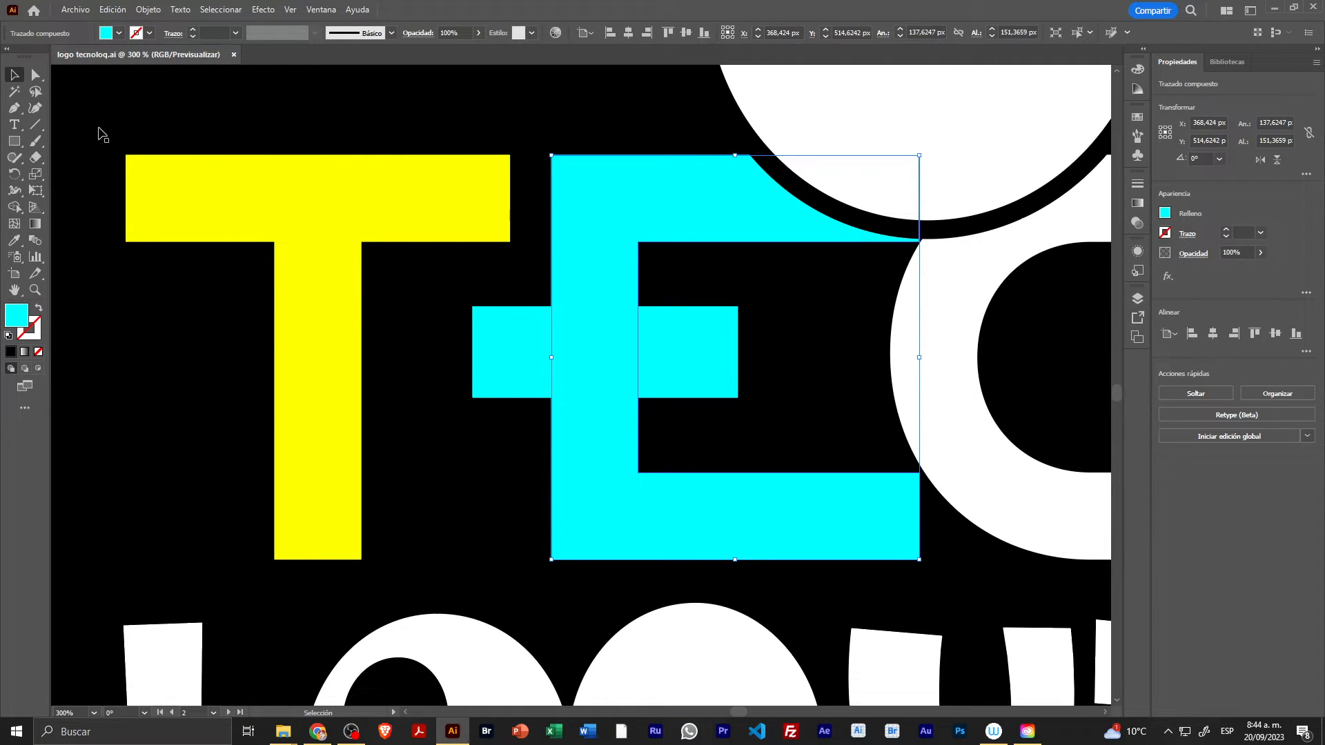
click(36, 75)
click(503, 175)
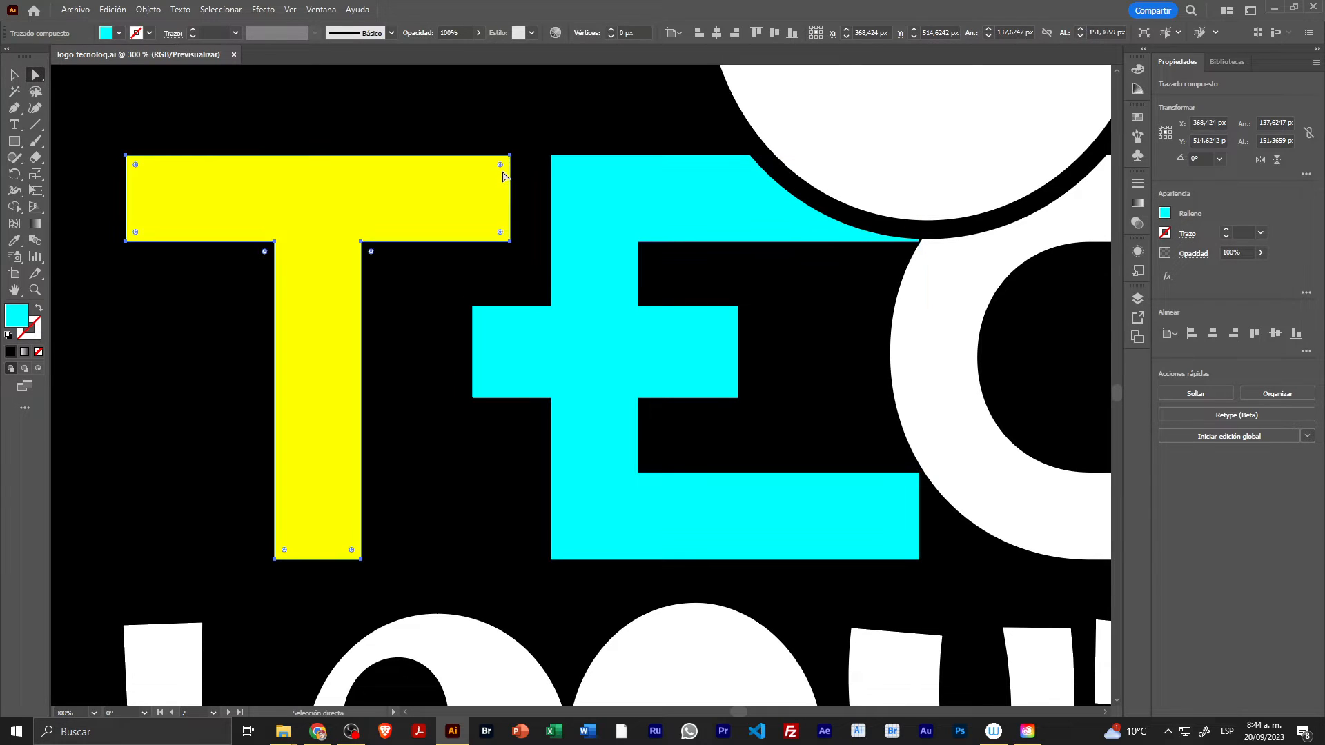
key(ctrl+y)
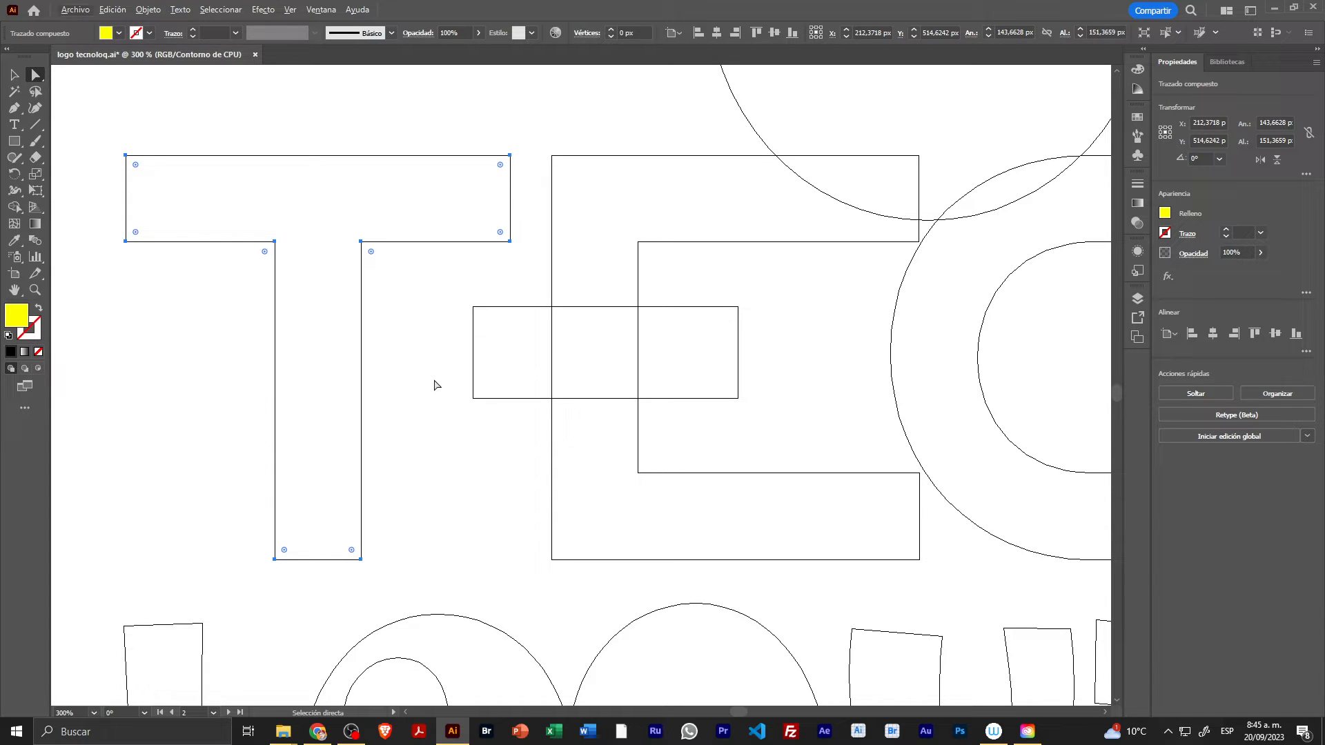
Select the E's horizontal bar and body together with the Selection tool to examine their overlapping outlines, and deselect them
key(alt)
click(19, 75)
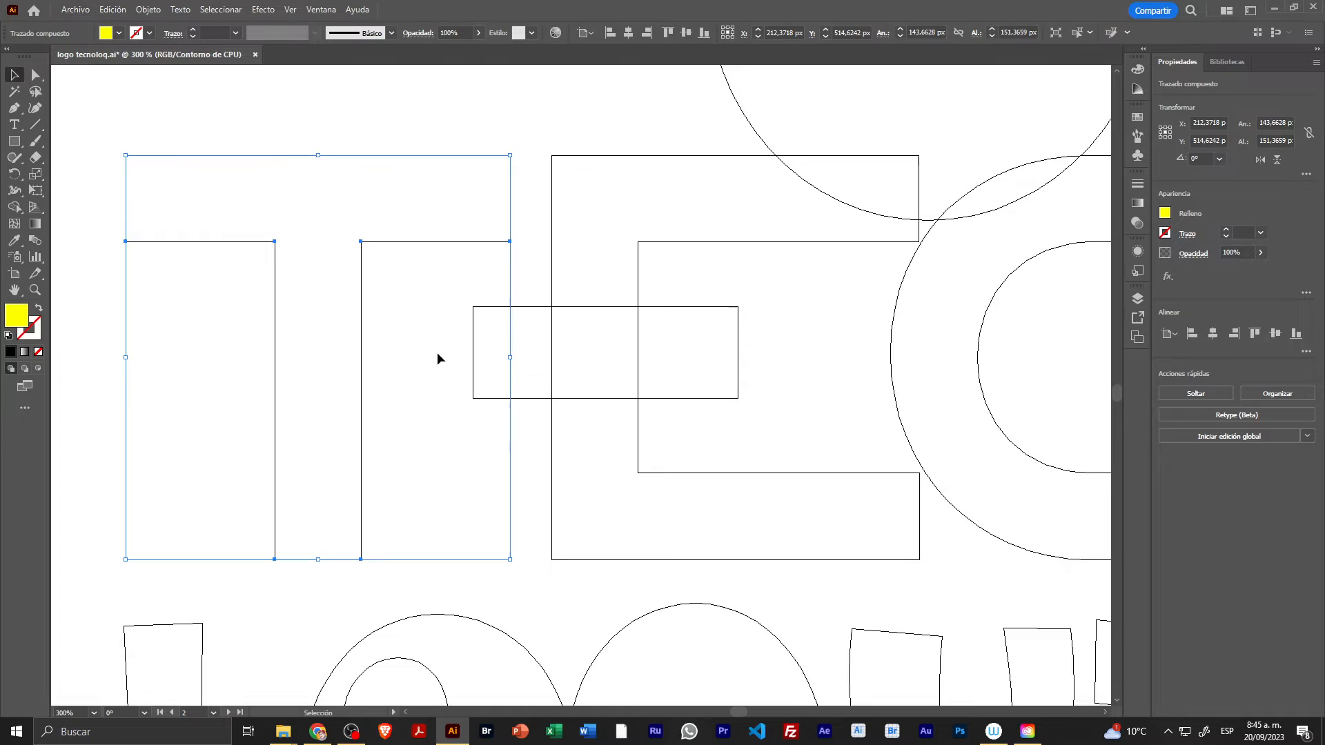
click(535, 287)
click(561, 307)
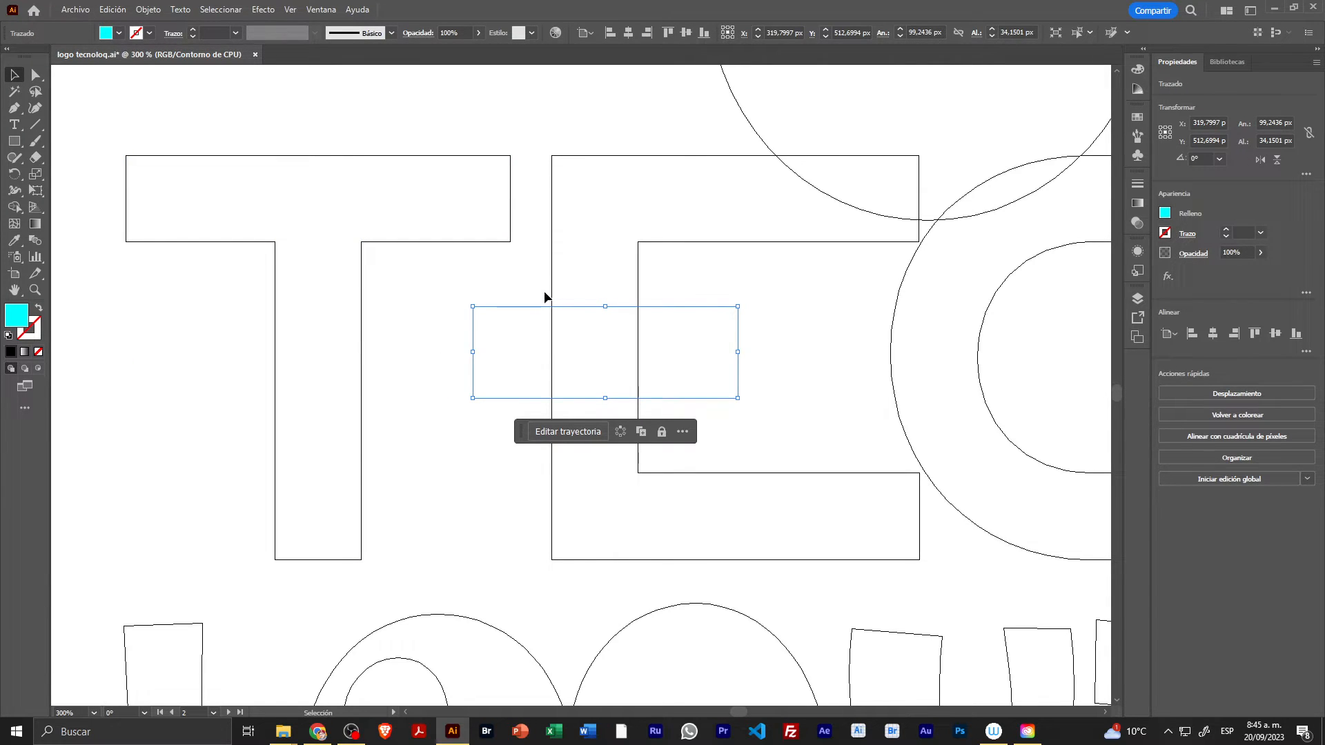
shift+click(551, 304)
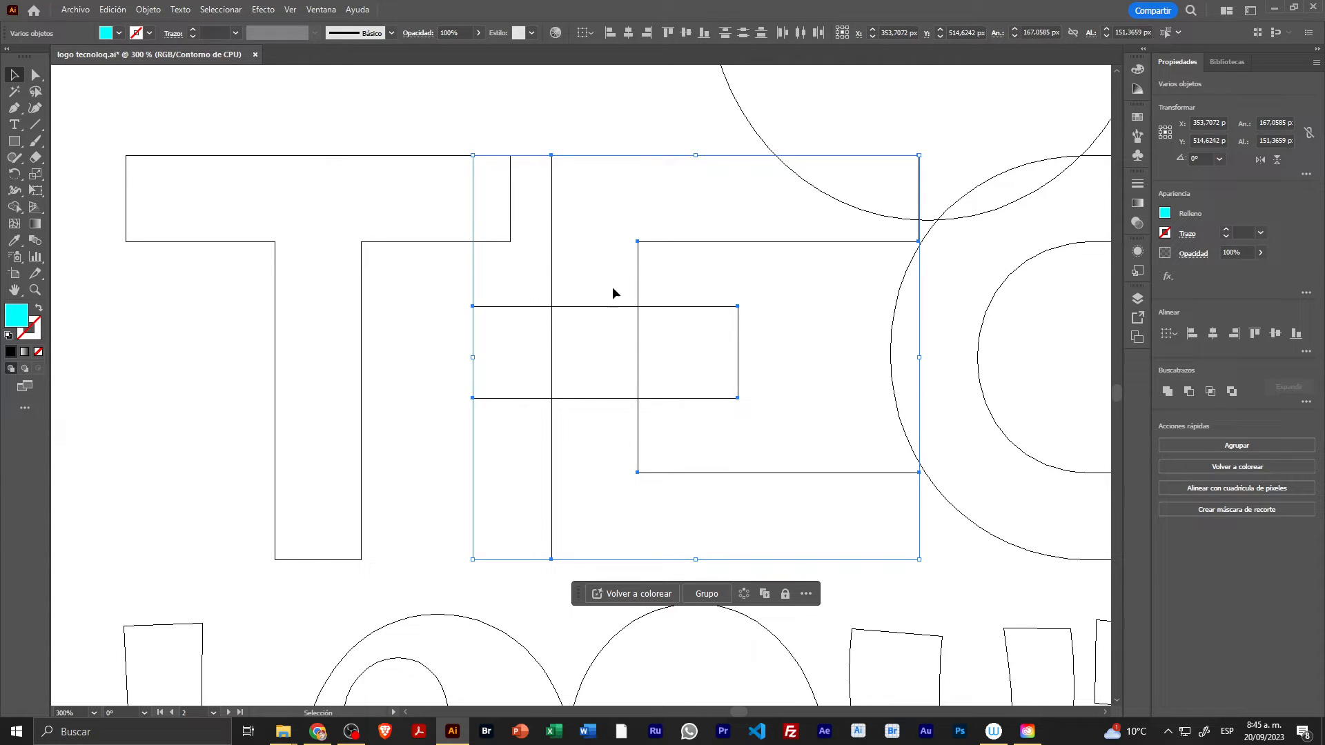
click(504, 426)
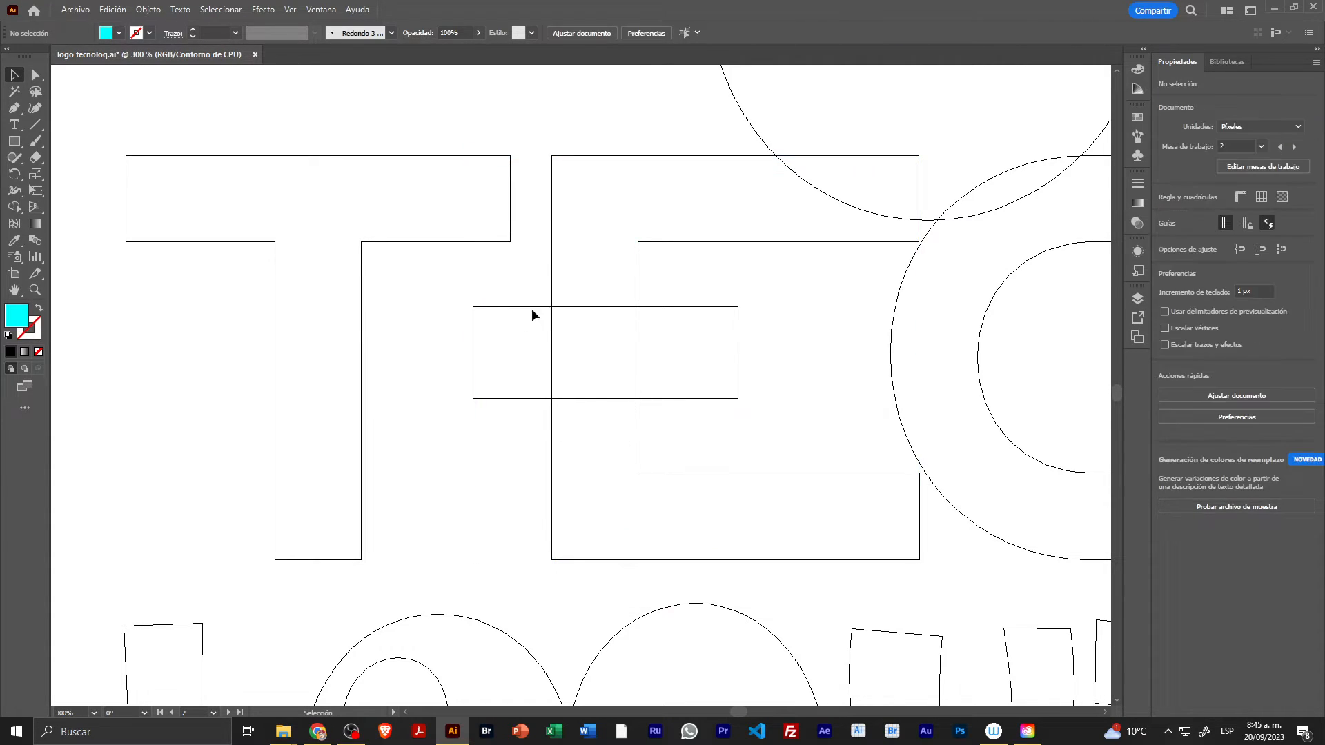
Examine the outlines of the LOQUE letters and compare them with the cut vinyl image in Chrome
scroll(500, 482, down, 6)
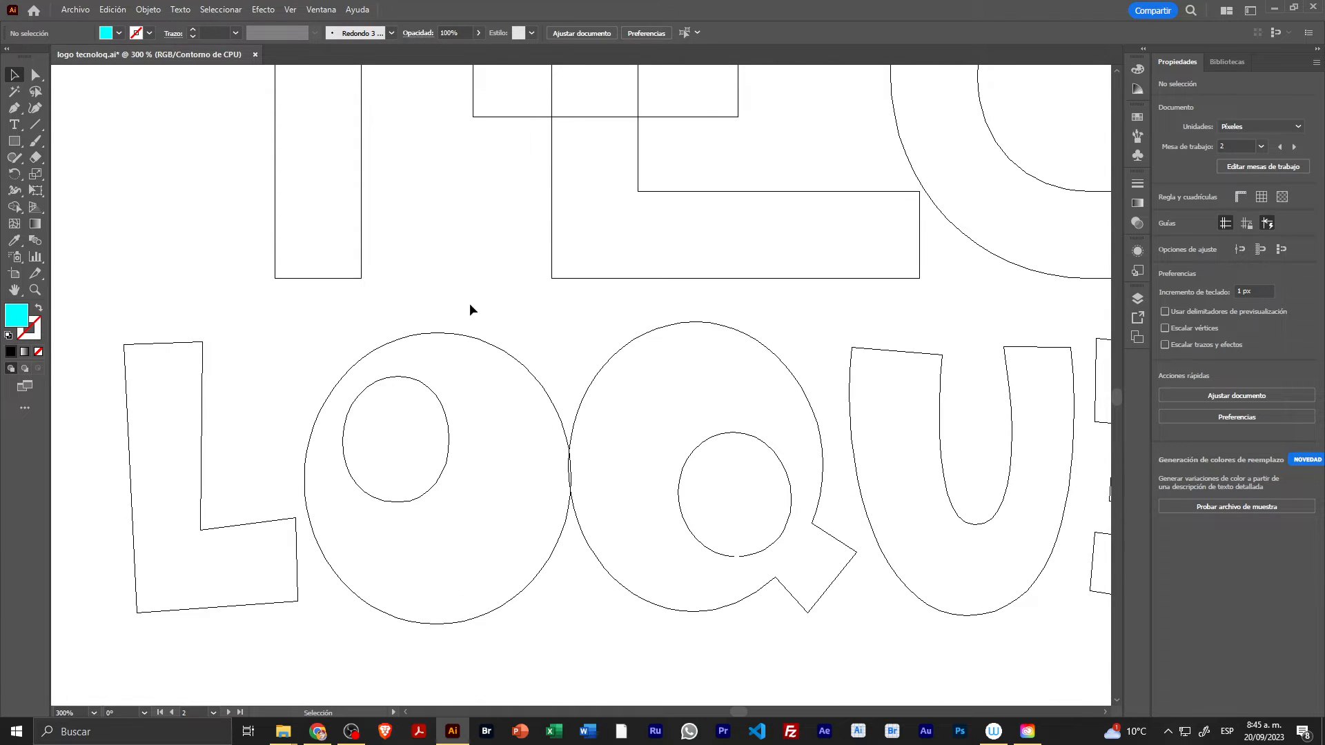
scroll(470, 463, down, 1)
key(alt+Tab)
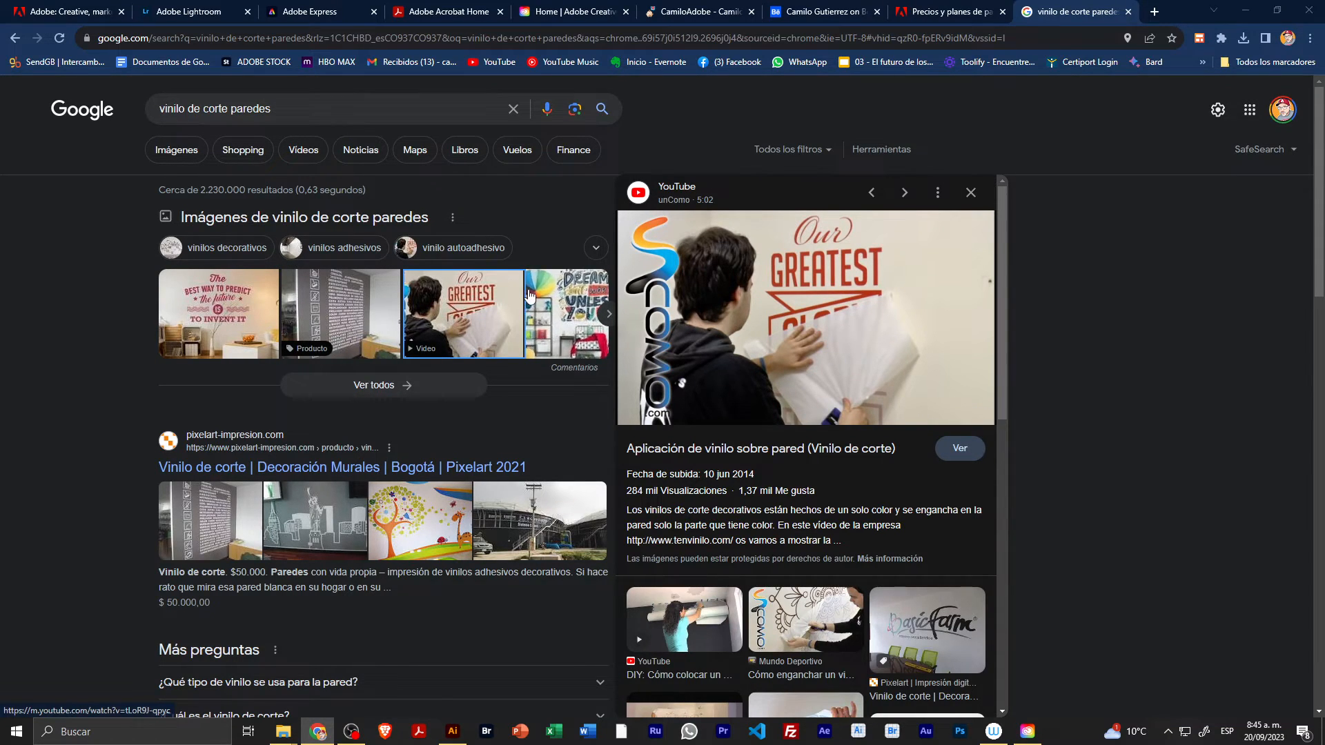
key(alt+Tab)
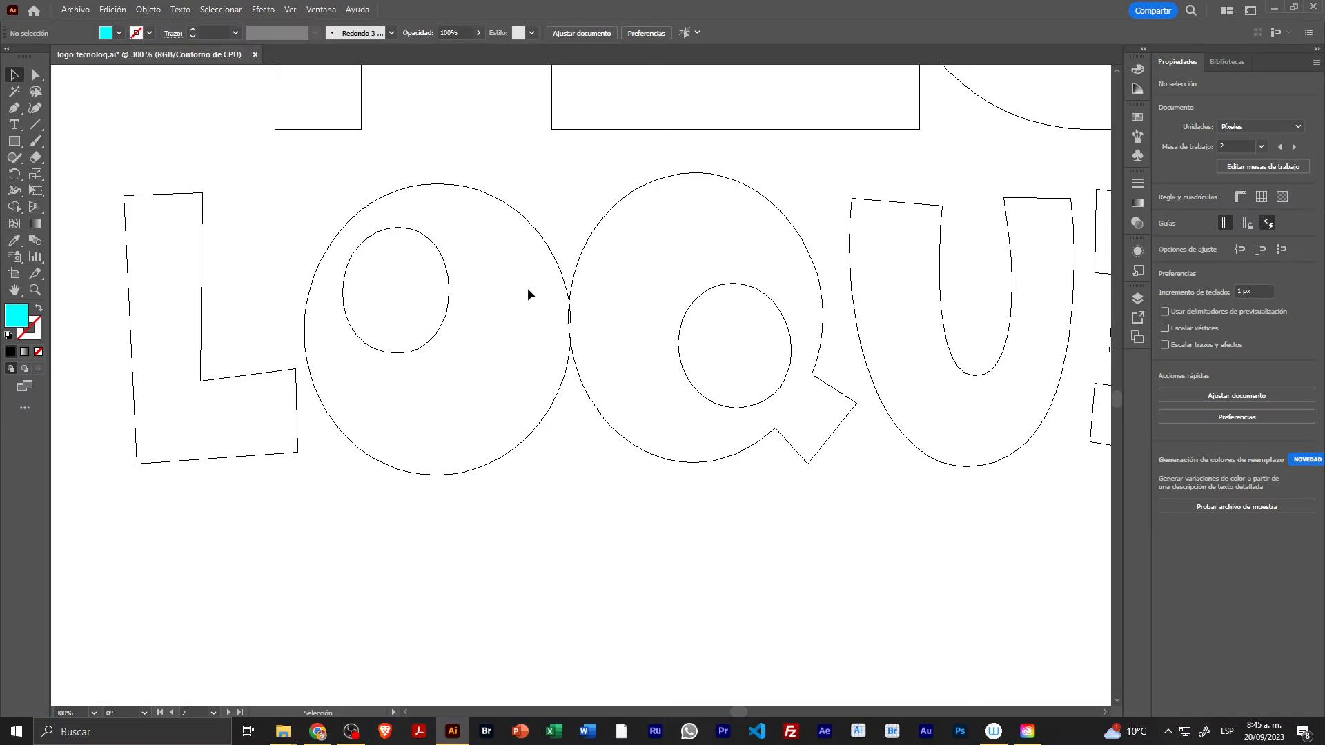
Close logo tecnoloq.ai without saving and review the recent files on the home screen
click(255, 55)
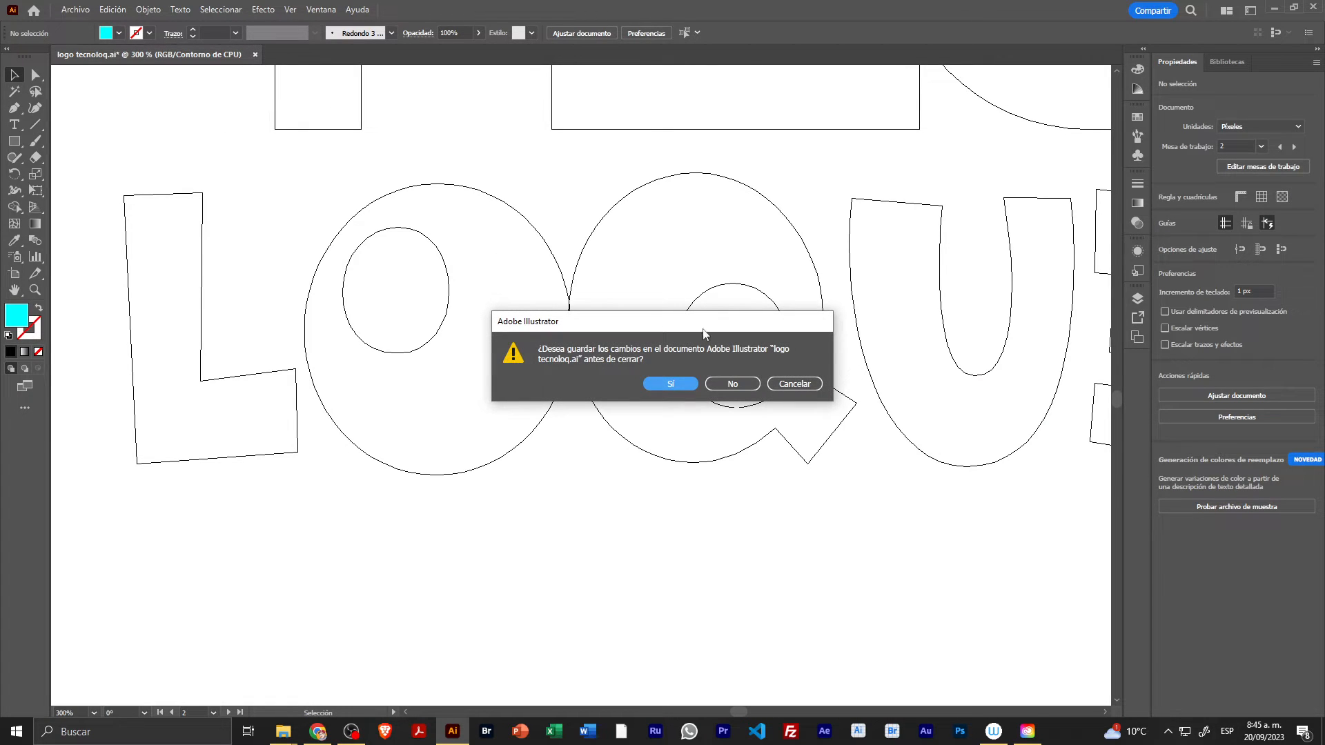
click(711, 381)
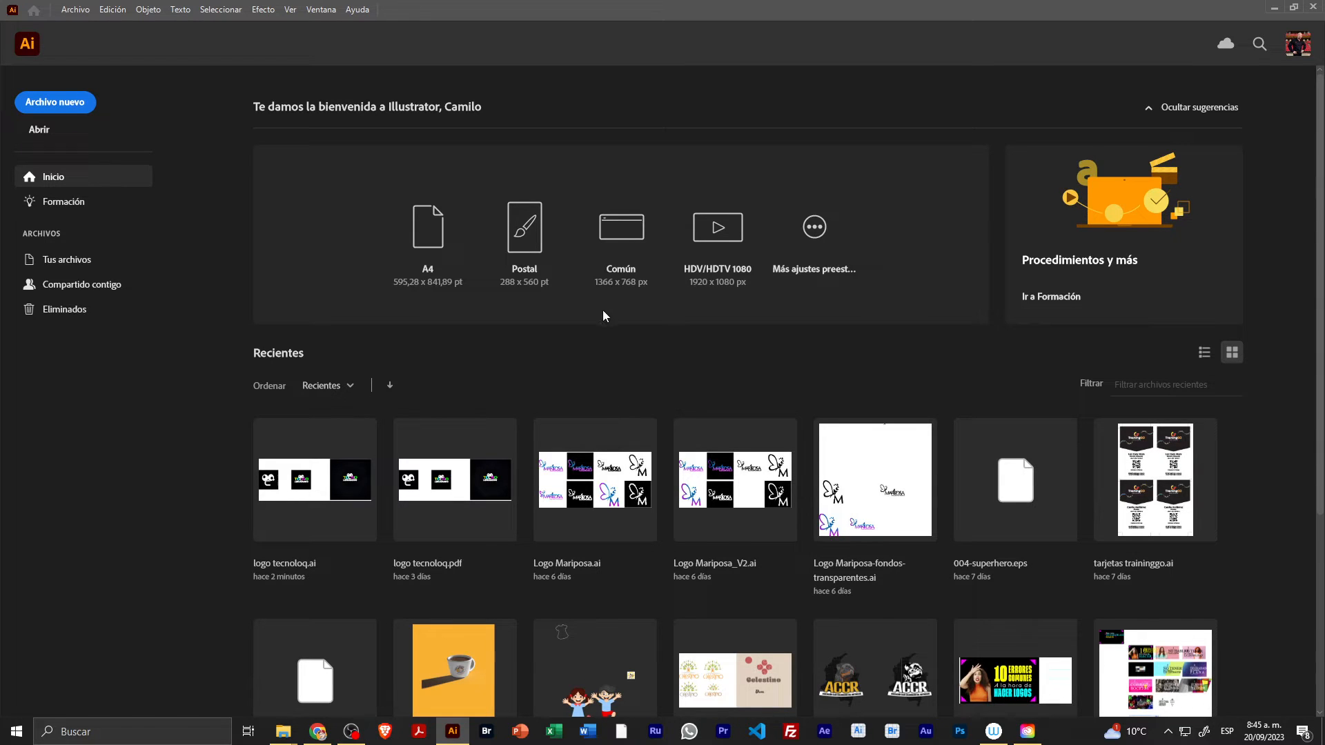
scroll(582, 371, down, 5)
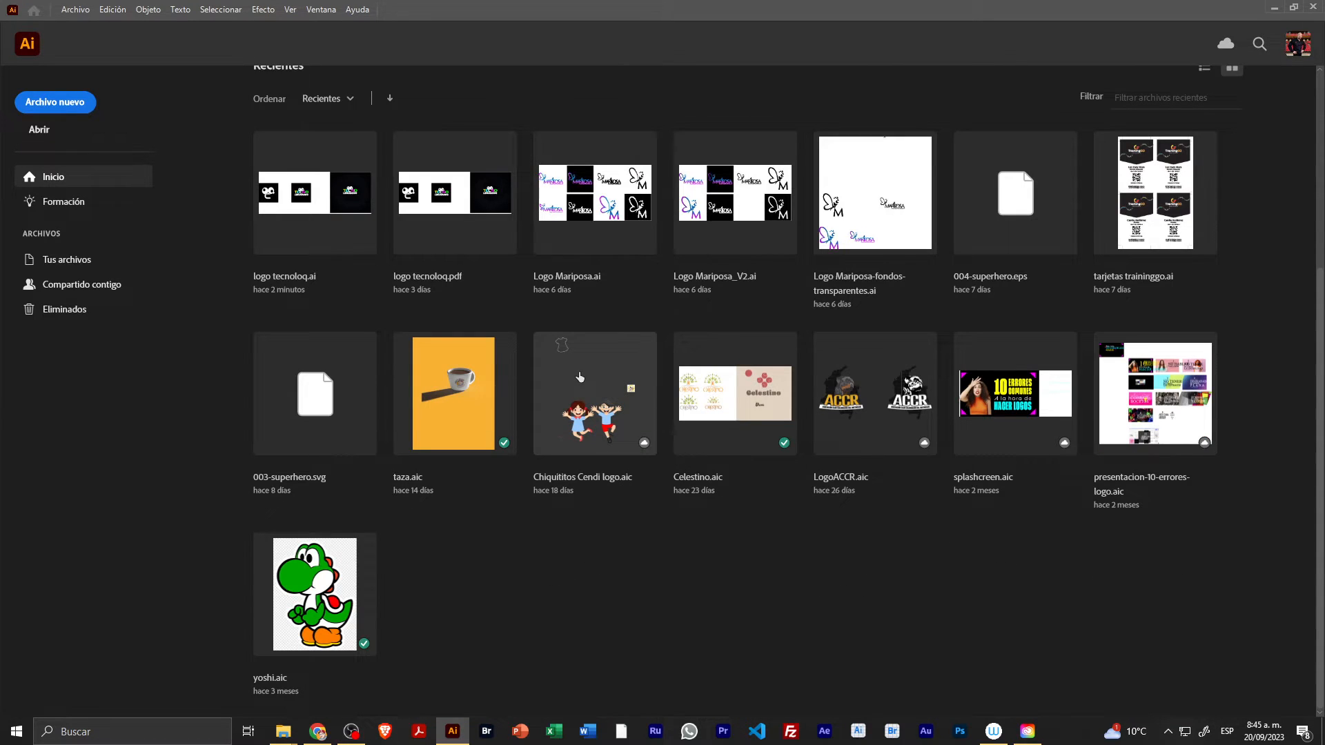
scroll(580, 376, up, 5)
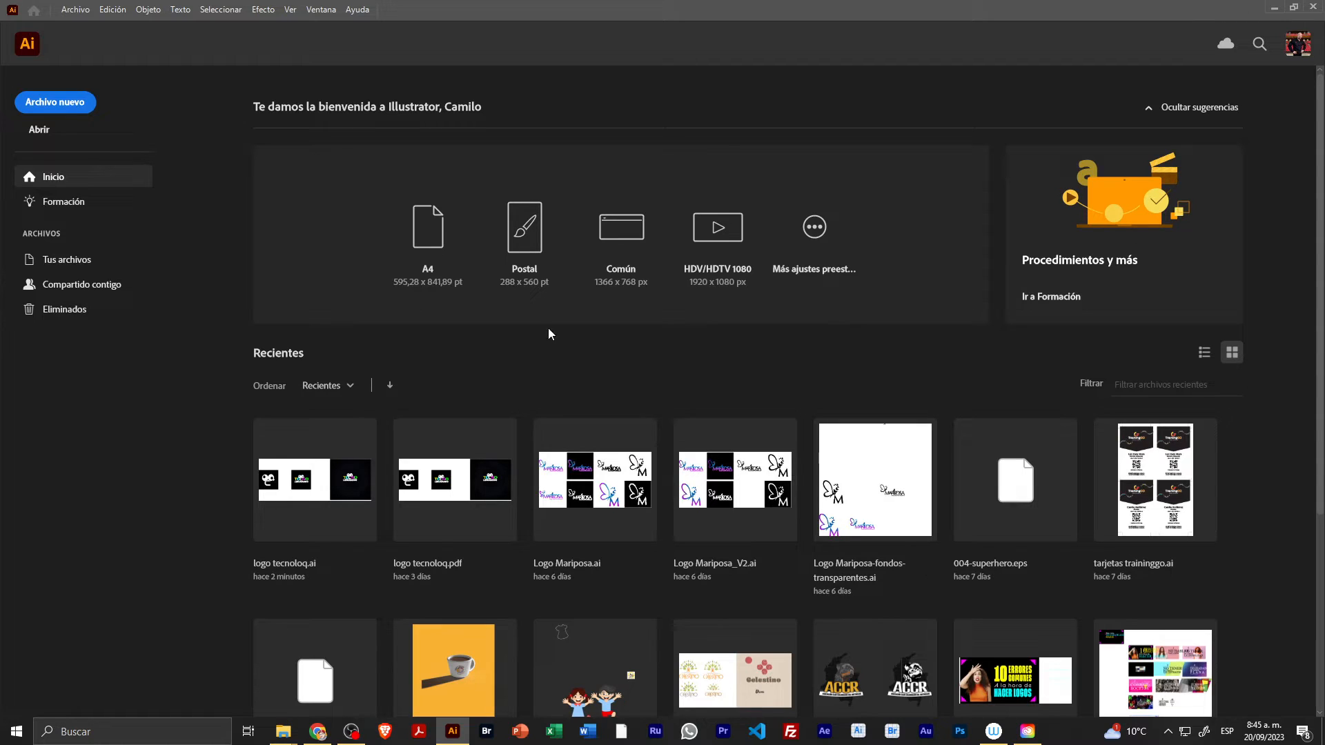
Open the settings for a new document and name it "Tarjeta de presentacion"
click(55, 107)
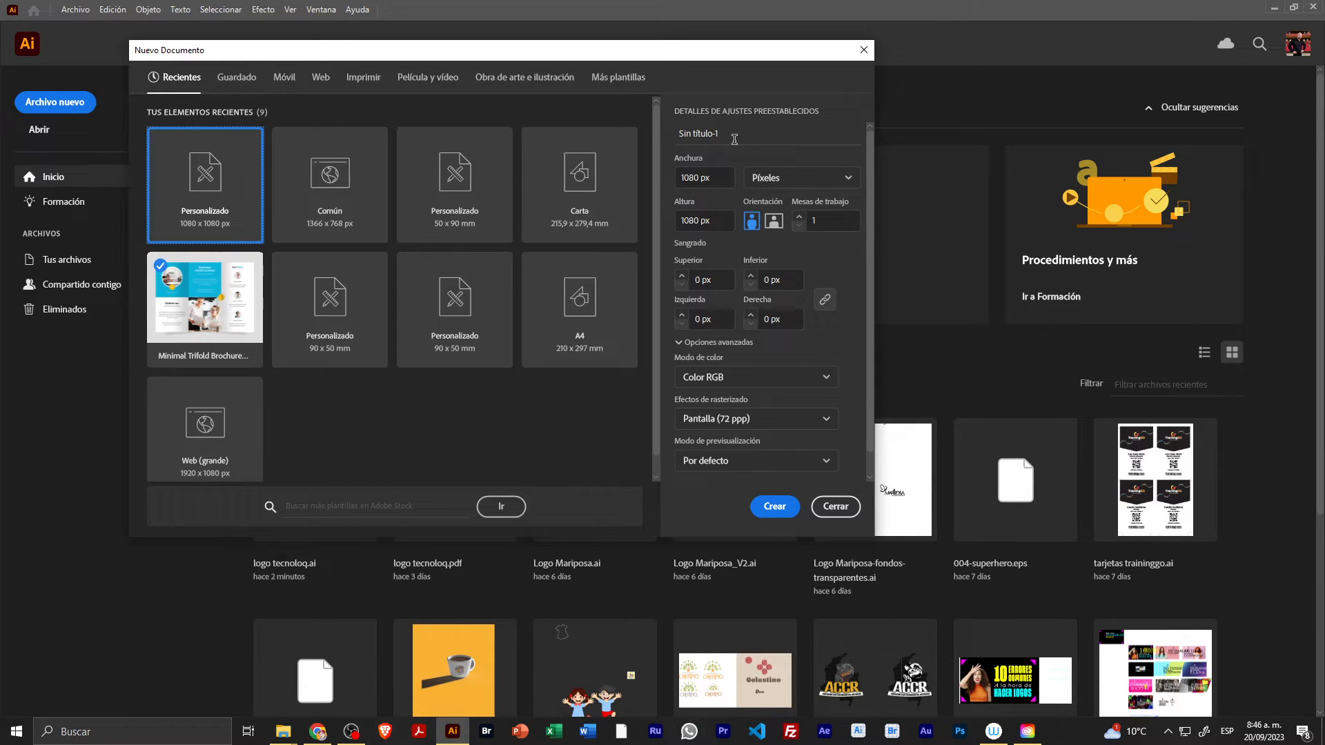
drag(735, 139, 661, 133)
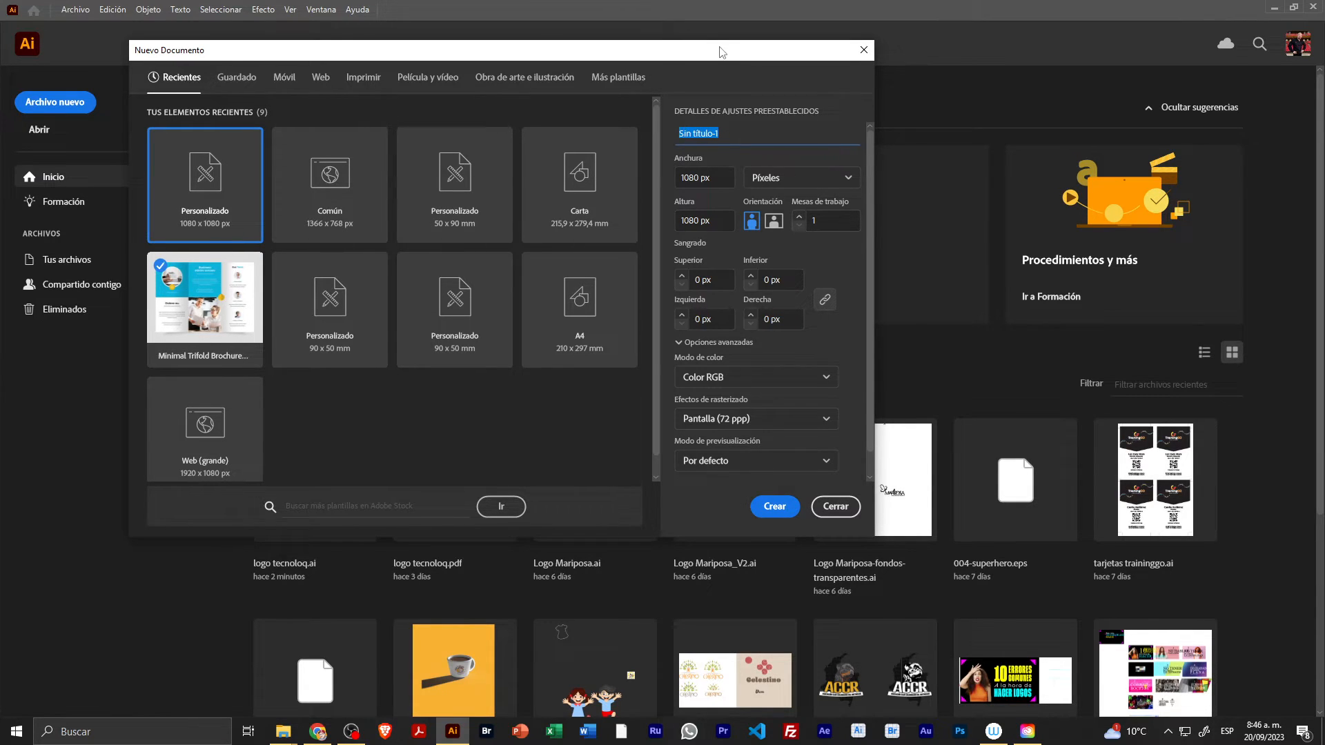
drag(722, 51, 748, 55)
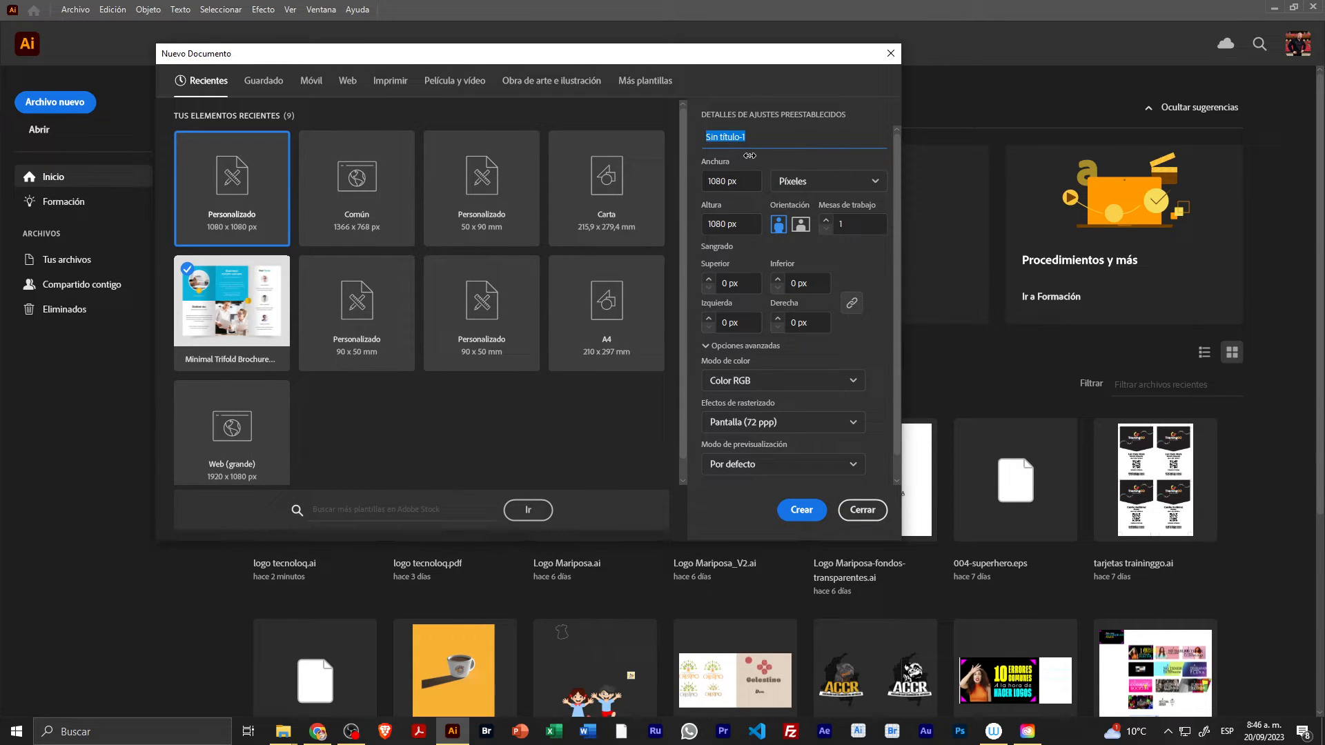
text(Tarjete )
text(de presentacion)
triple_click(759, 138)
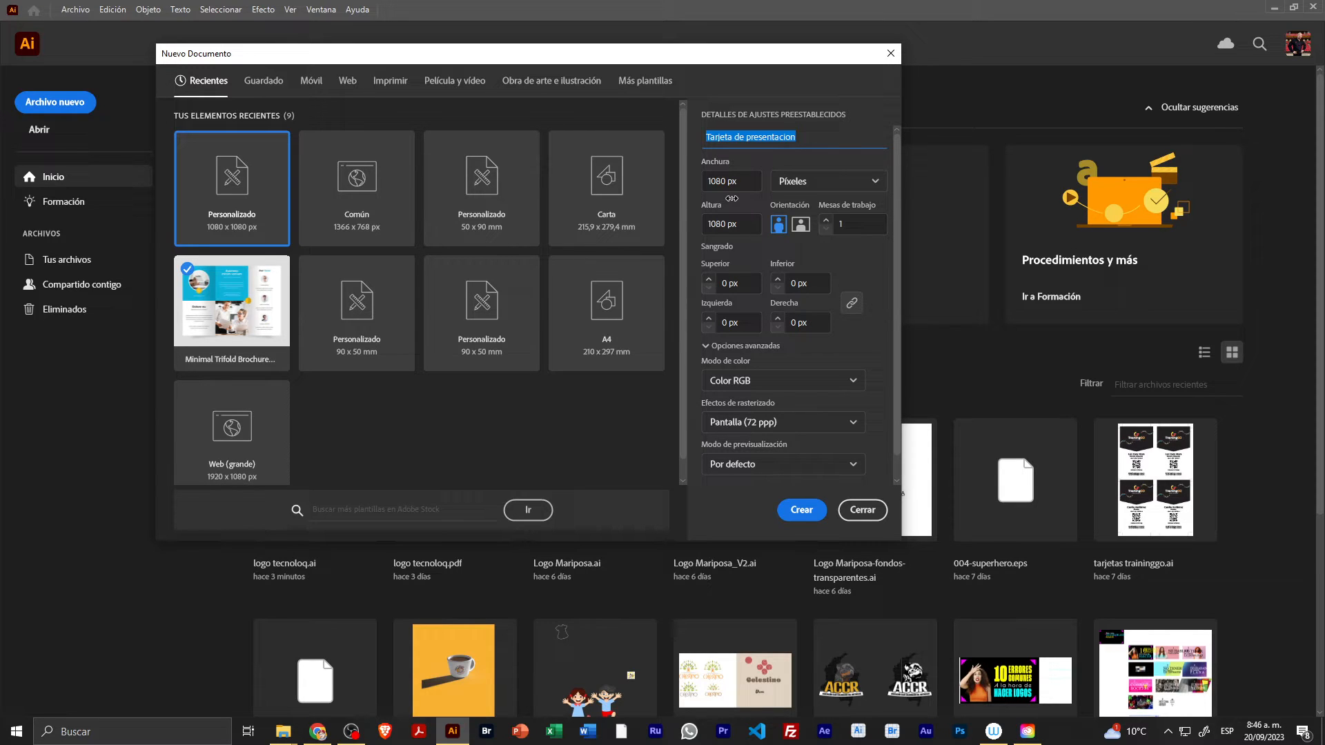
Set the new document's units to millimetres in the recent preset and check the other available units
click(801, 189)
click(801, 187)
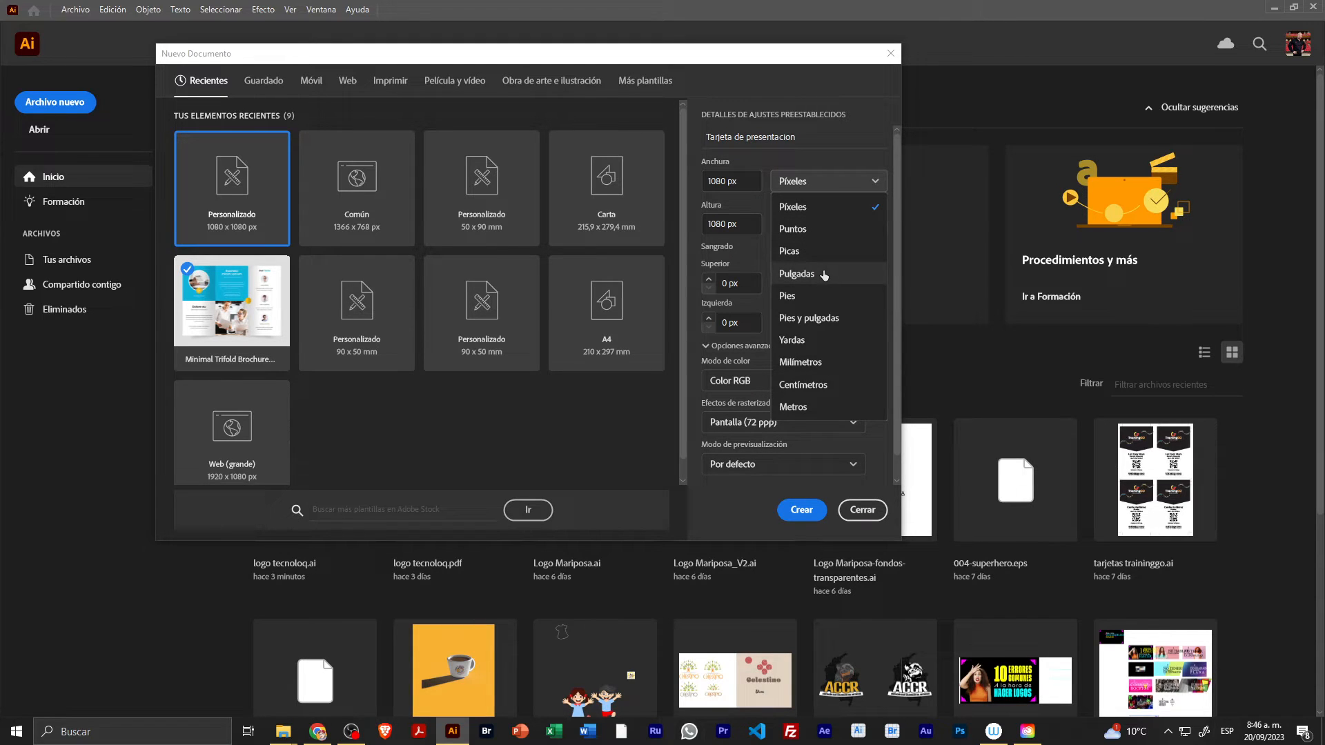
click(840, 369)
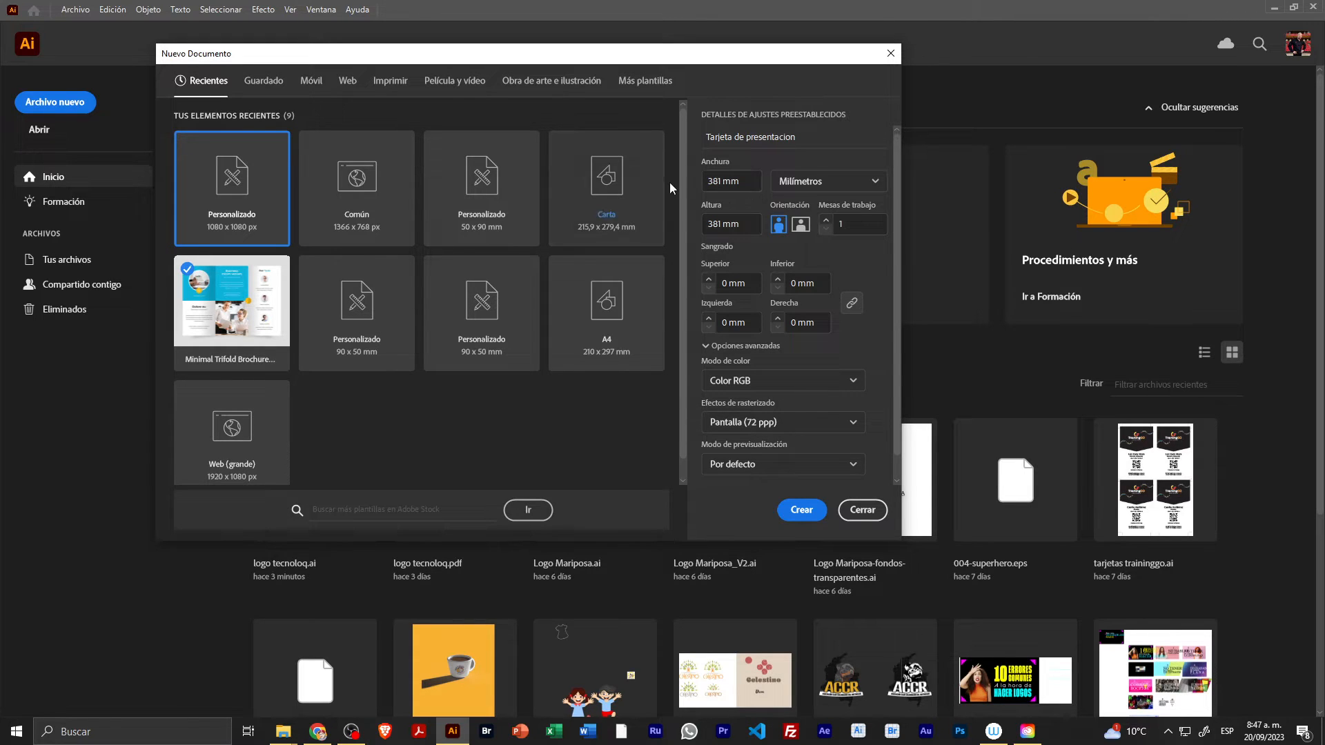
click(824, 183)
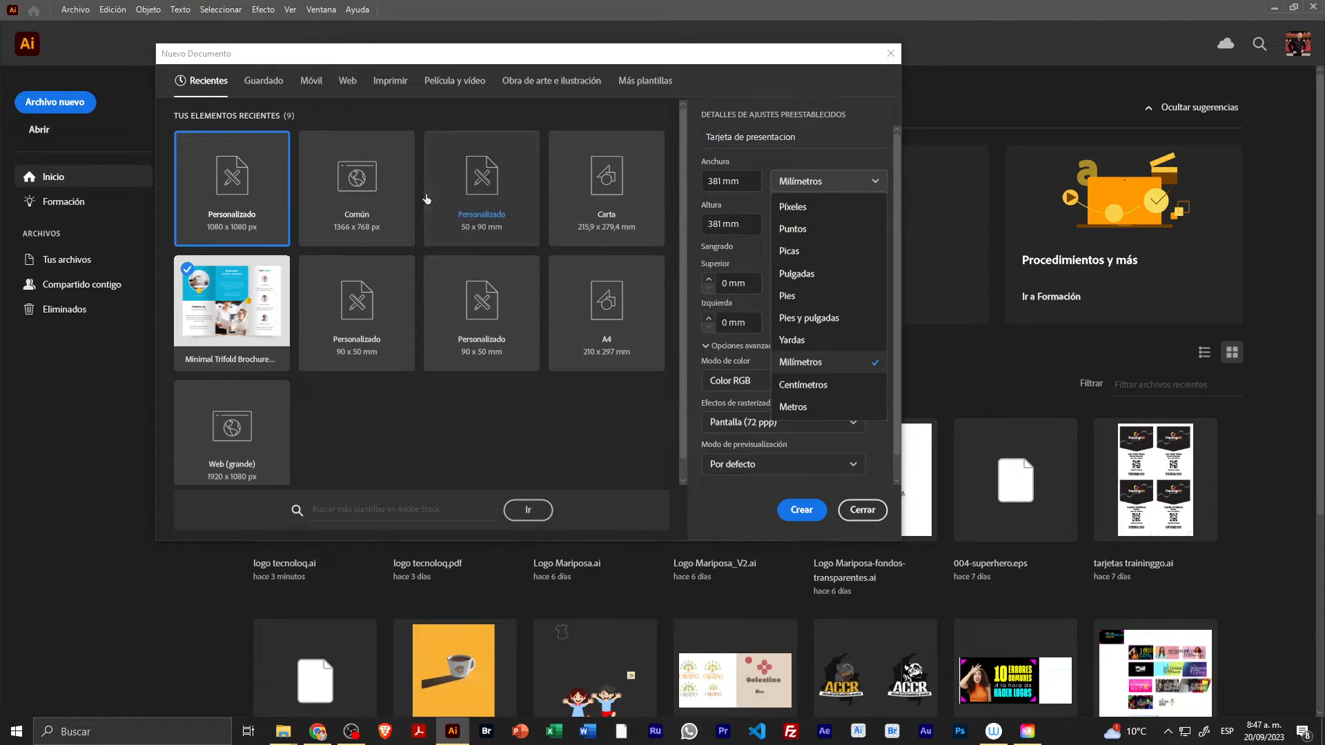
click(403, 84)
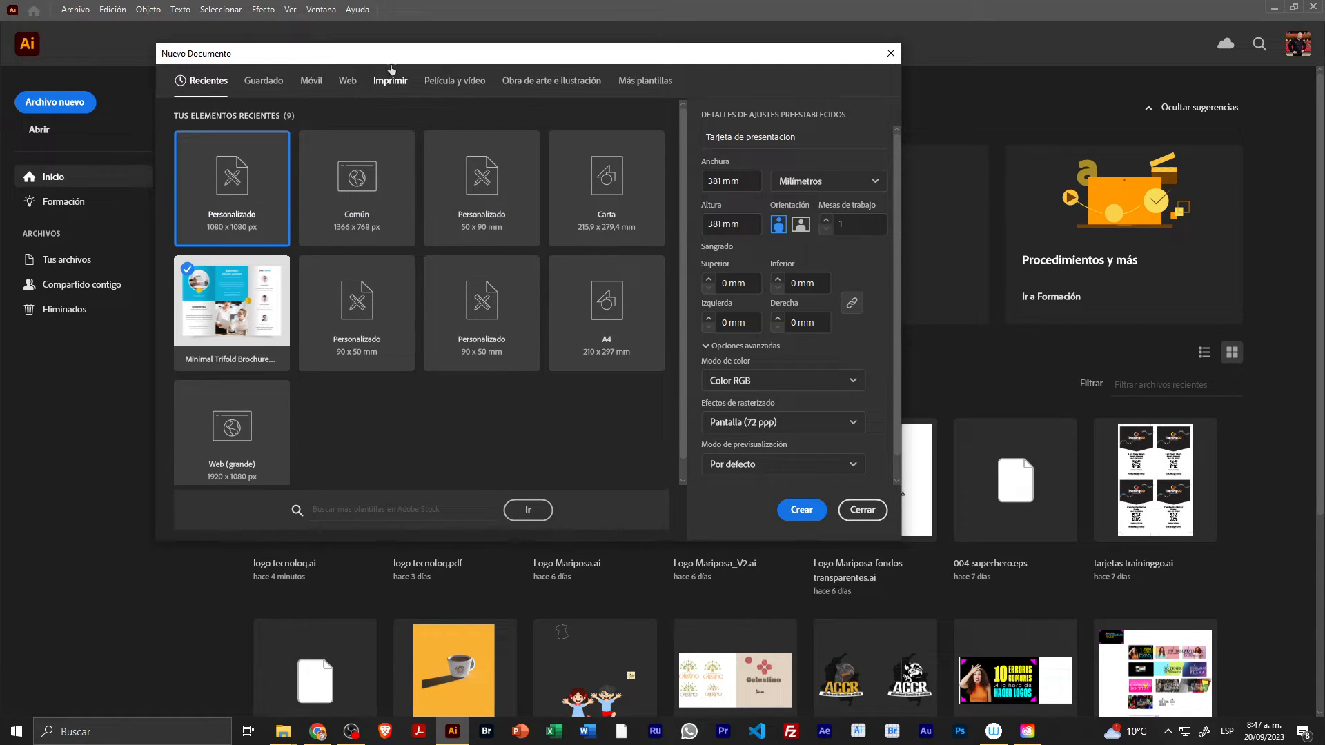
Switch to the print presets, try centimetres as the unit, and set the units back to millimetres
click(391, 89)
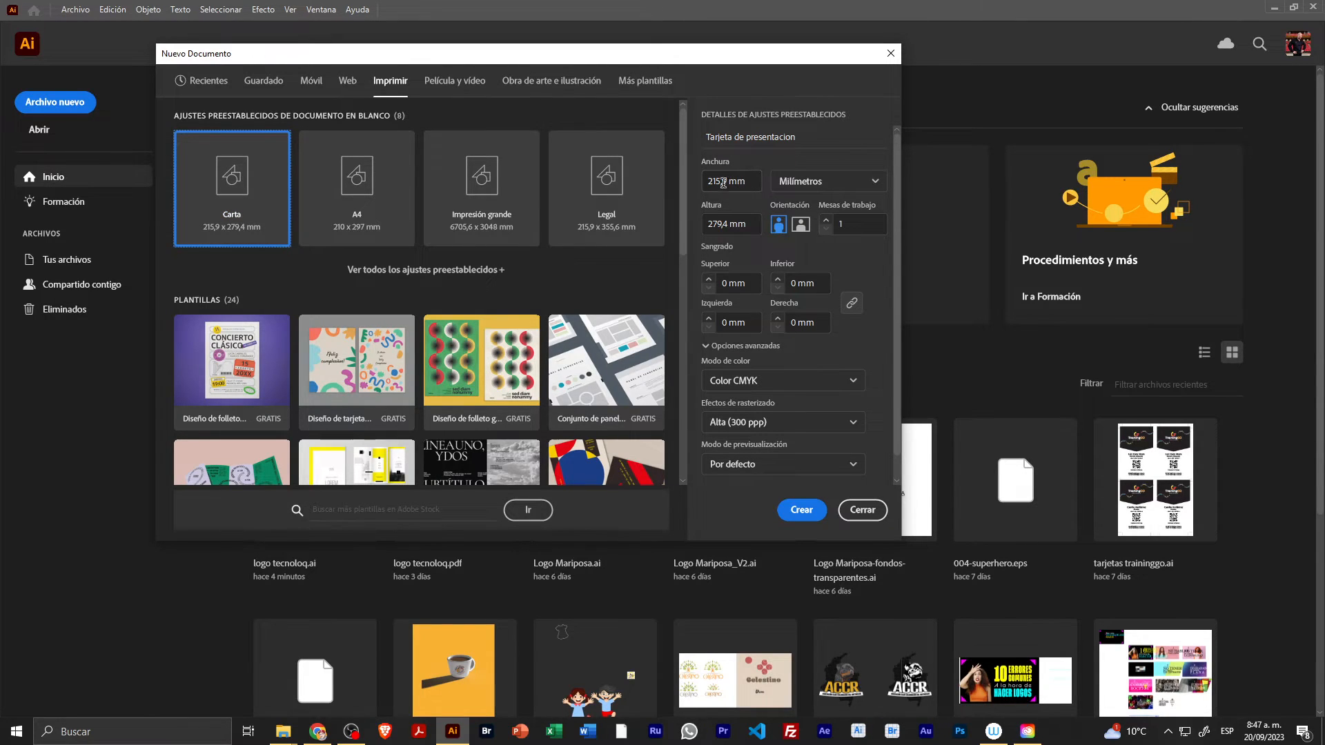
click(832, 181)
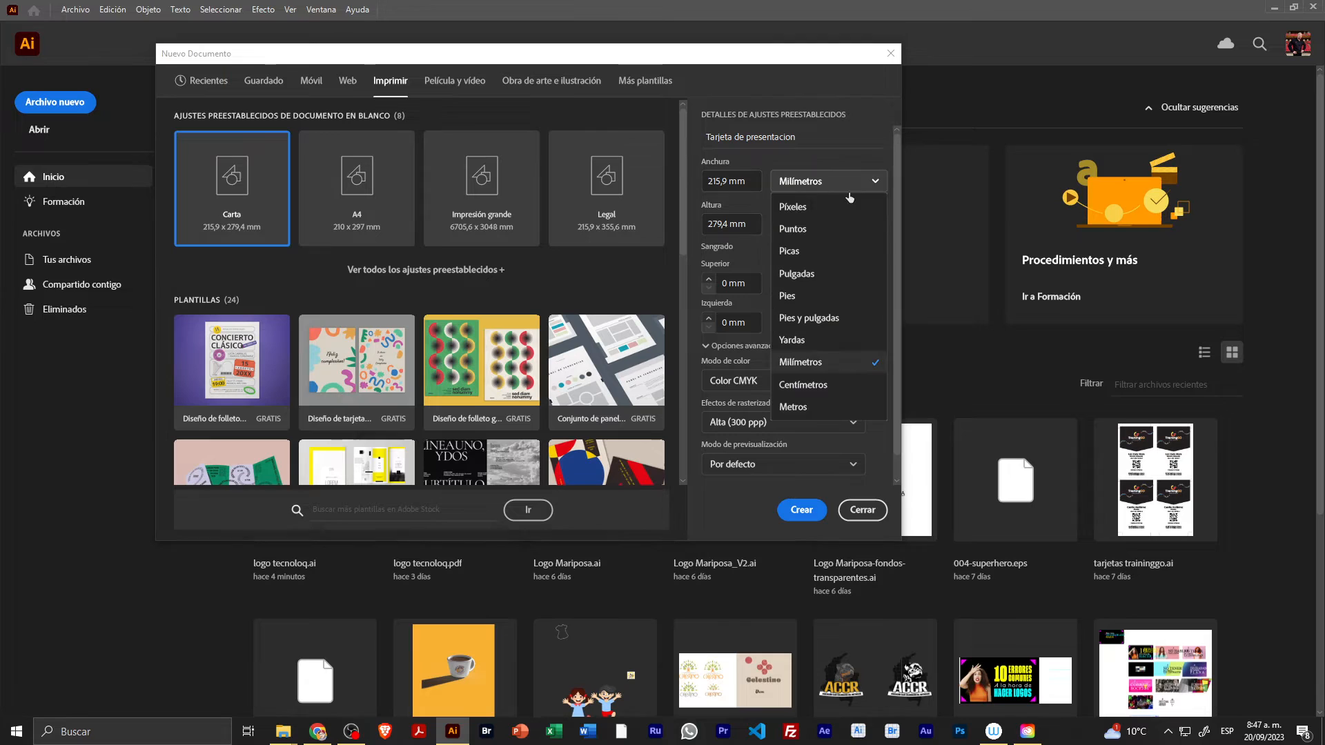
click(818, 386)
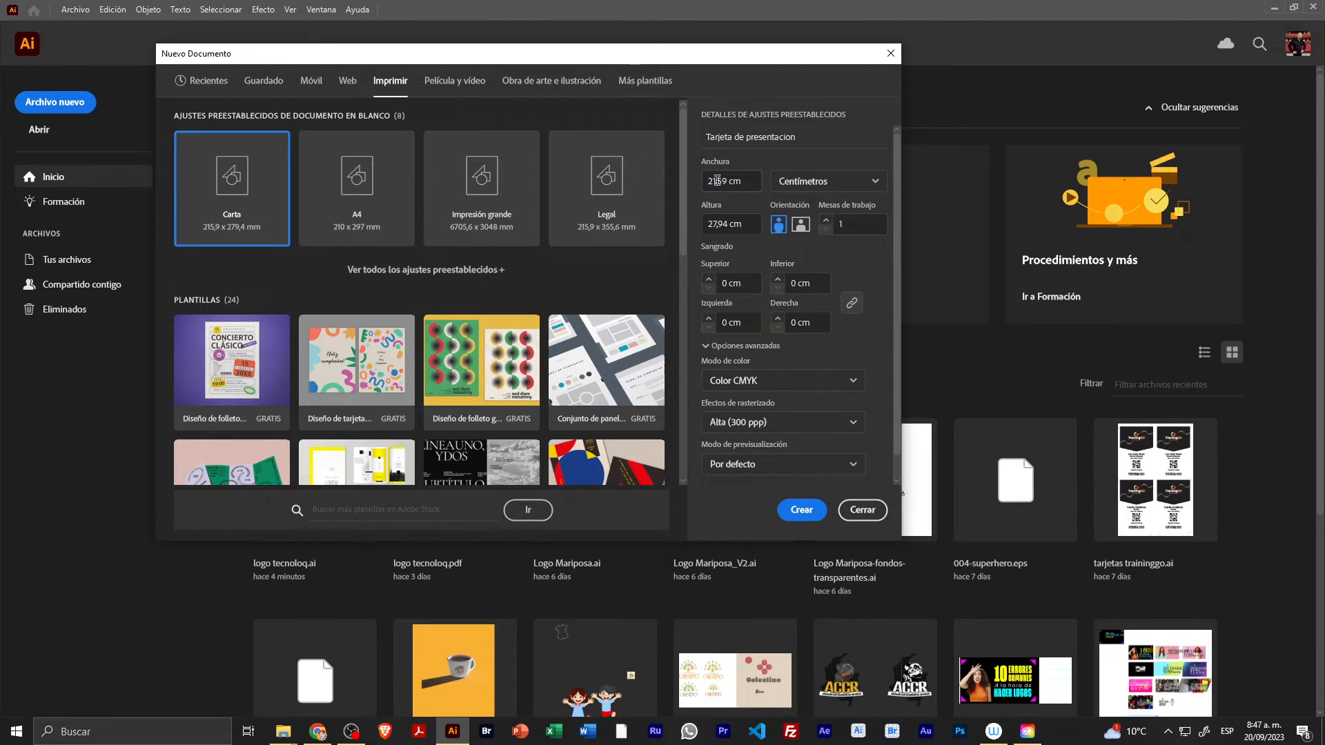
click(804, 184)
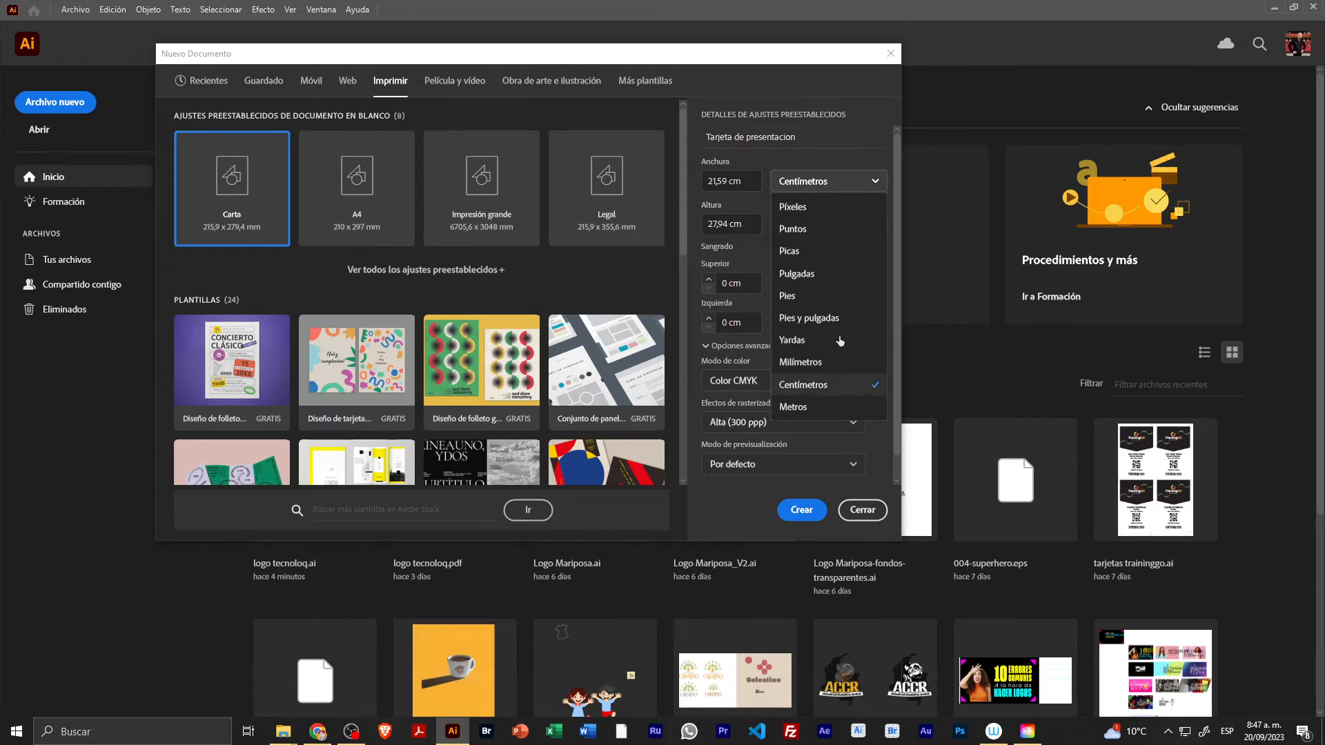
click(815, 367)
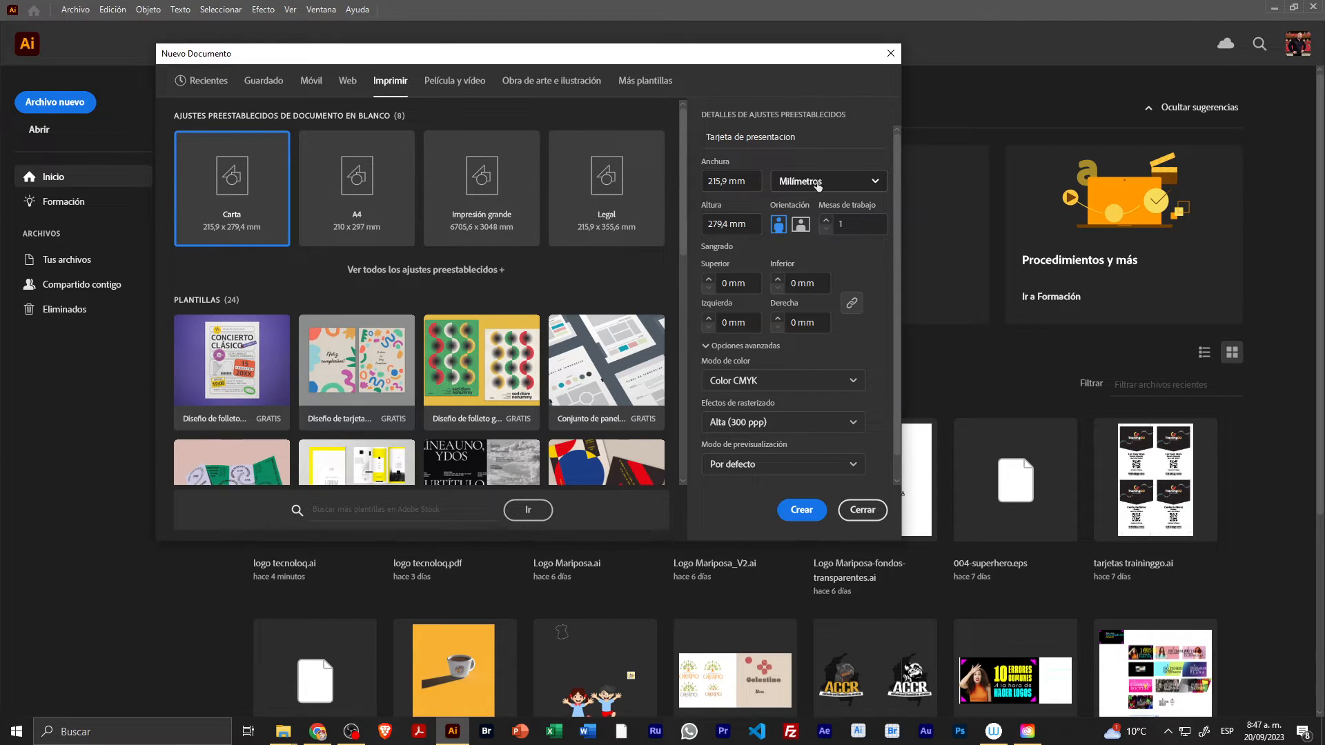
Set the print document's width to 90 mm and its height to 50 mm
click(734, 183)
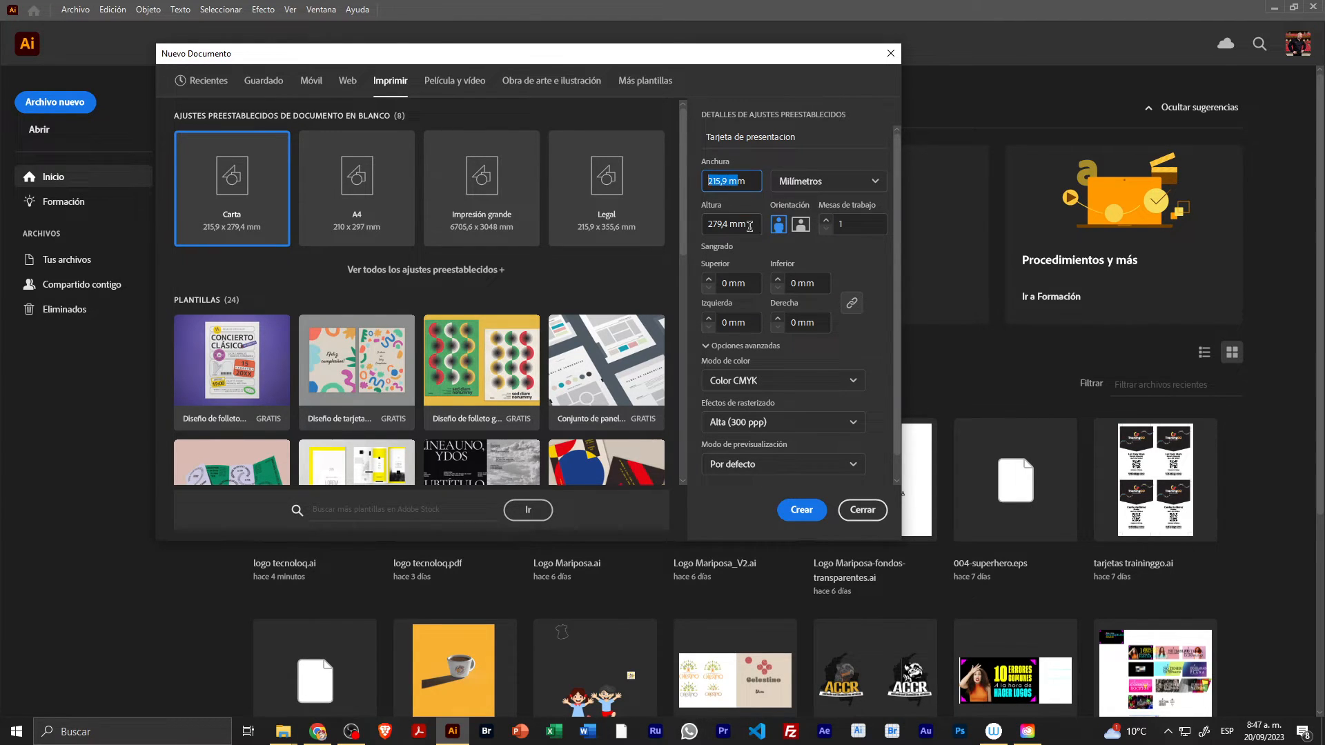
click(752, 227)
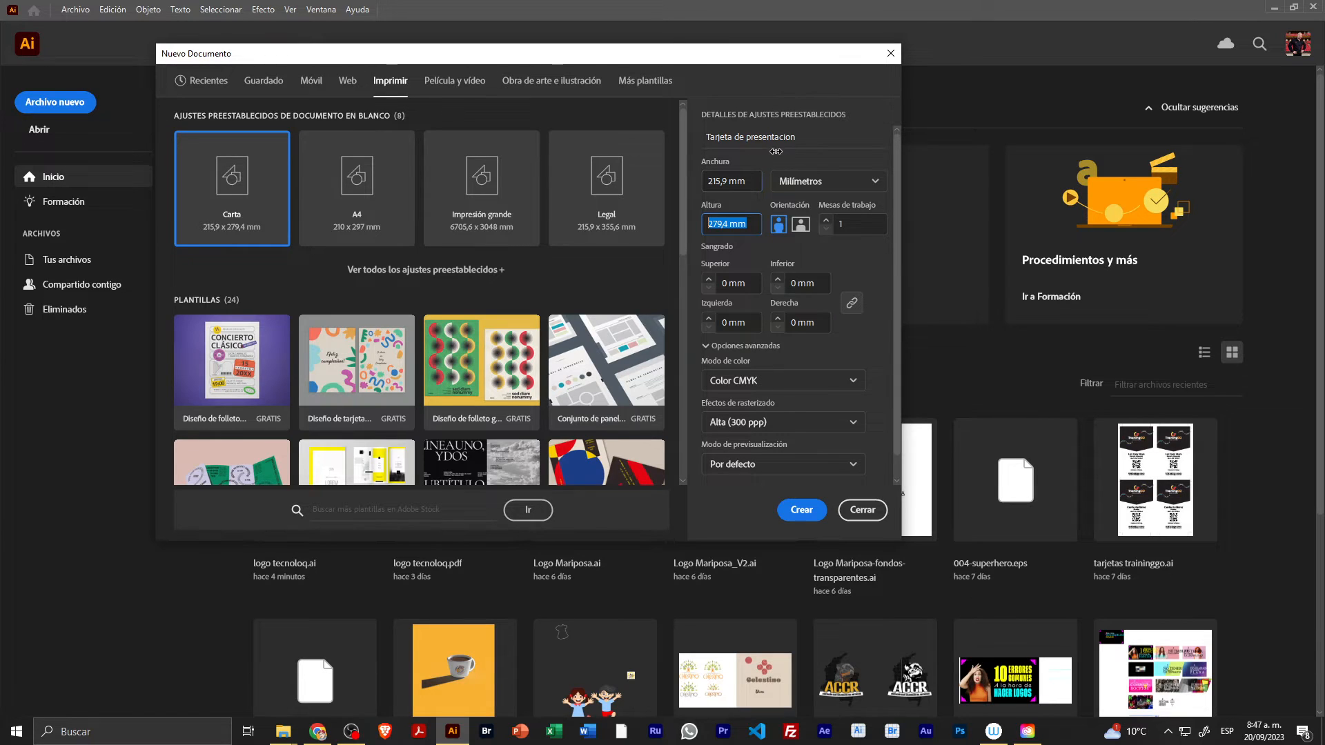
click(754, 182)
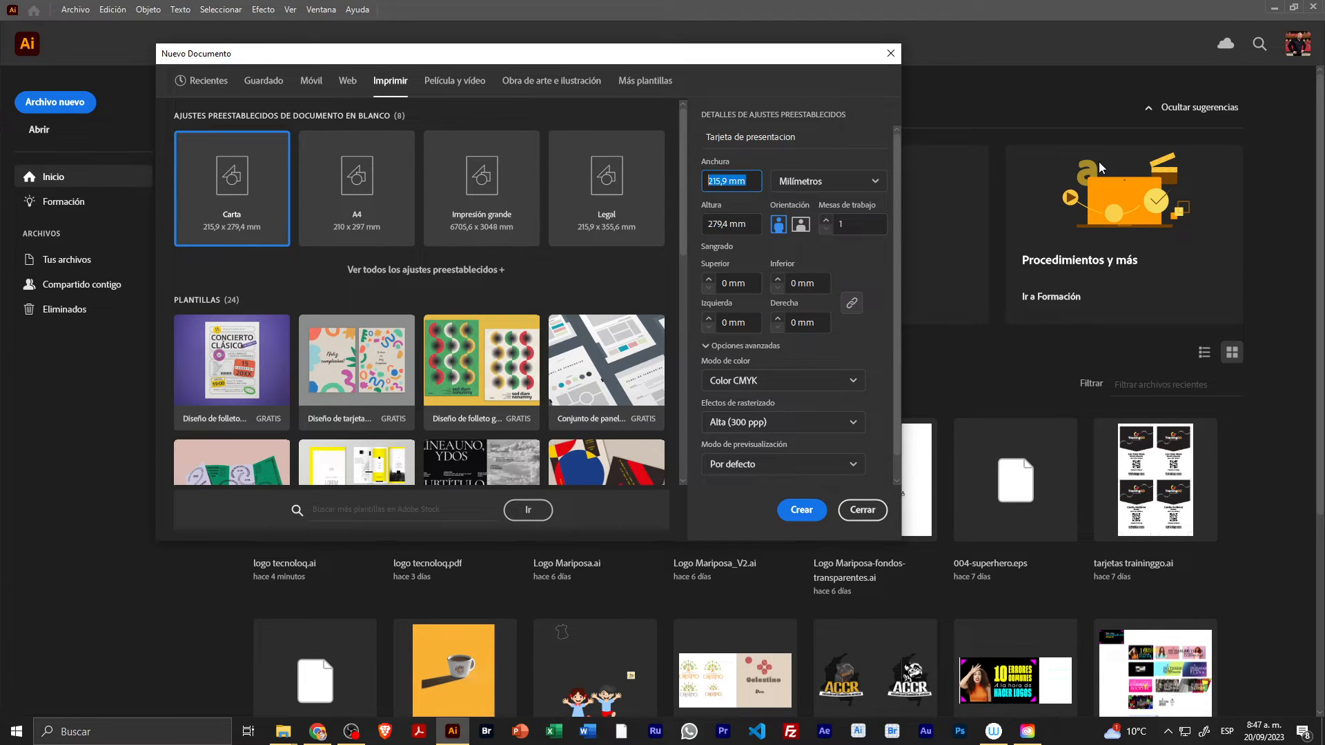
text(90)
key(Tab)
key(Tab)
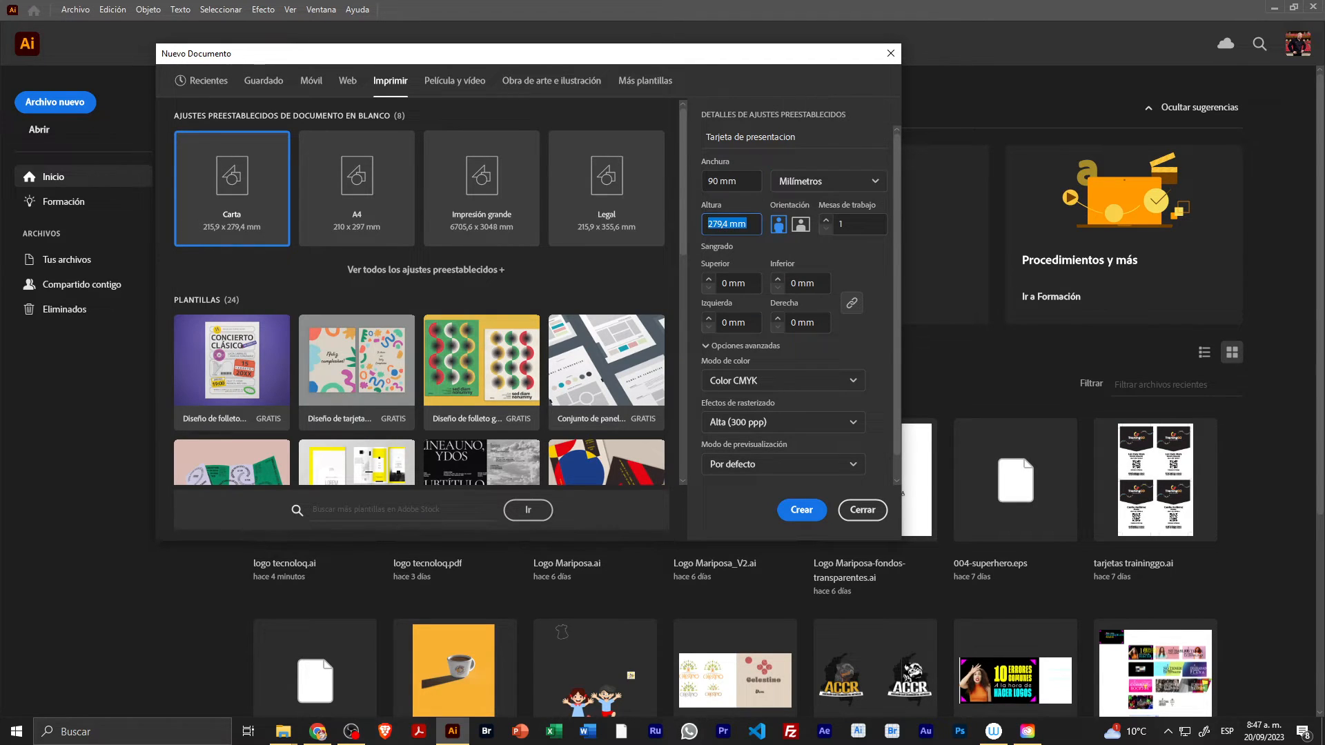
text(50)
click(726, 181)
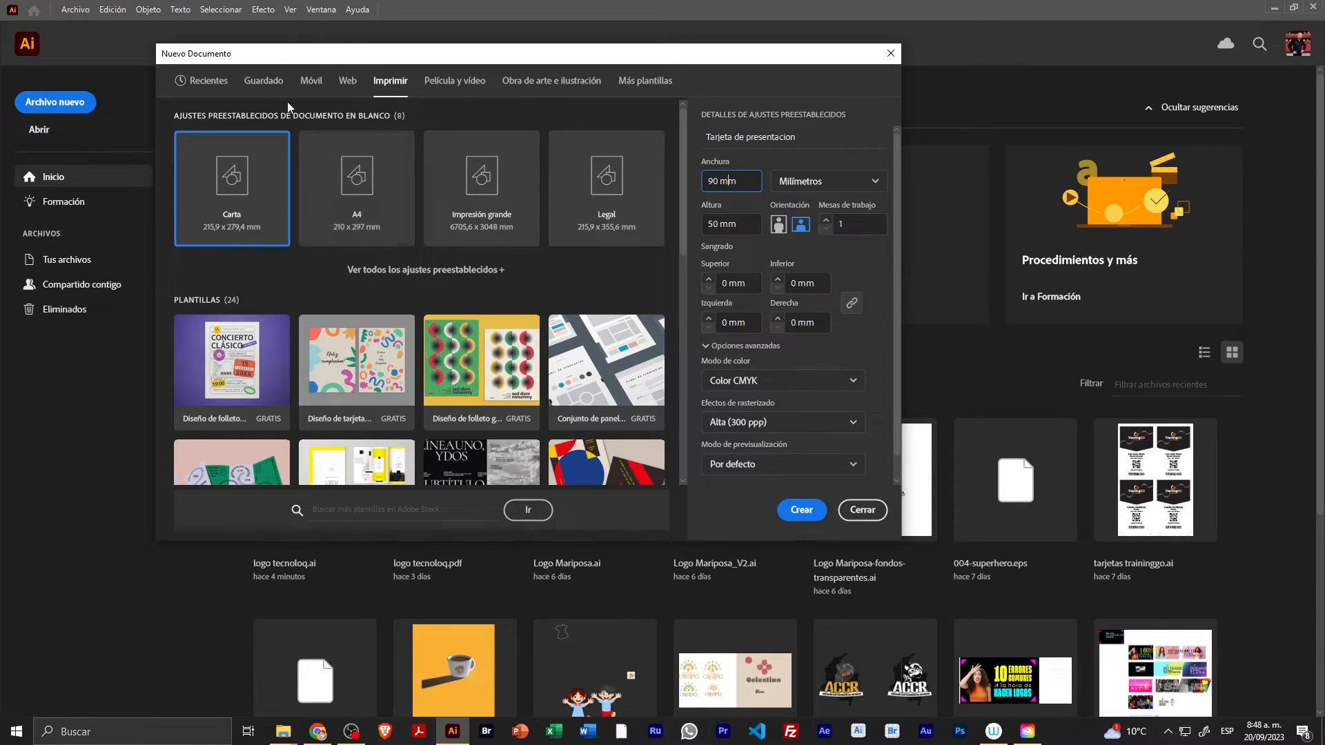
Revisit the recent presets, return to the print presets, and browse the print templates
click(205, 83)
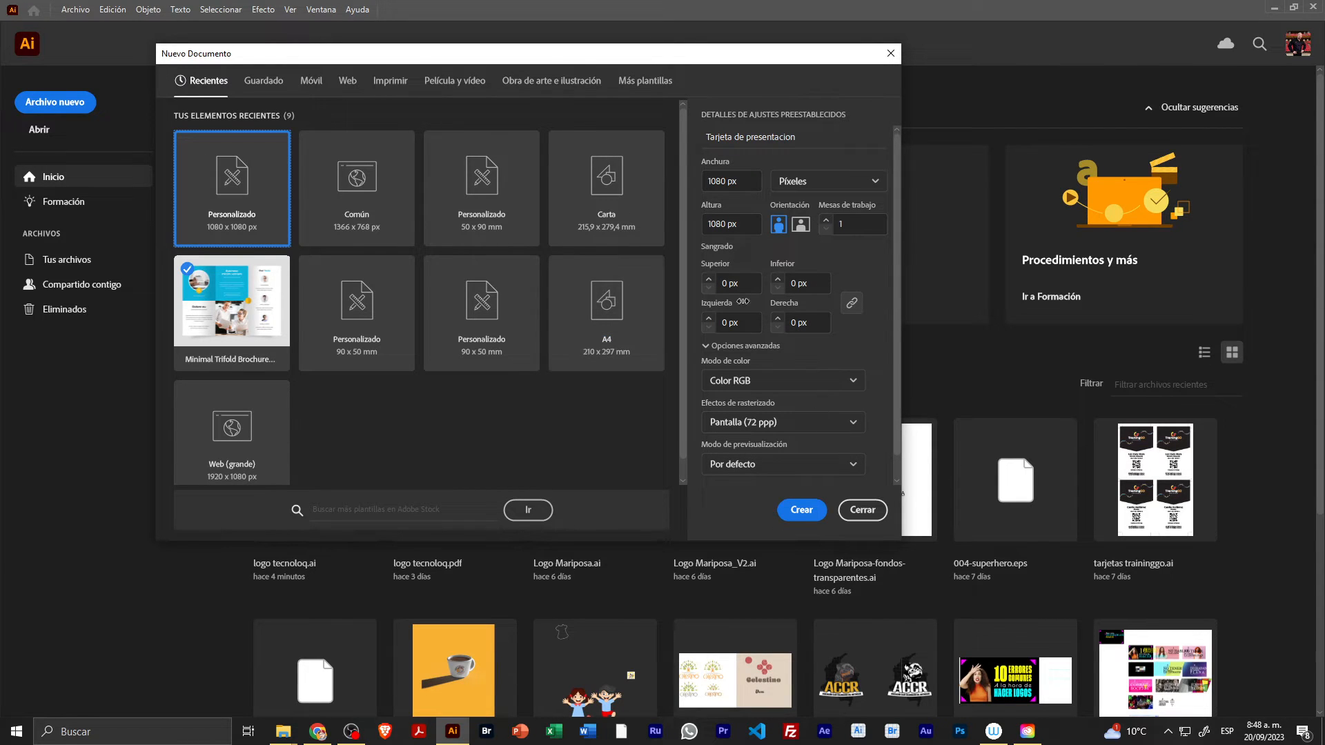
click(388, 85)
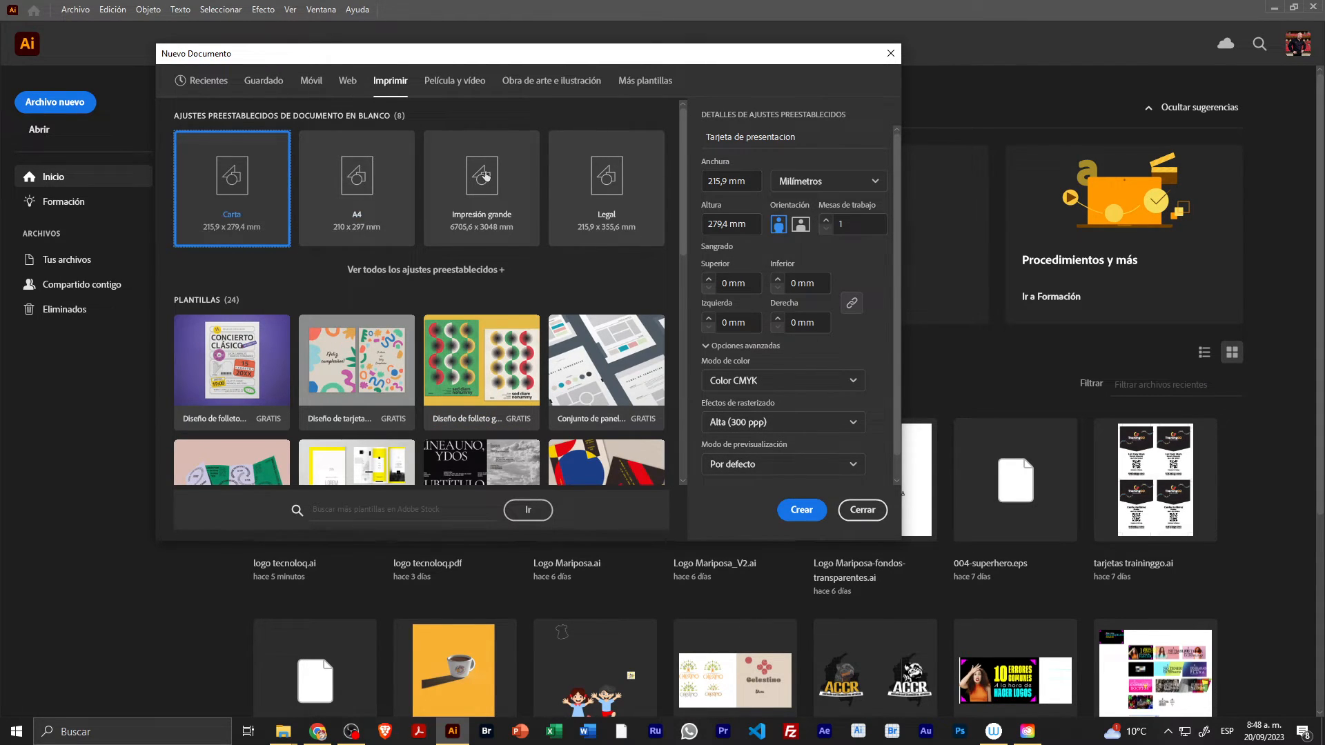
scroll(495, 350, down, 5)
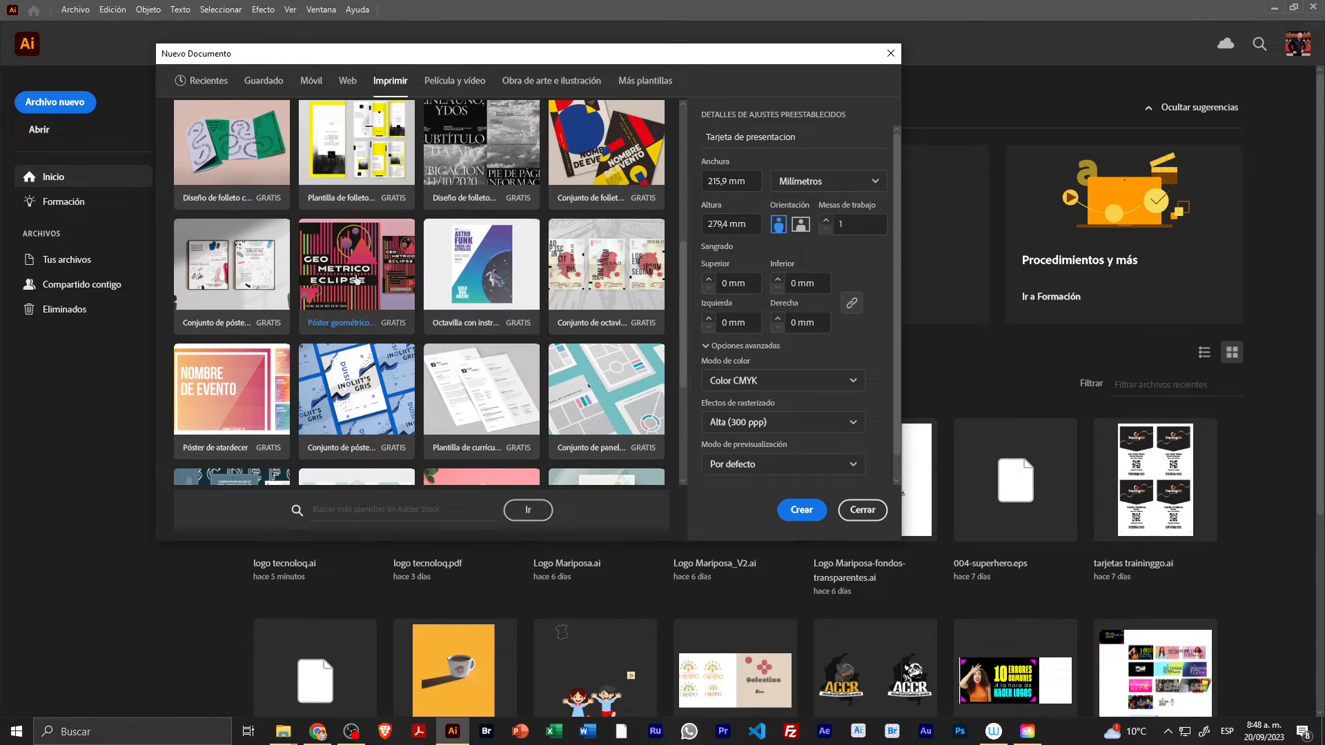
scroll(487, 338, up, 2)
scroll(486, 321, up, 4)
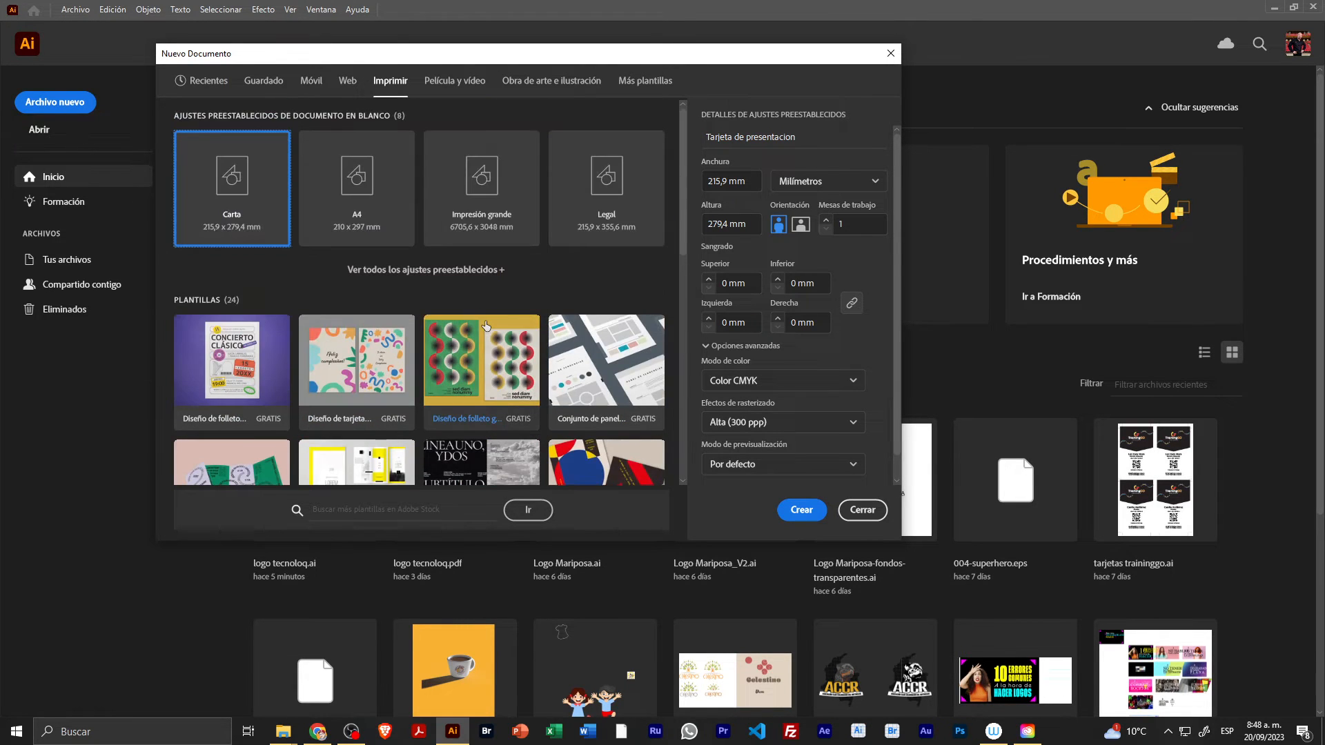
scroll(486, 322, down, 2)
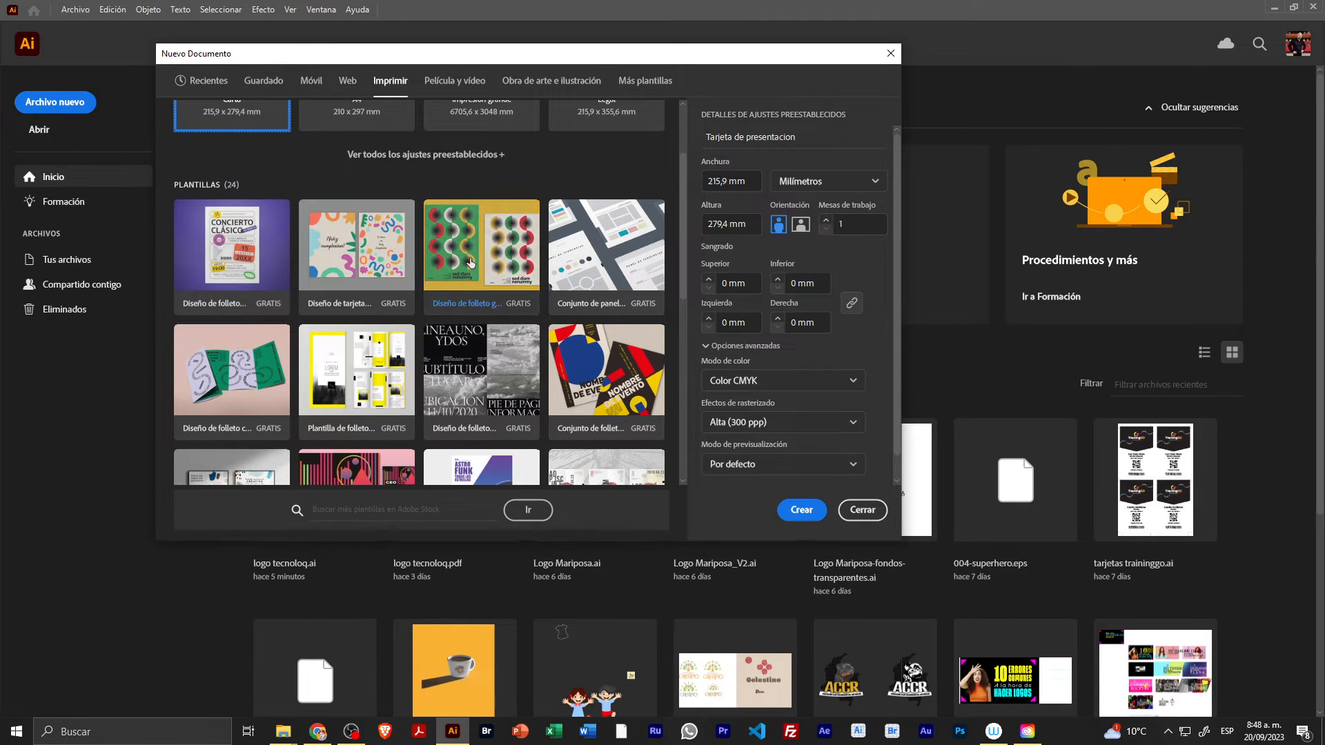
scroll(568, 266, down, 10)
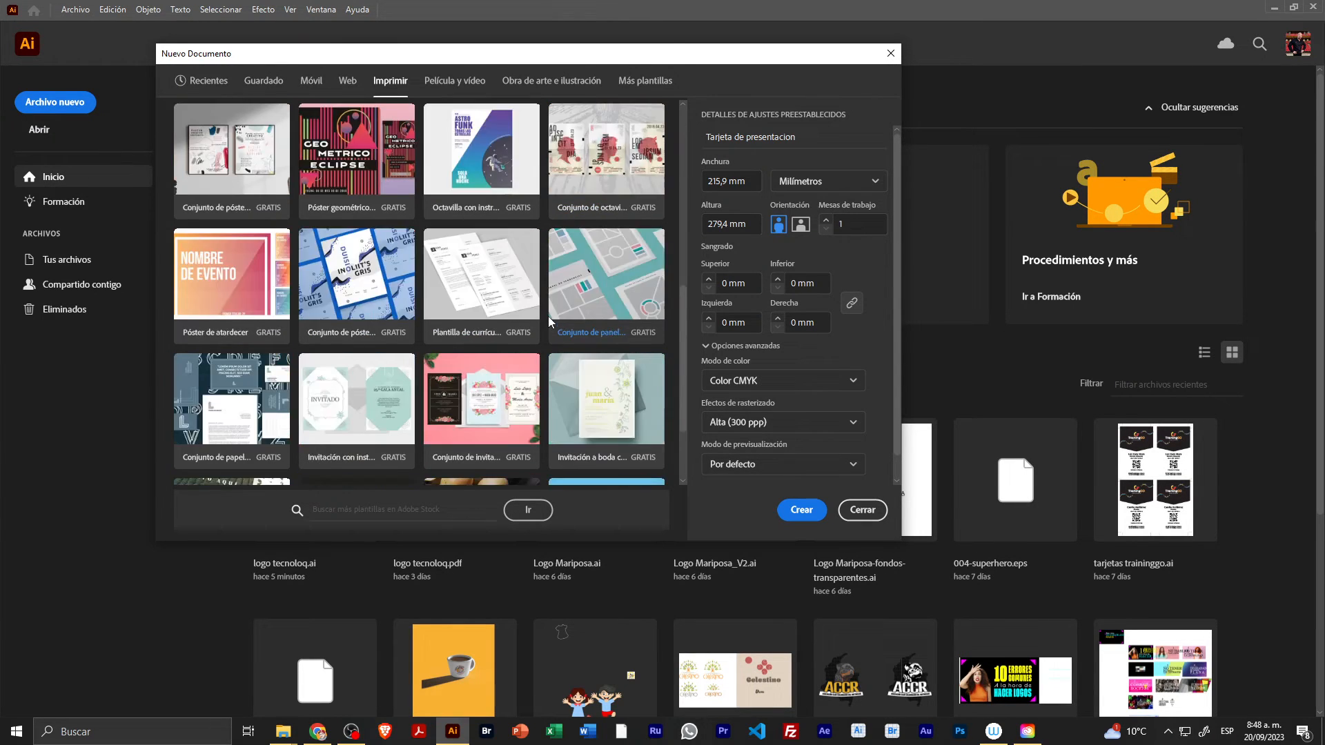
scroll(535, 337, up, 10)
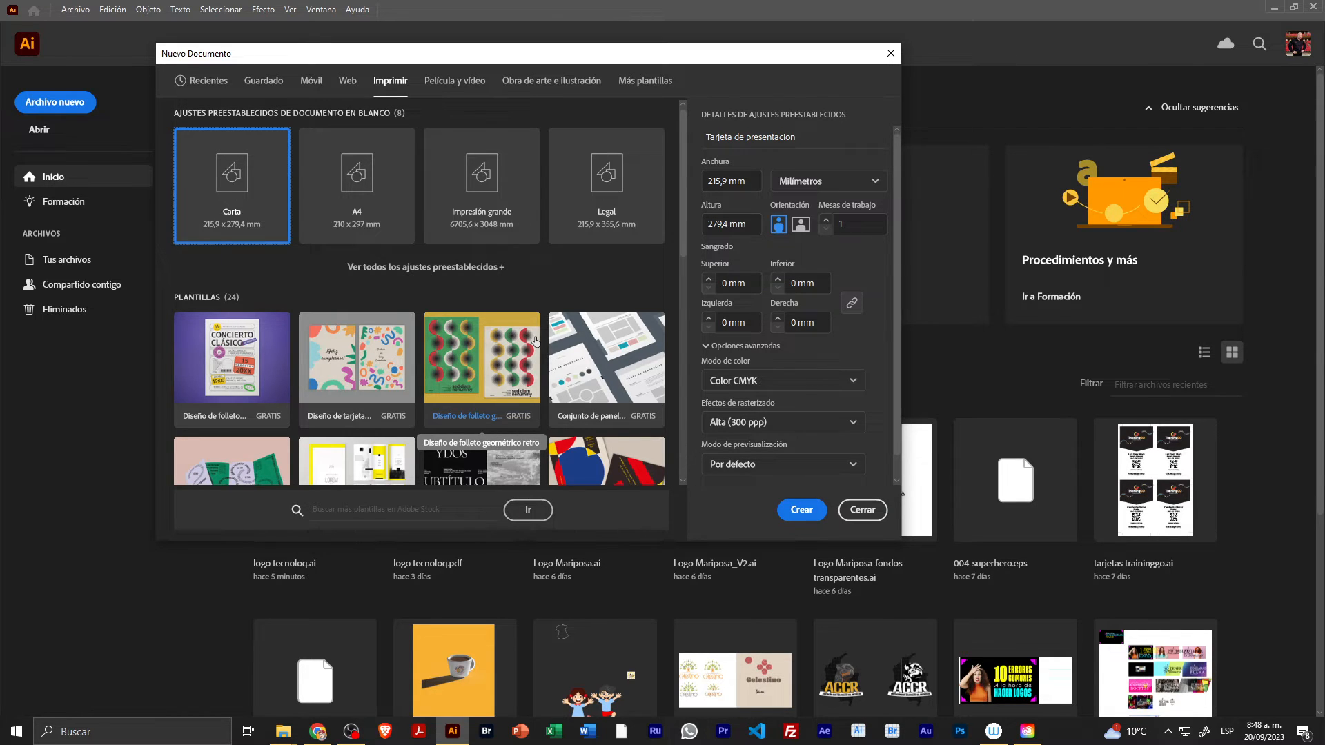
scroll(535, 341, up, 1)
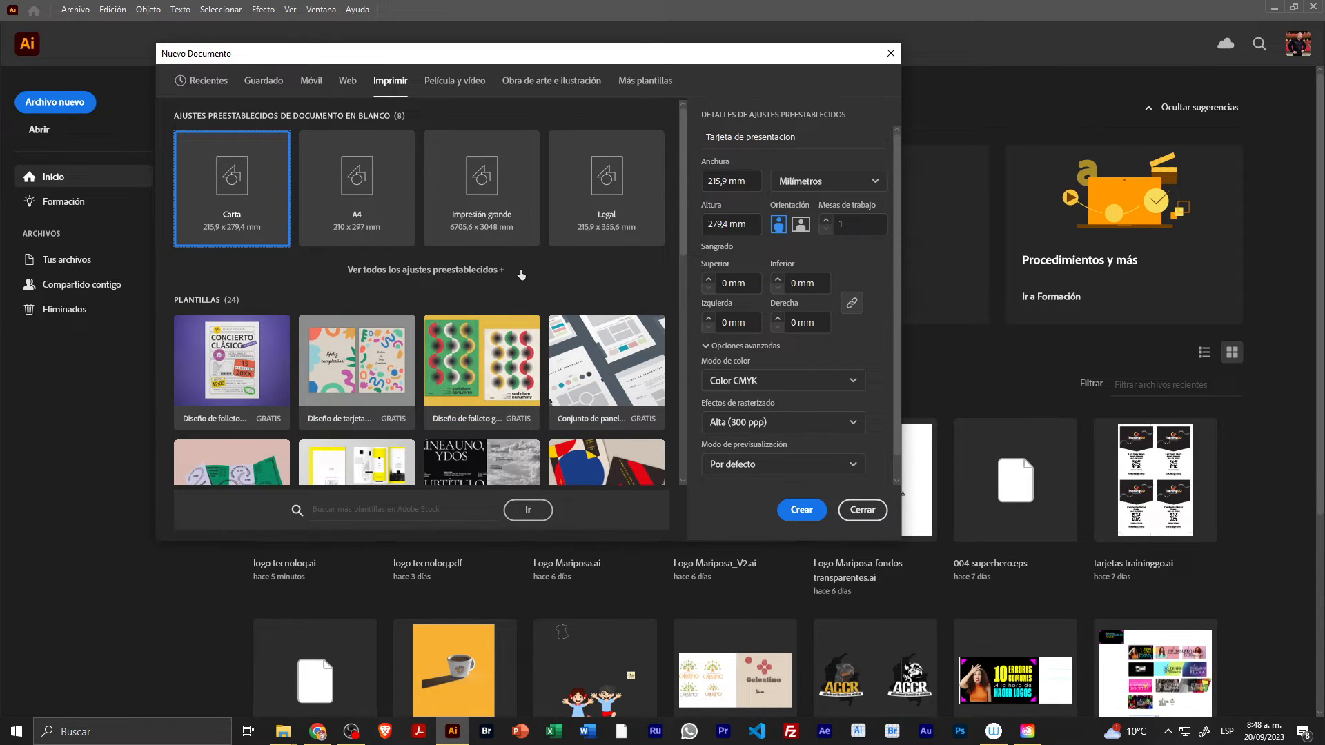
Set the business card document's width to 90 mm and its height to 50 mm
click(752, 181)
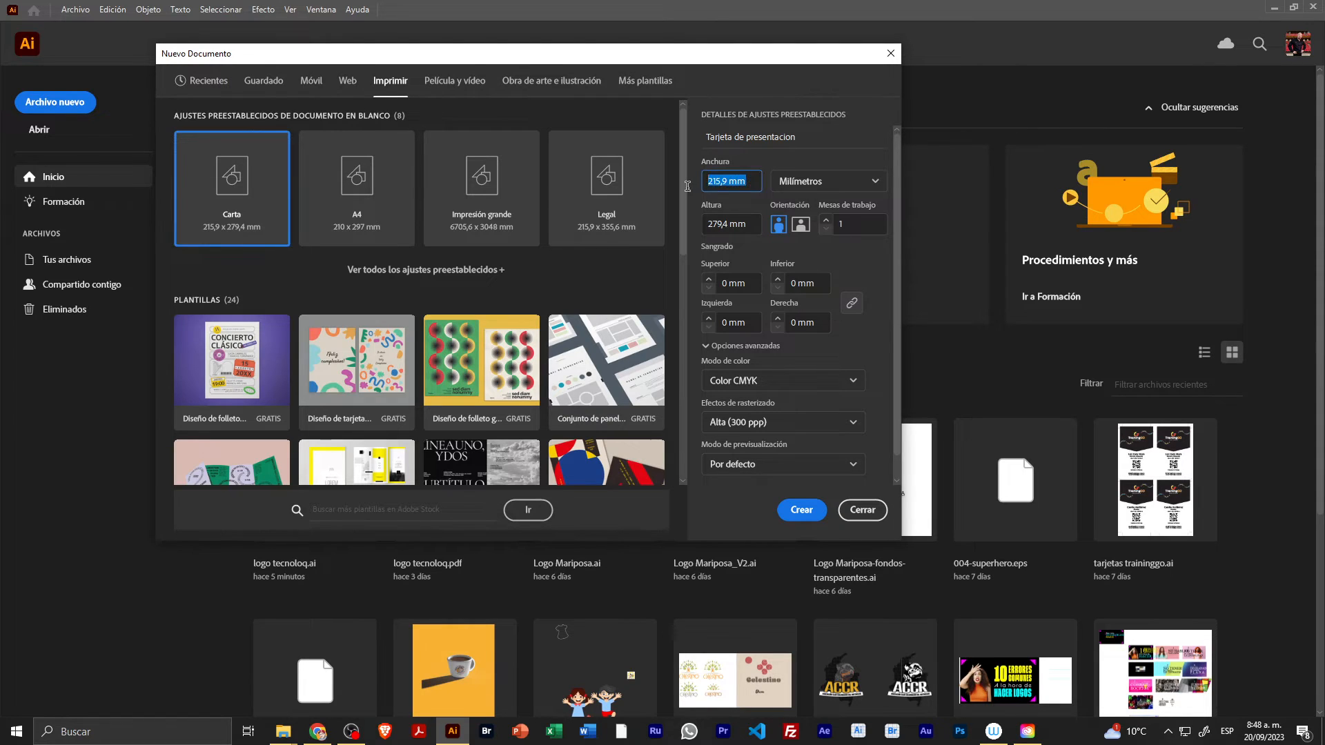
text(80)
key(Tab)
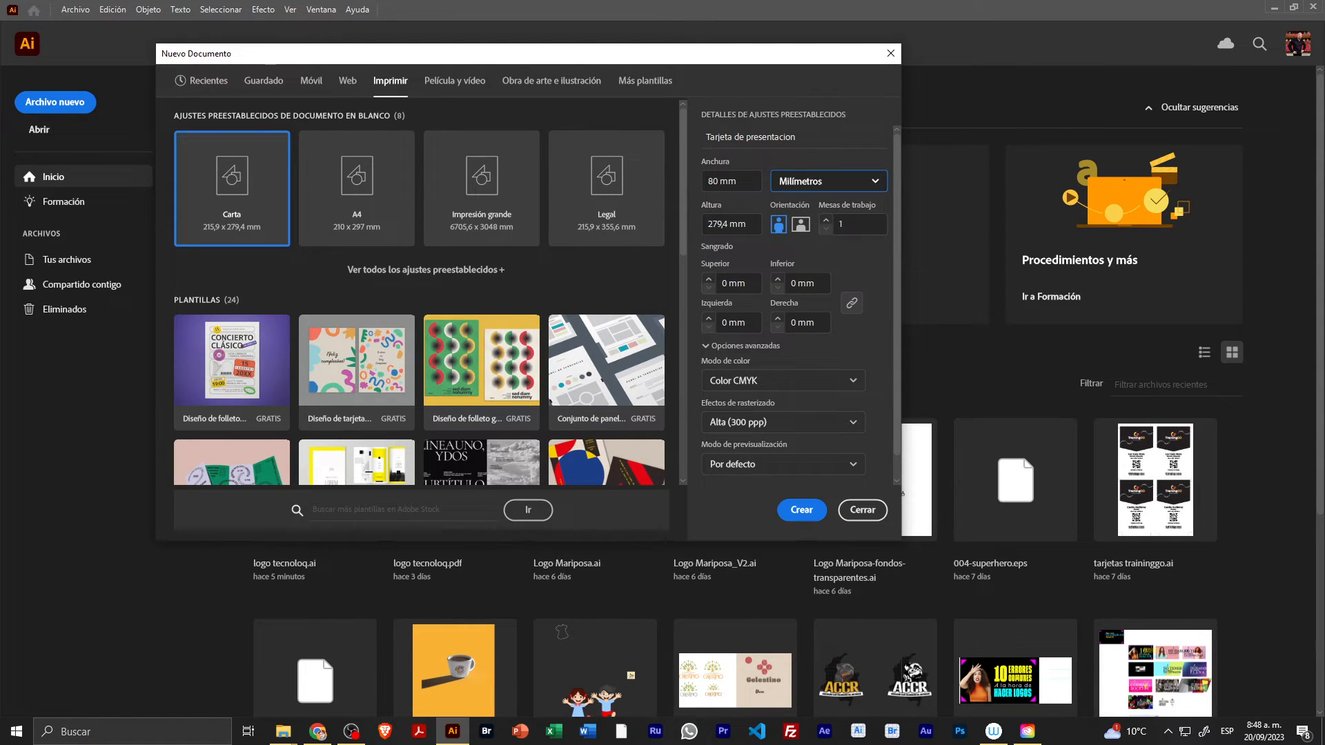
click(723, 185)
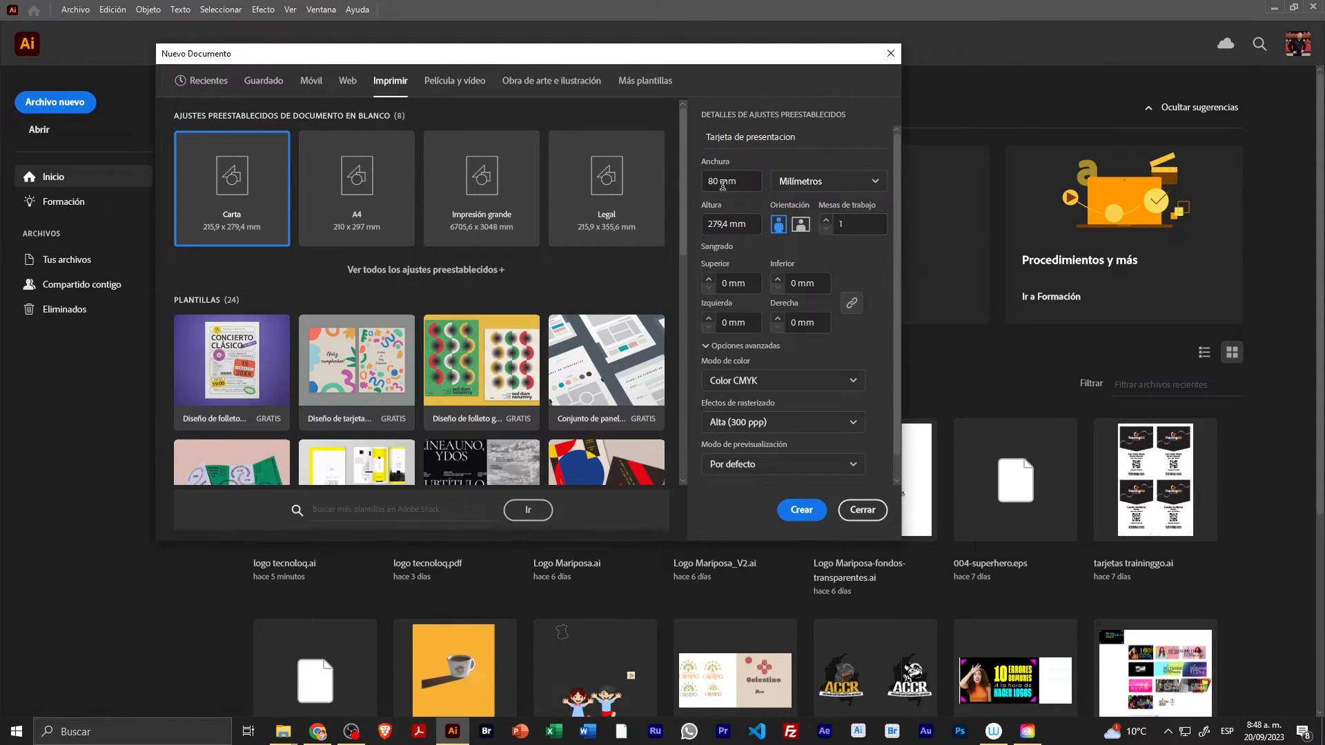
click(723, 181)
text(90)
key(Tab)
key(Tab)
text(50)
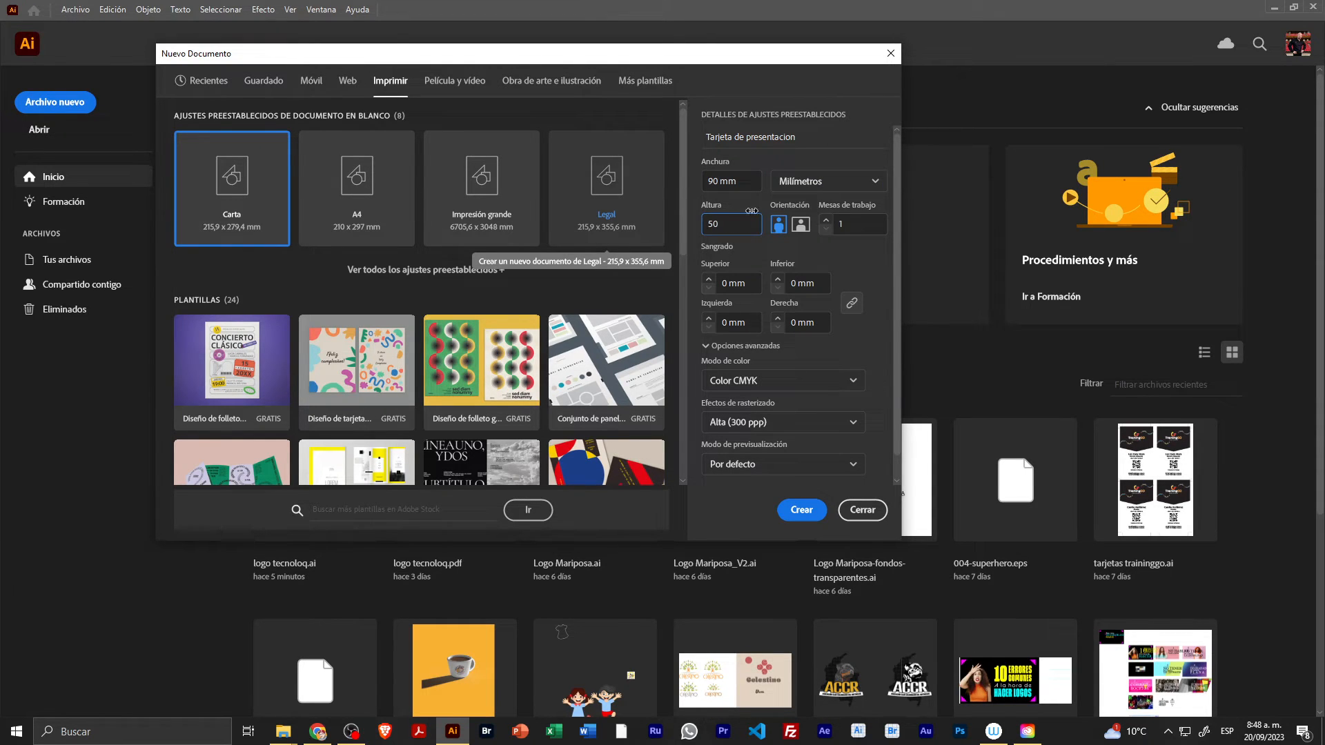
Try portrait orientation, return the document to landscape, and raise the number of artboards to 5
click(775, 228)
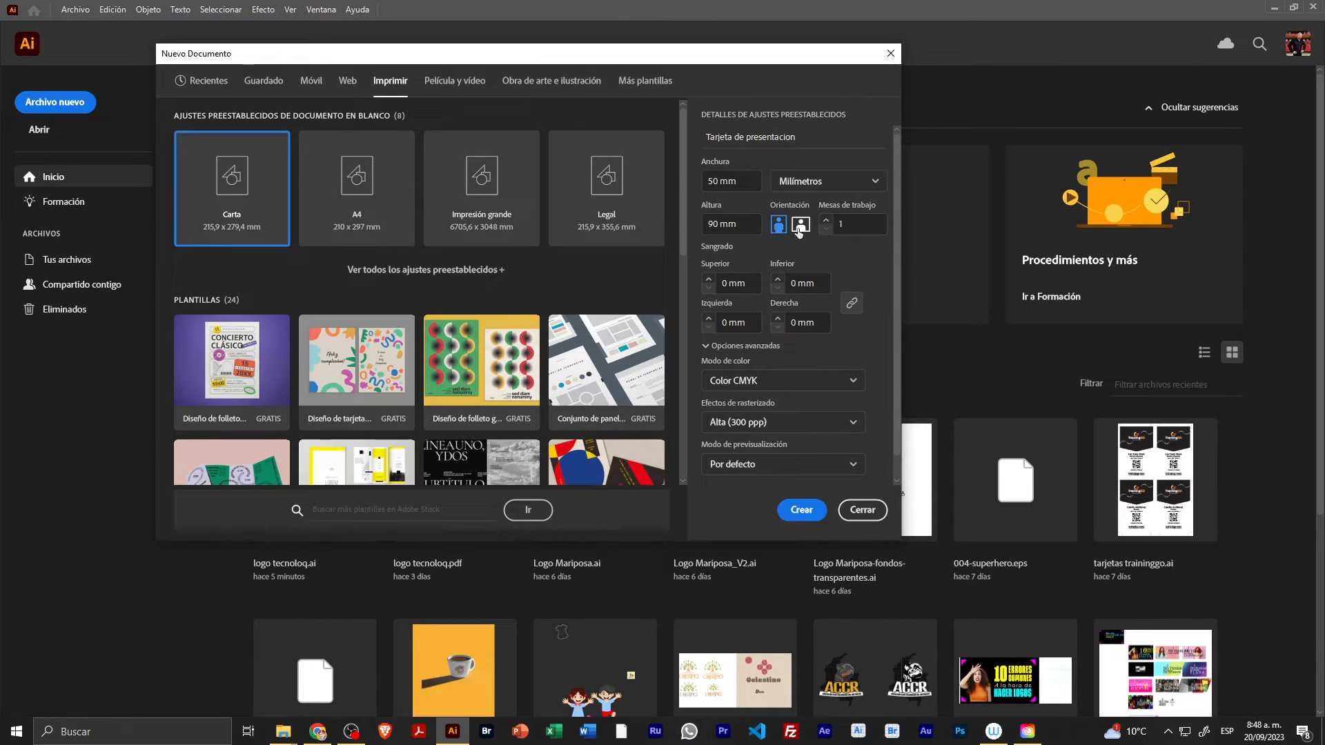
click(800, 226)
click(825, 220)
click(826, 219)
click(826, 220)
click(828, 225)
Look through the Adobe programs in the Windows Start menu down to InDesign, and return to the new document settings
click(15, 732)
scroll(95, 649, down, 5)
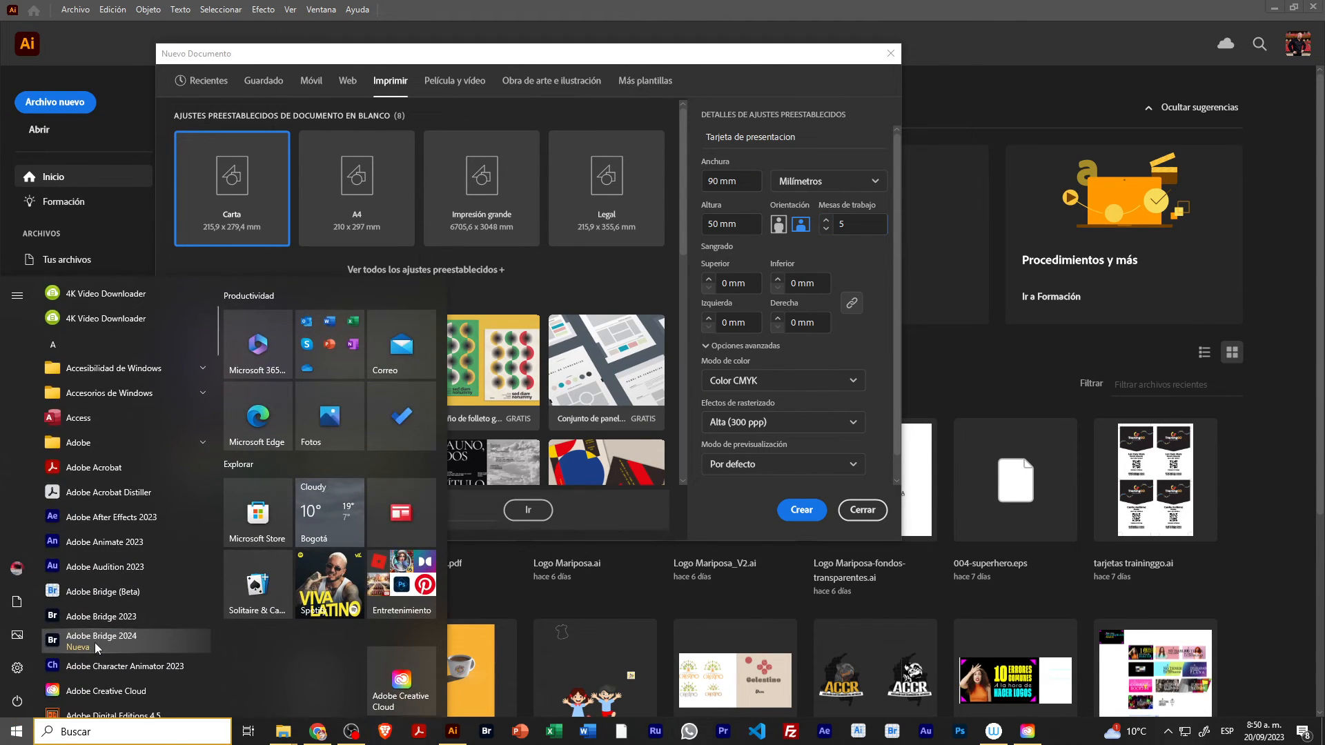
scroll(94, 643, down, 3)
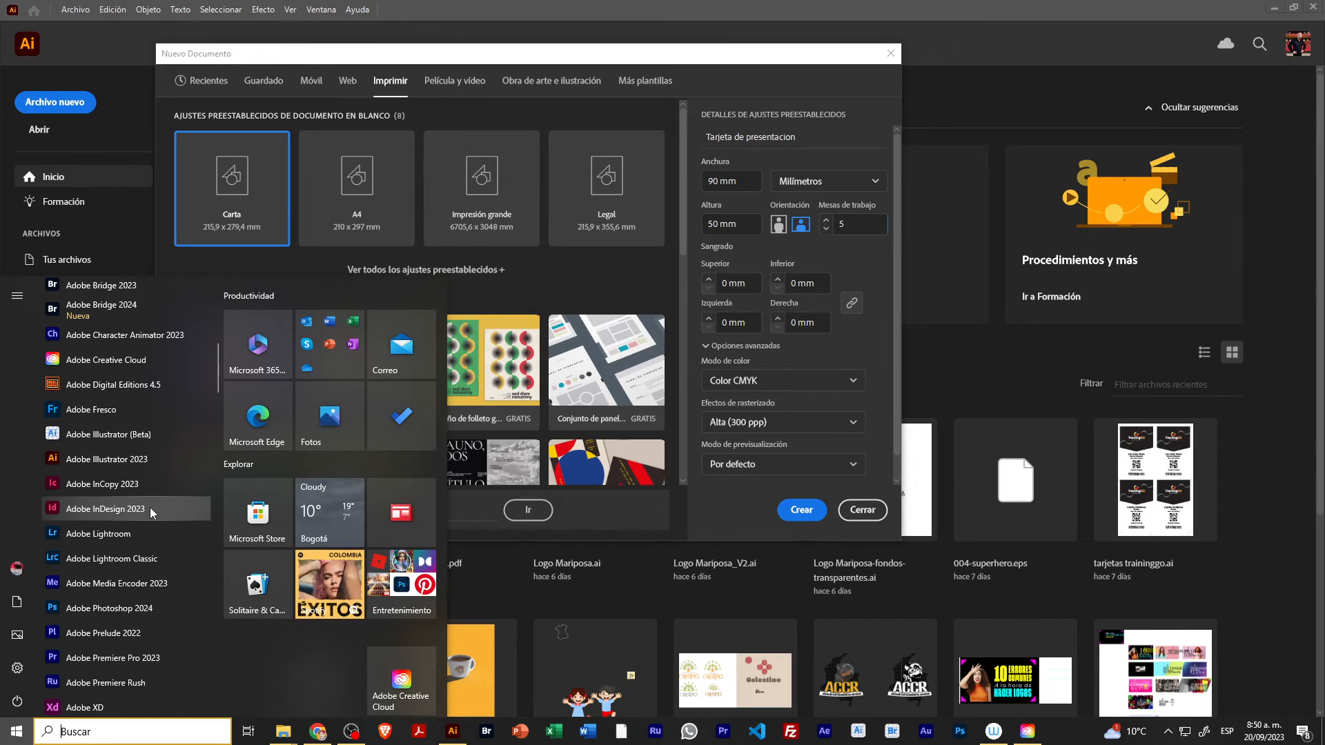
click(592, 64)
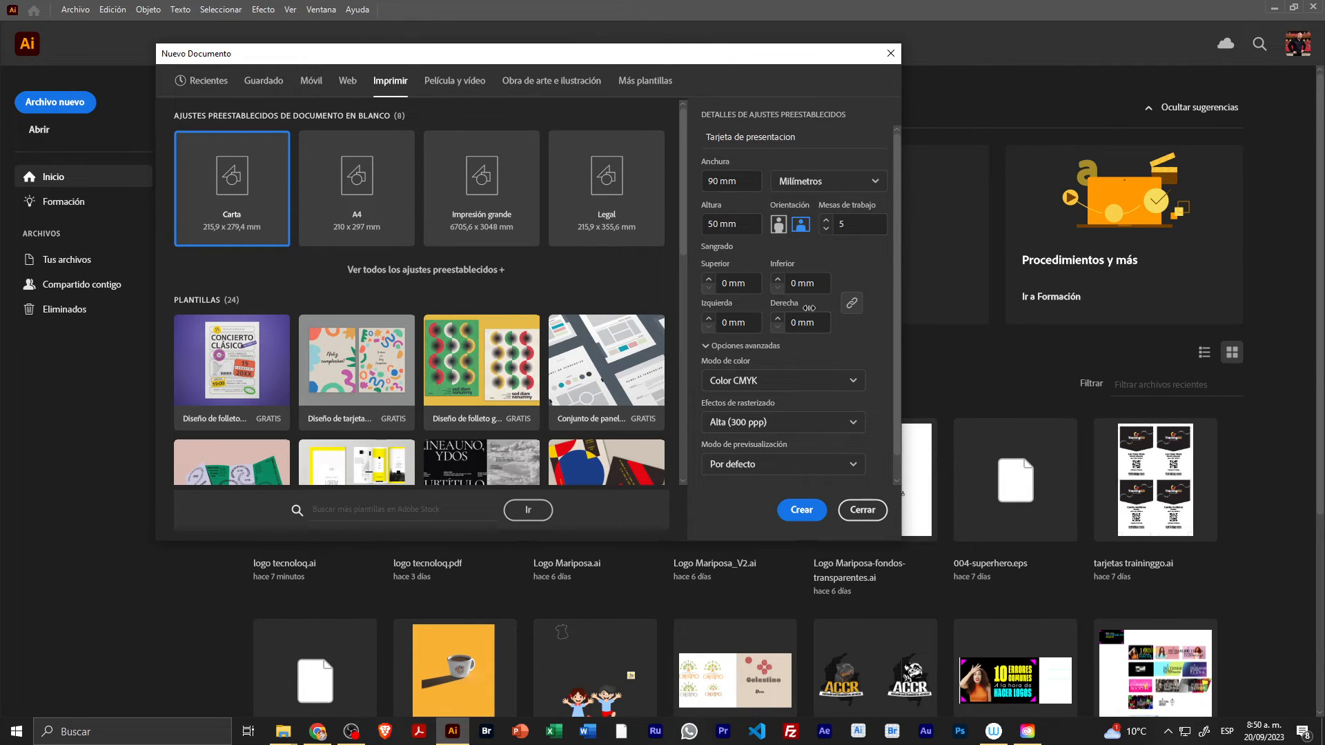
Re-enter 5 as the number of artboards for the new document
double_click(841, 225)
key(BackSpace)
text(5)
Set the linked bleed to 5 mm on all four sides of the document
click(709, 282)
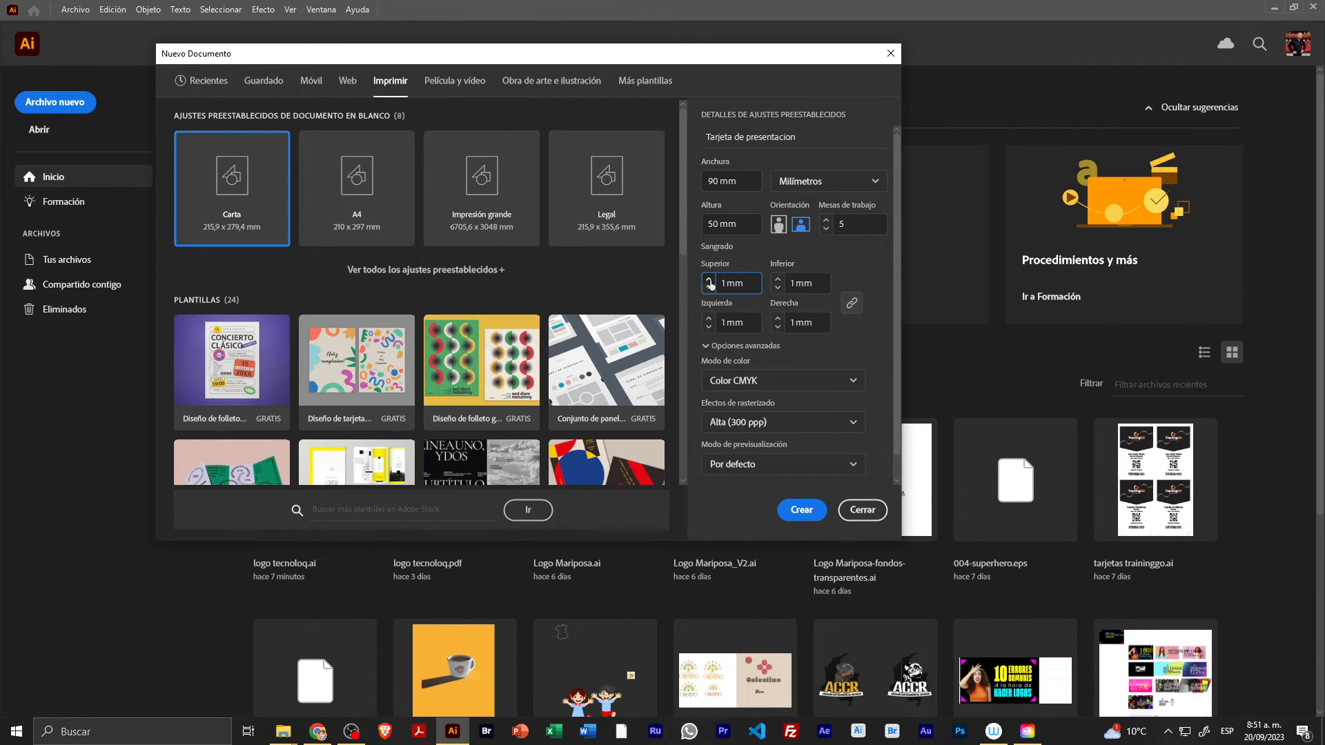
click(709, 281)
click(710, 282)
click(710, 281)
click(709, 281)
Review the RGB and CMYK colour mode options and keep the document in Color CMYK
click(723, 388)
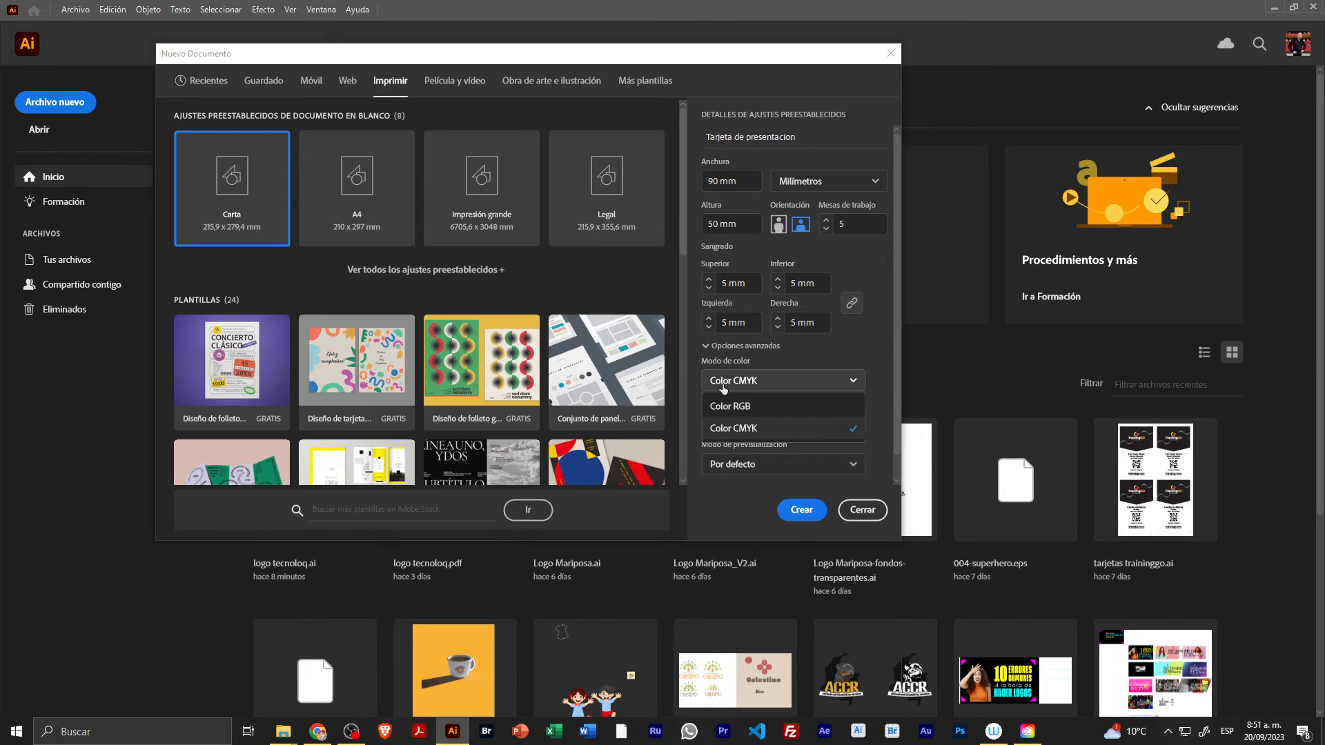
click(777, 429)
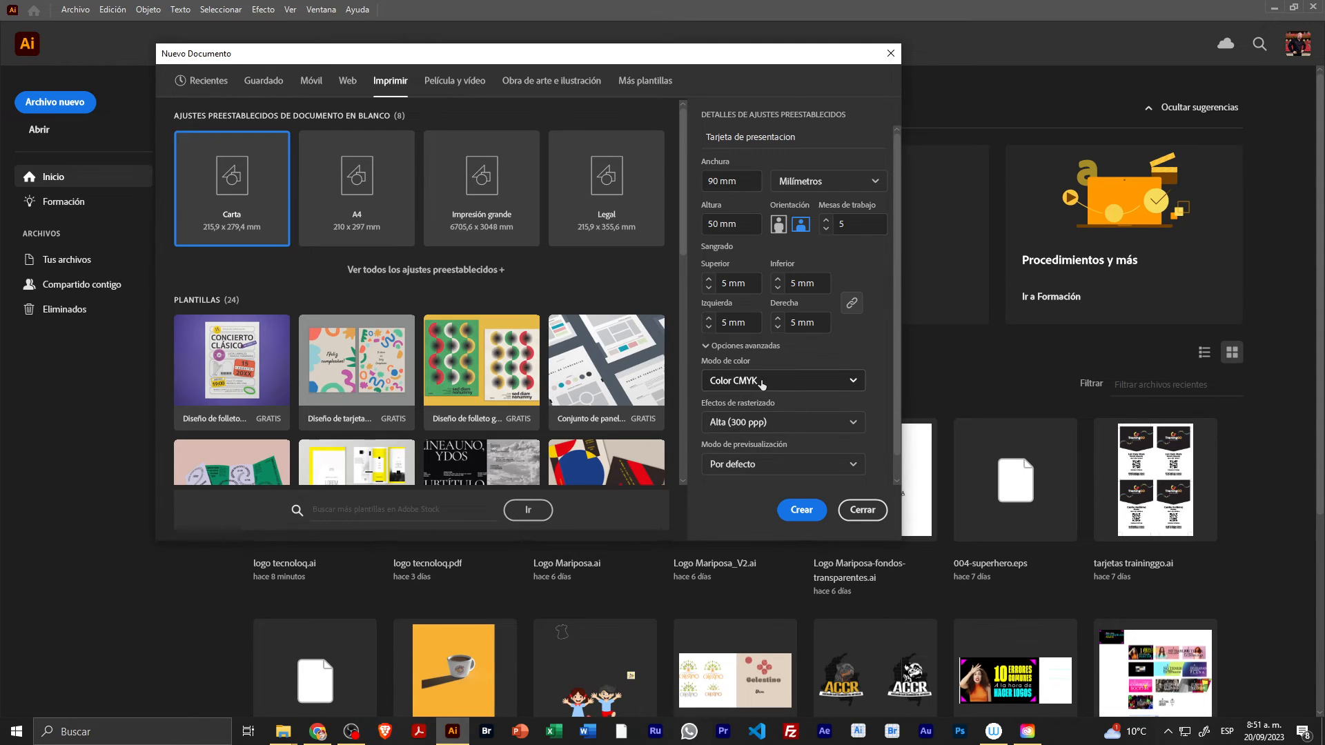
click(762, 384)
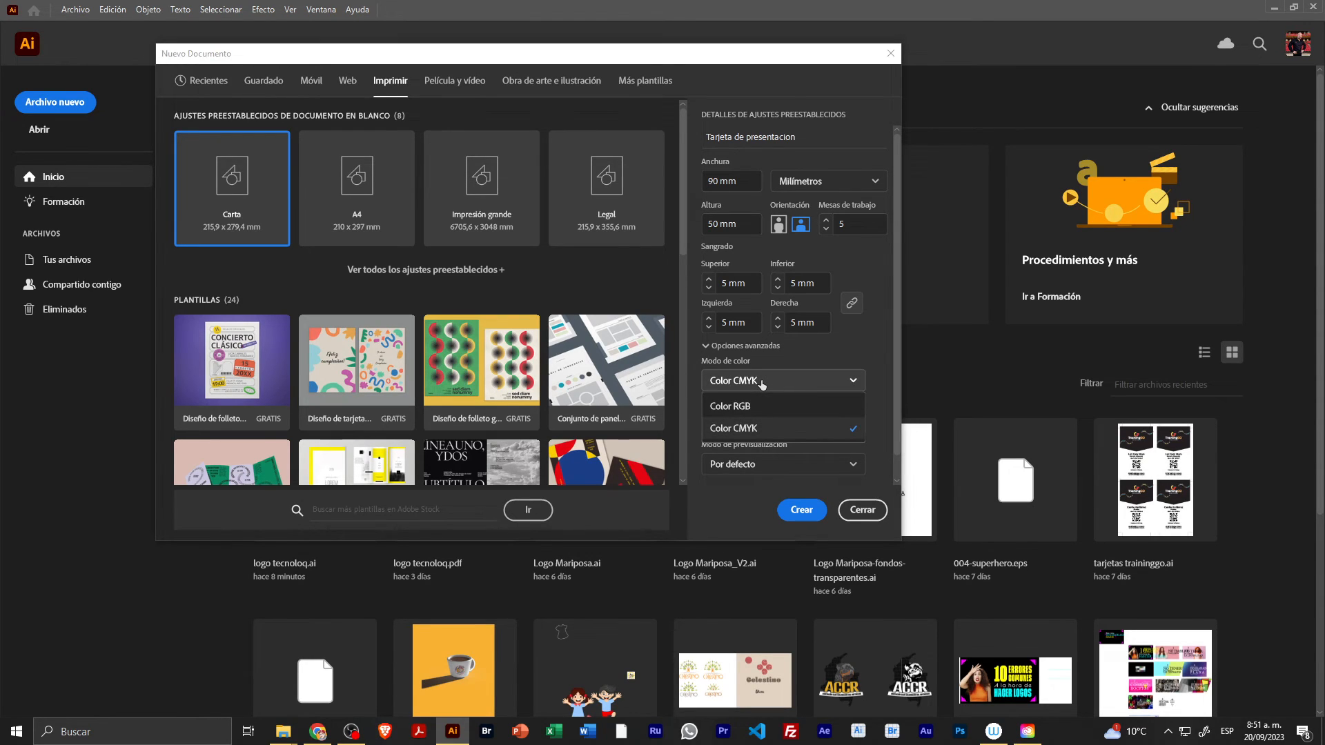
click(767, 428)
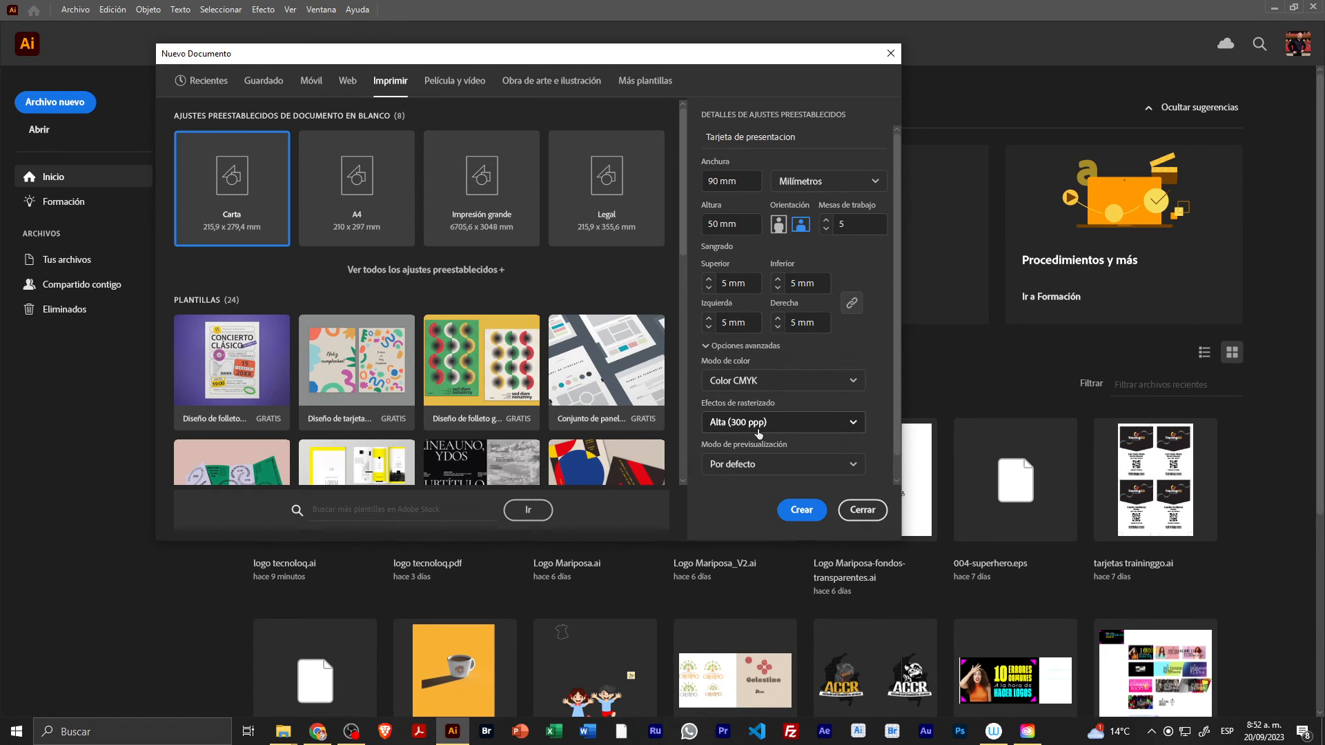
Review the preview mode options for the new document and keep it set to Por defecto
scroll(801, 435, down, 1)
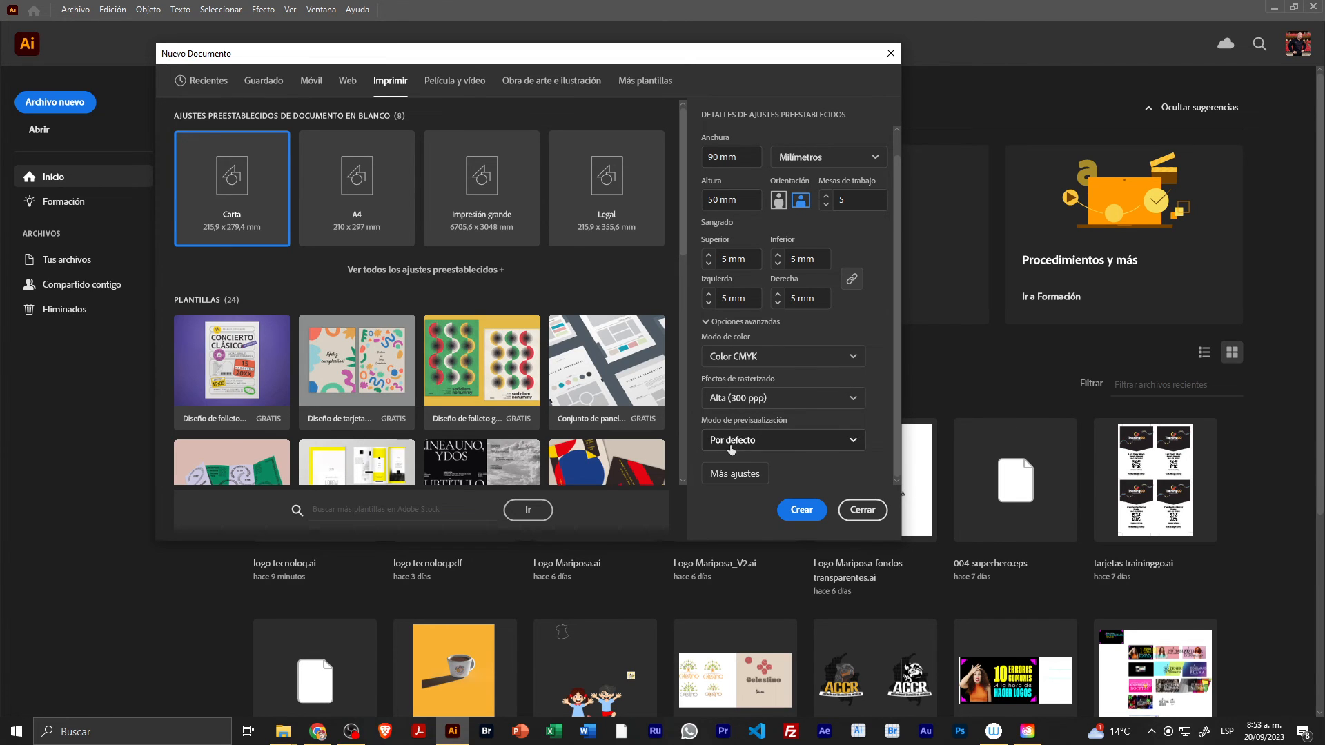
click(764, 441)
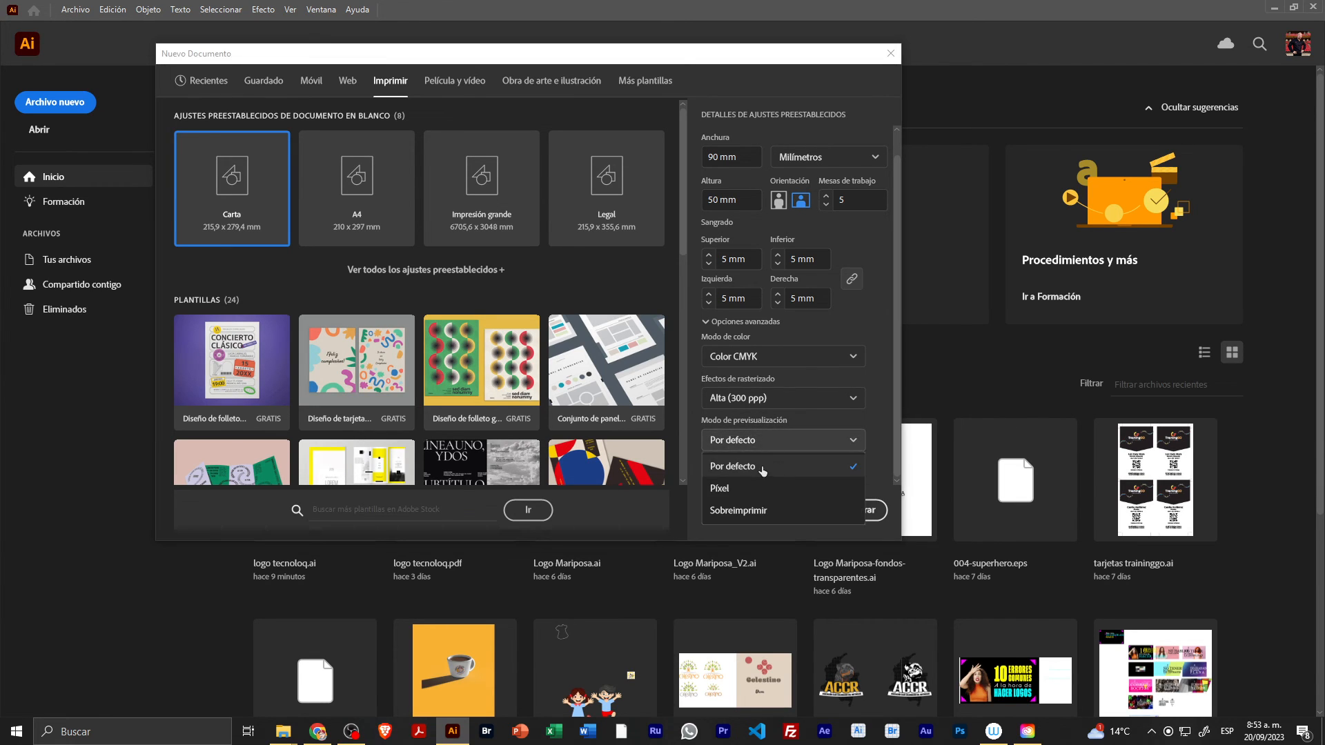
click(762, 467)
click(757, 468)
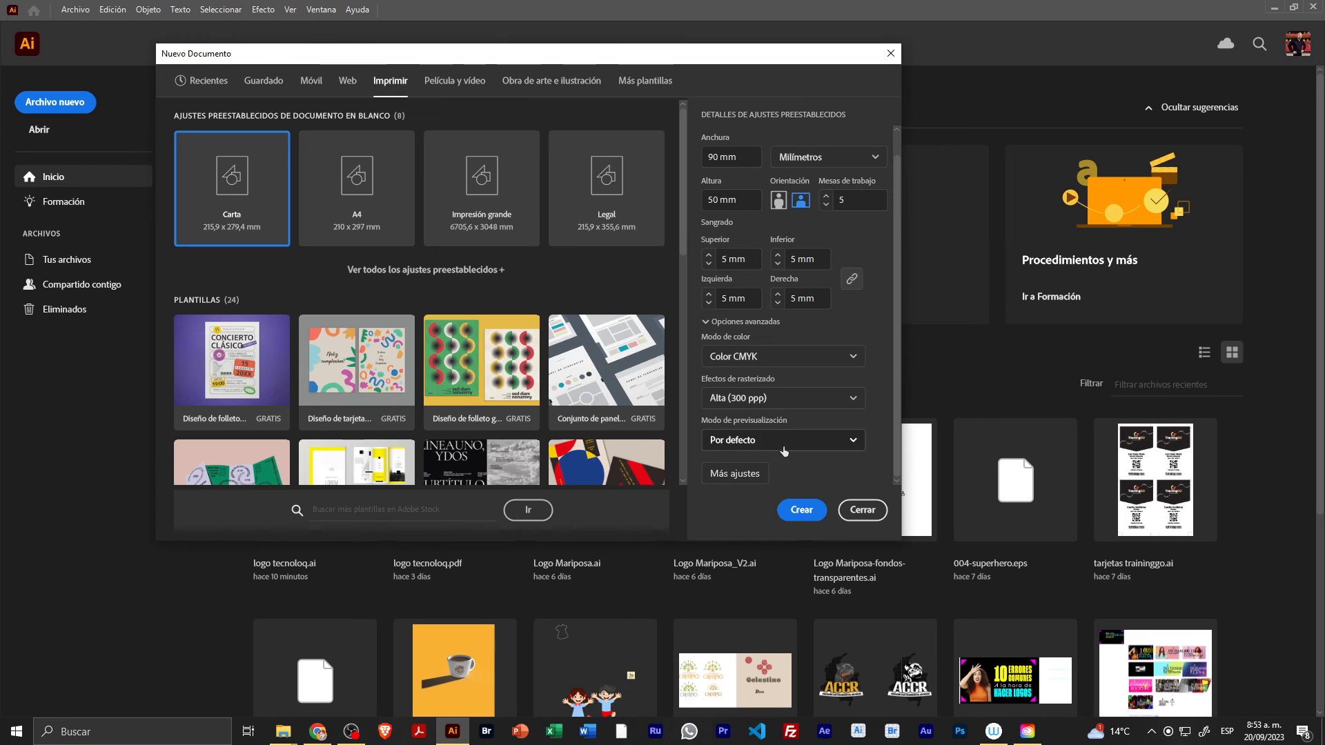
Open the additional document settings, try the grid-by-column artboard layout, and return the arrangement to grid by row
click(752, 474)
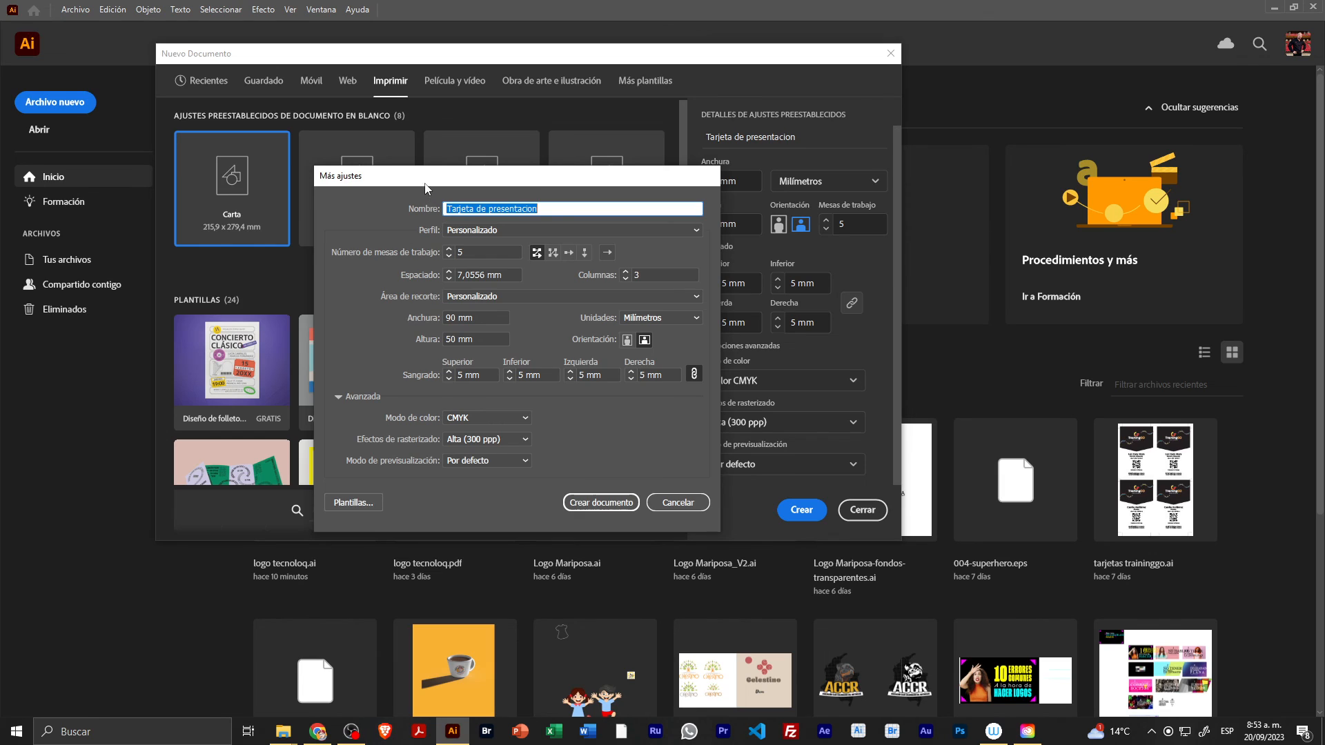
drag(426, 188, 329, 129)
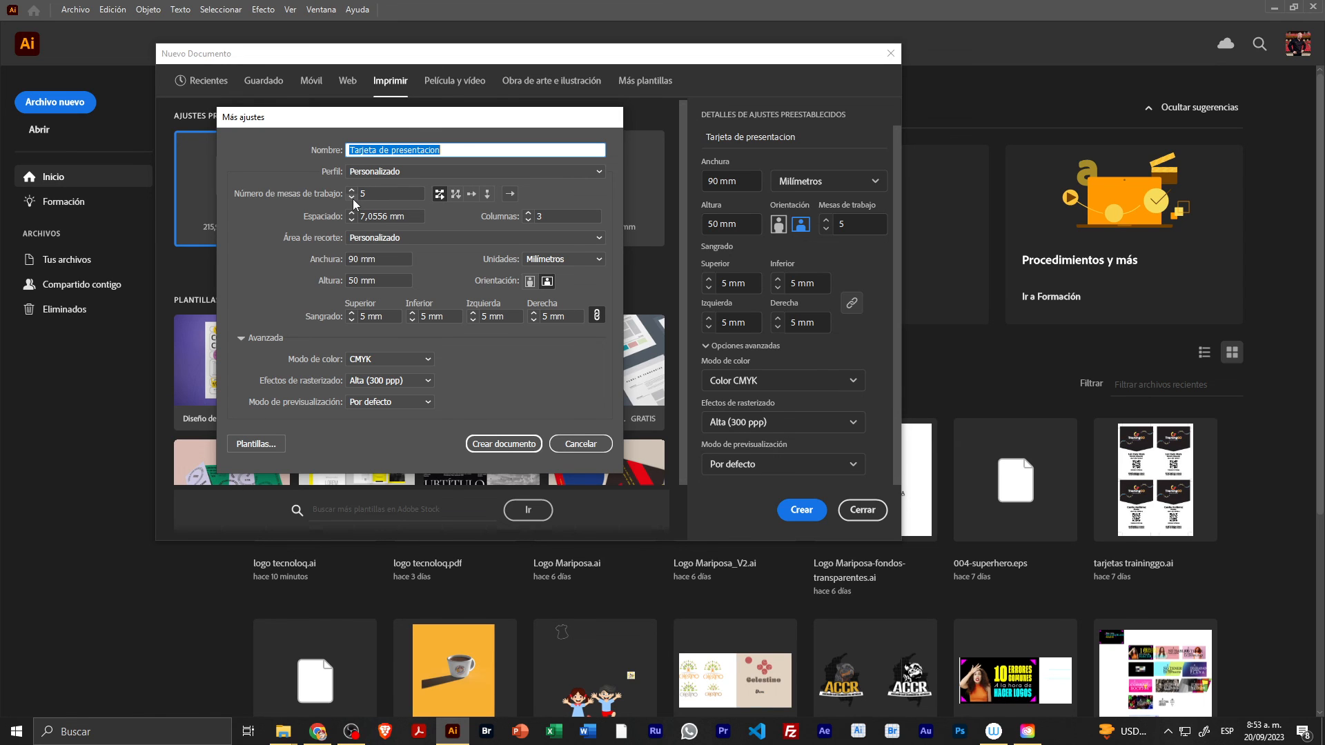
click(440, 194)
click(456, 195)
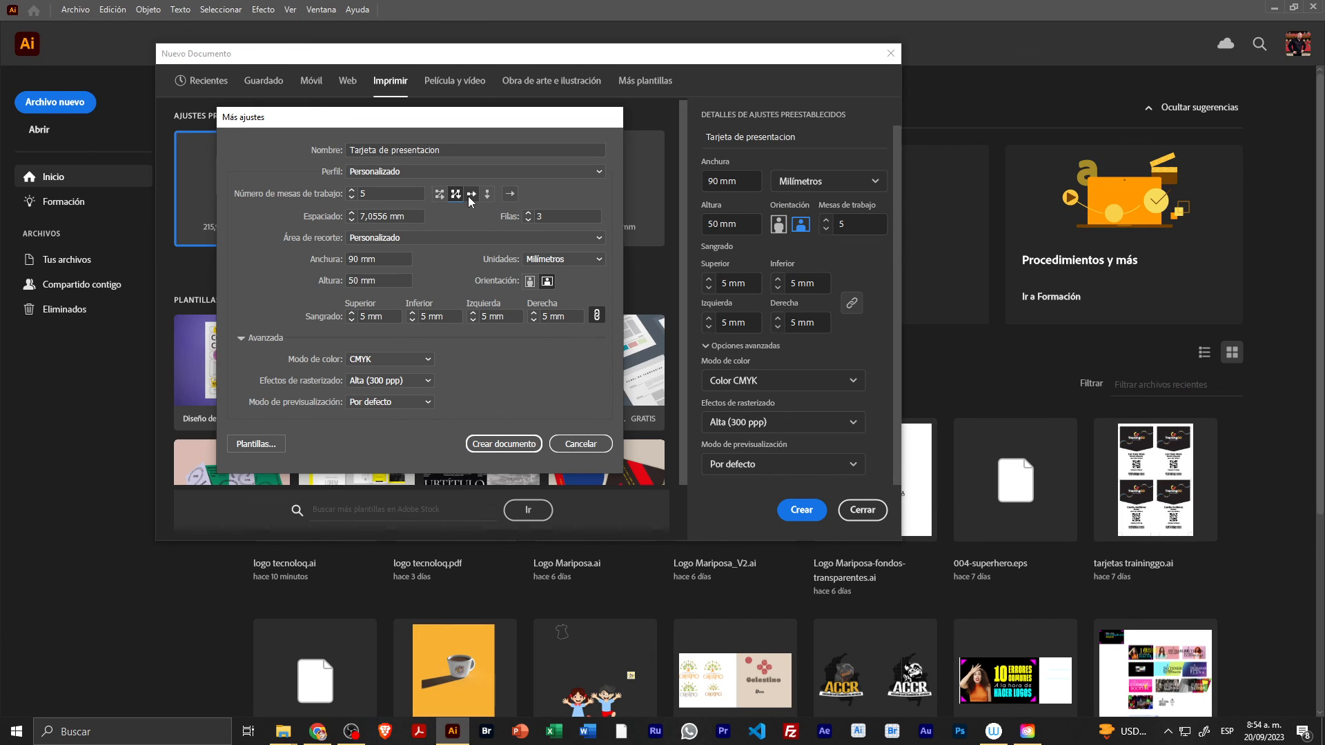
click(443, 195)
Create the Tarjeta de presentacion document from the additional settings, with 5 artboards in 3 columns
drag(388, 126, 394, 121)
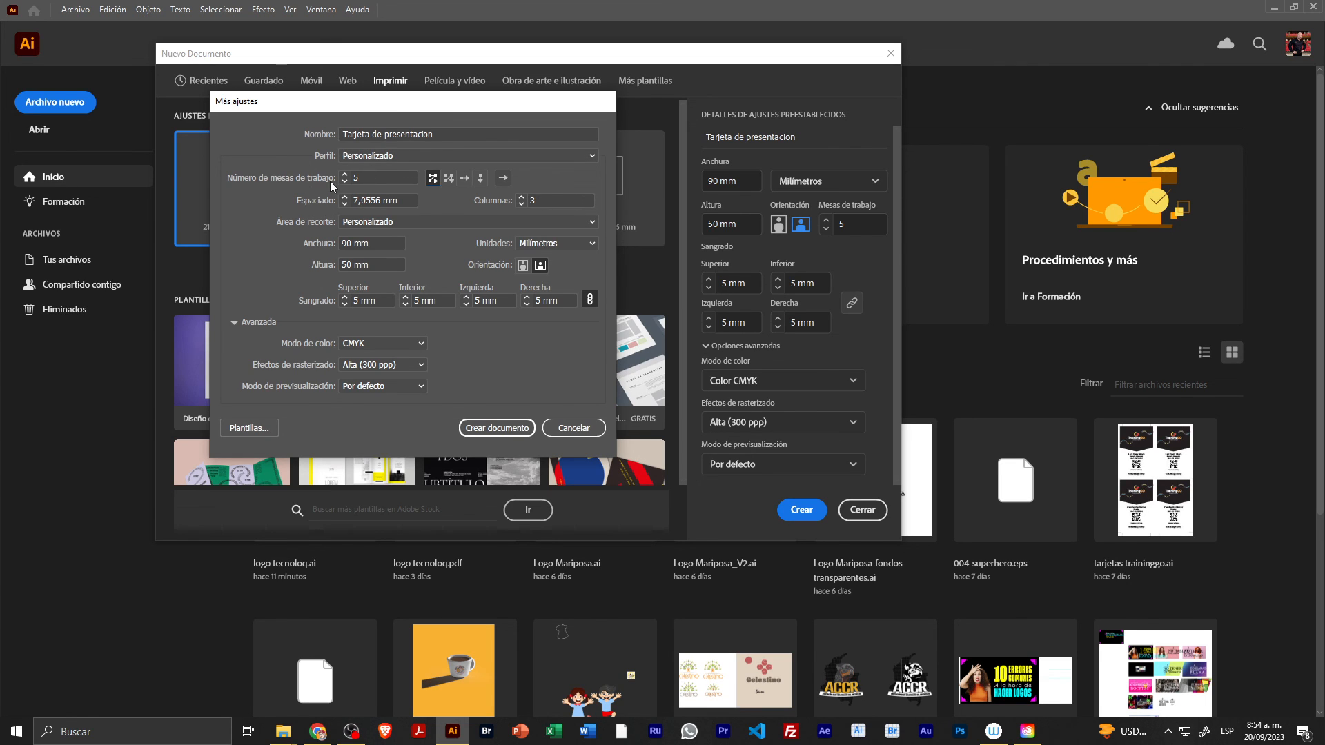
mouse_move(399, 104)
mouse_down()
mouse_move(374, 112)
mouse_move(407, 97)
mouse_move(393, 93)
mouse_up()
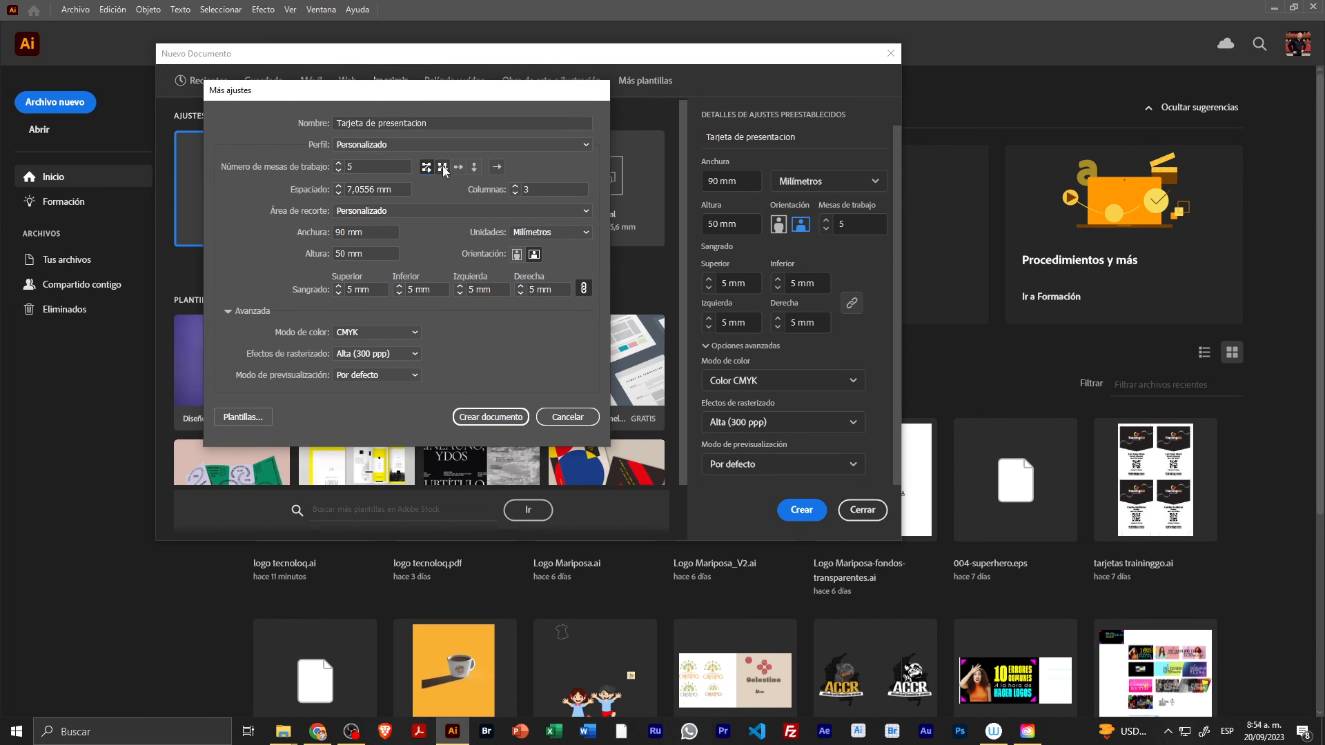
click(495, 416)
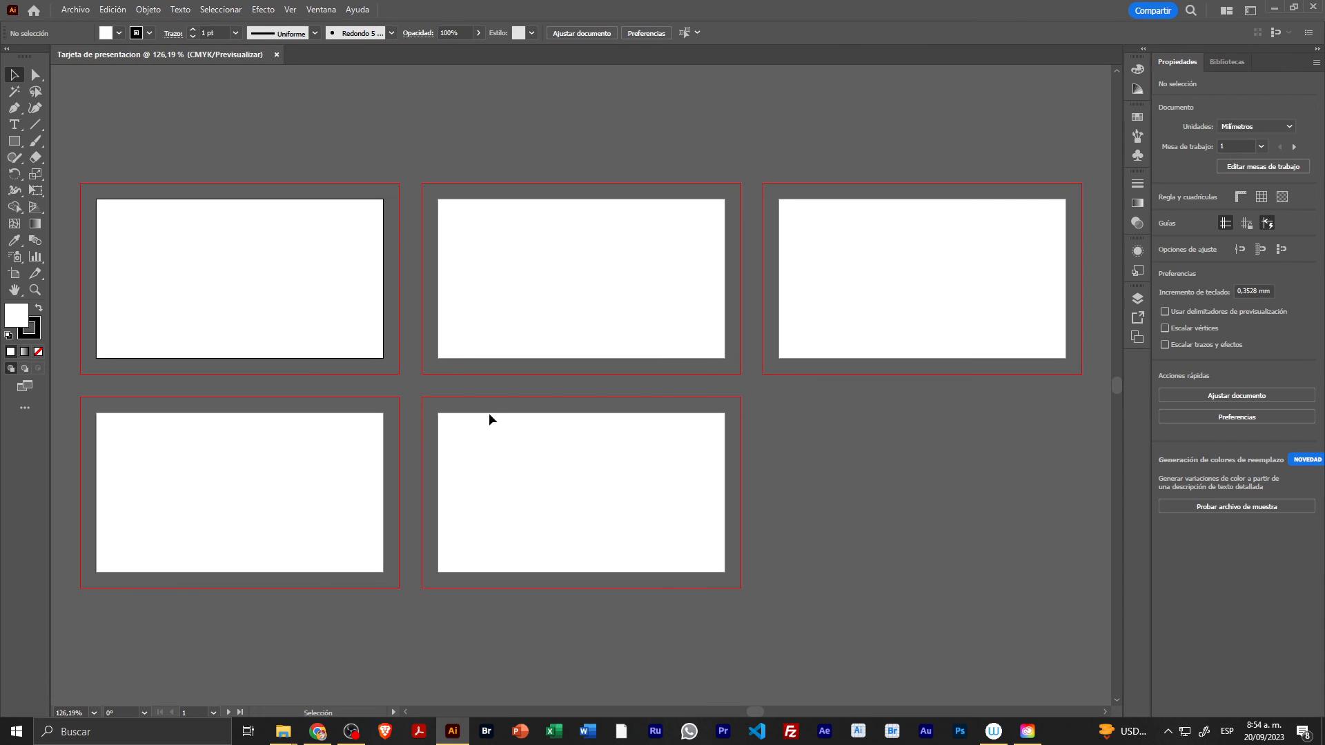